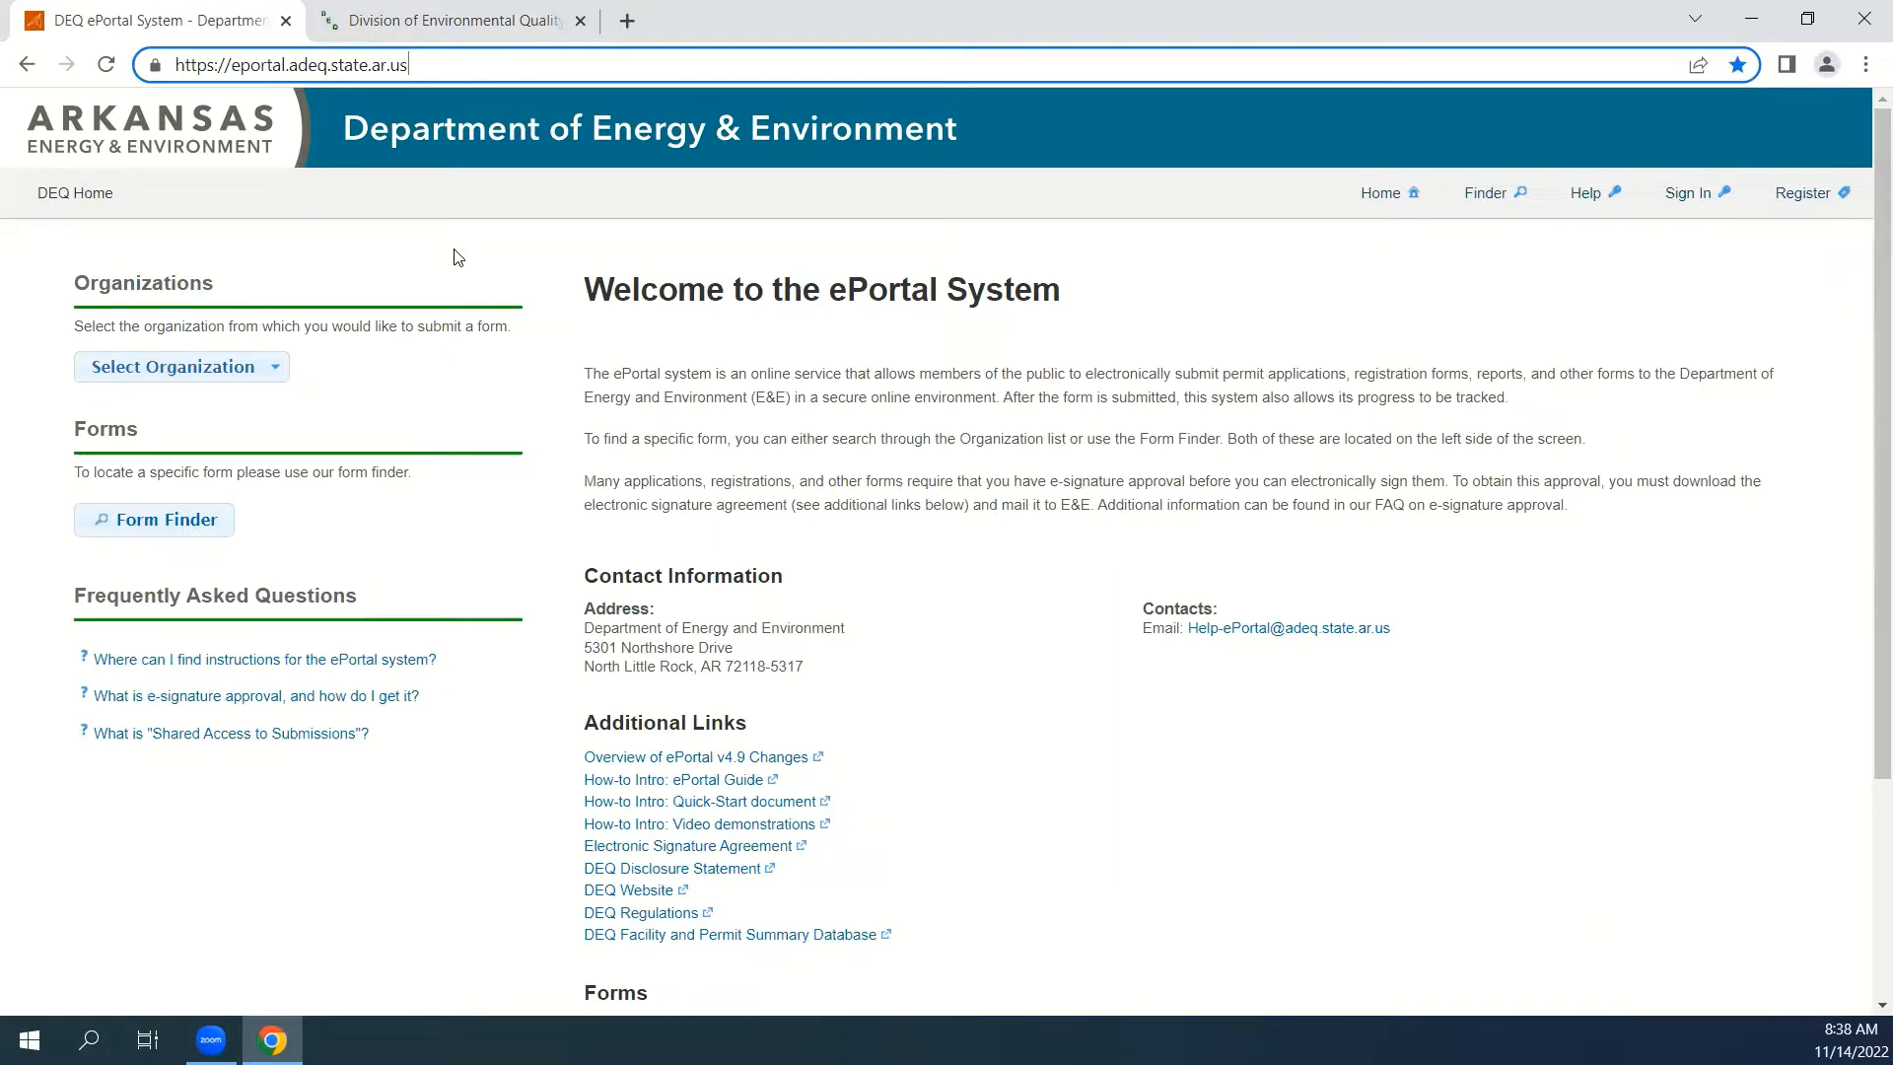
Register a new ePortal account with the registrant's first and last name, email, phone number and a password.
click(1820, 200)
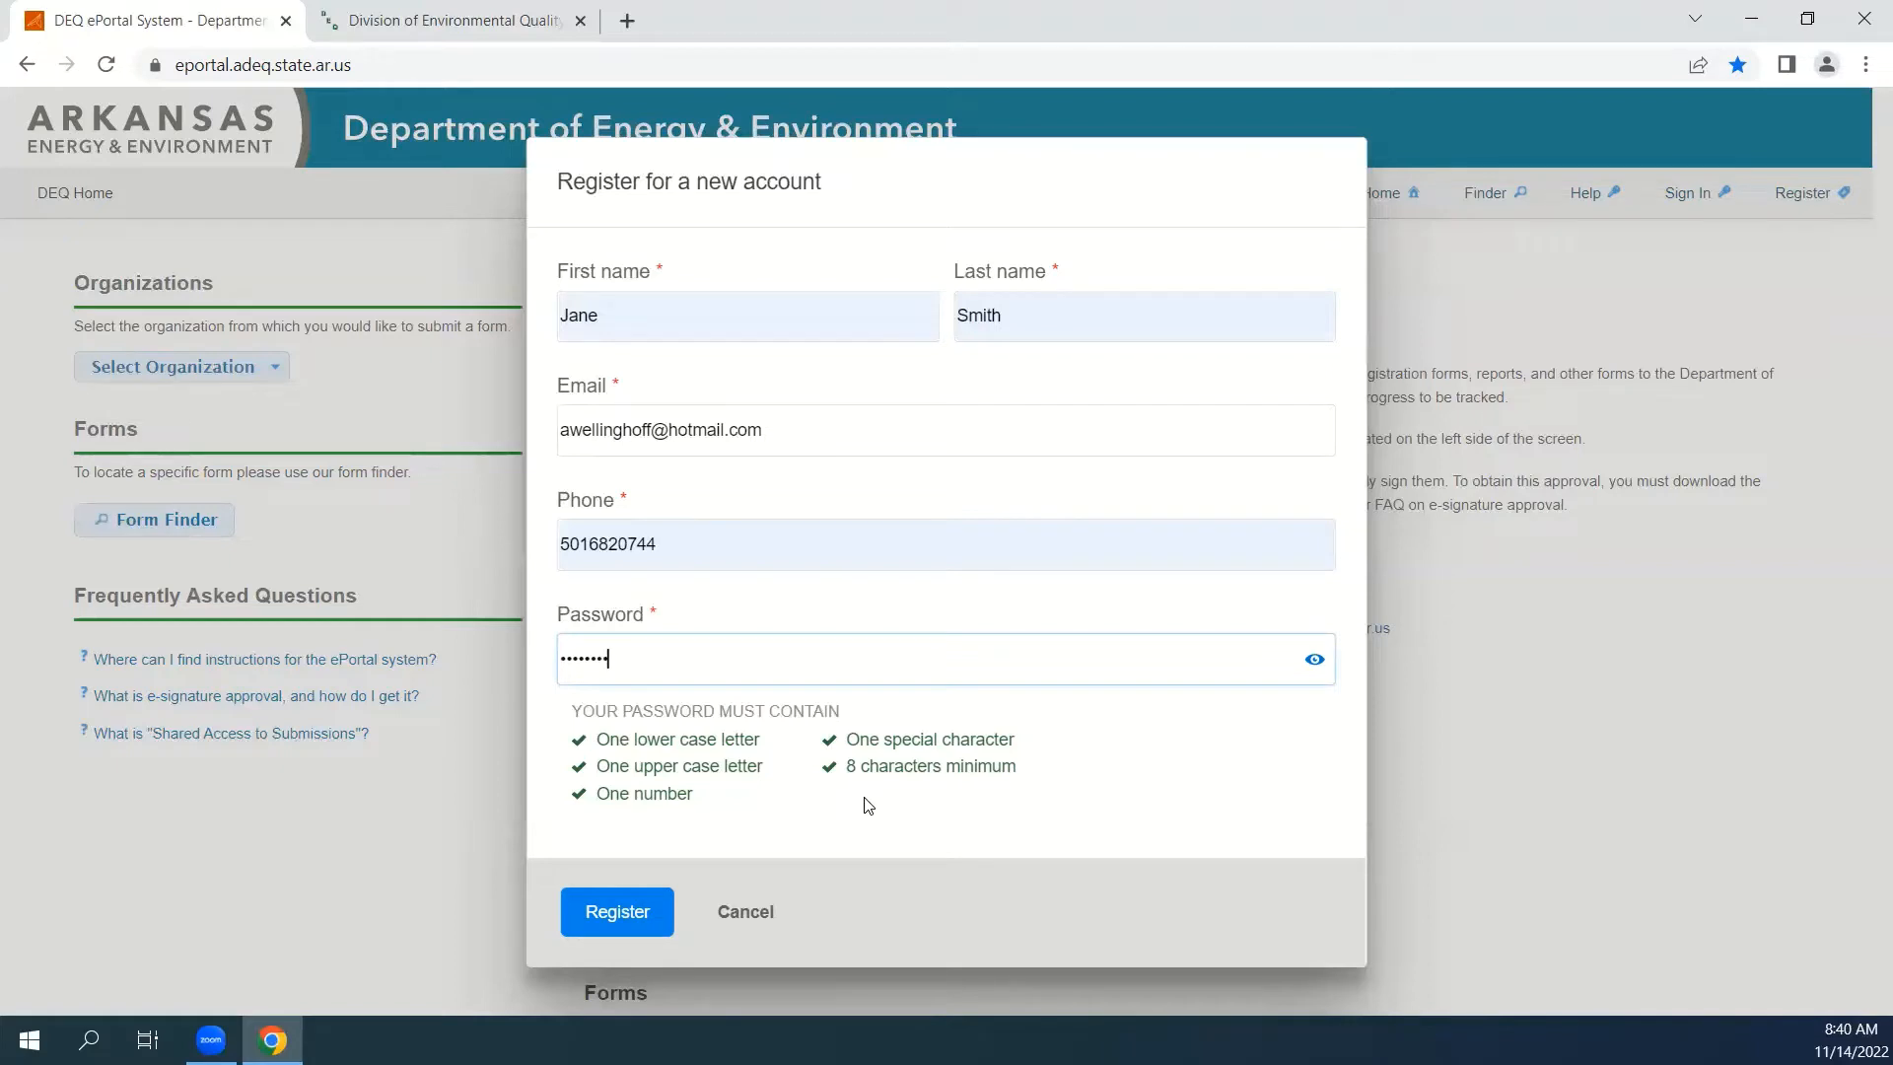
click(609, 925)
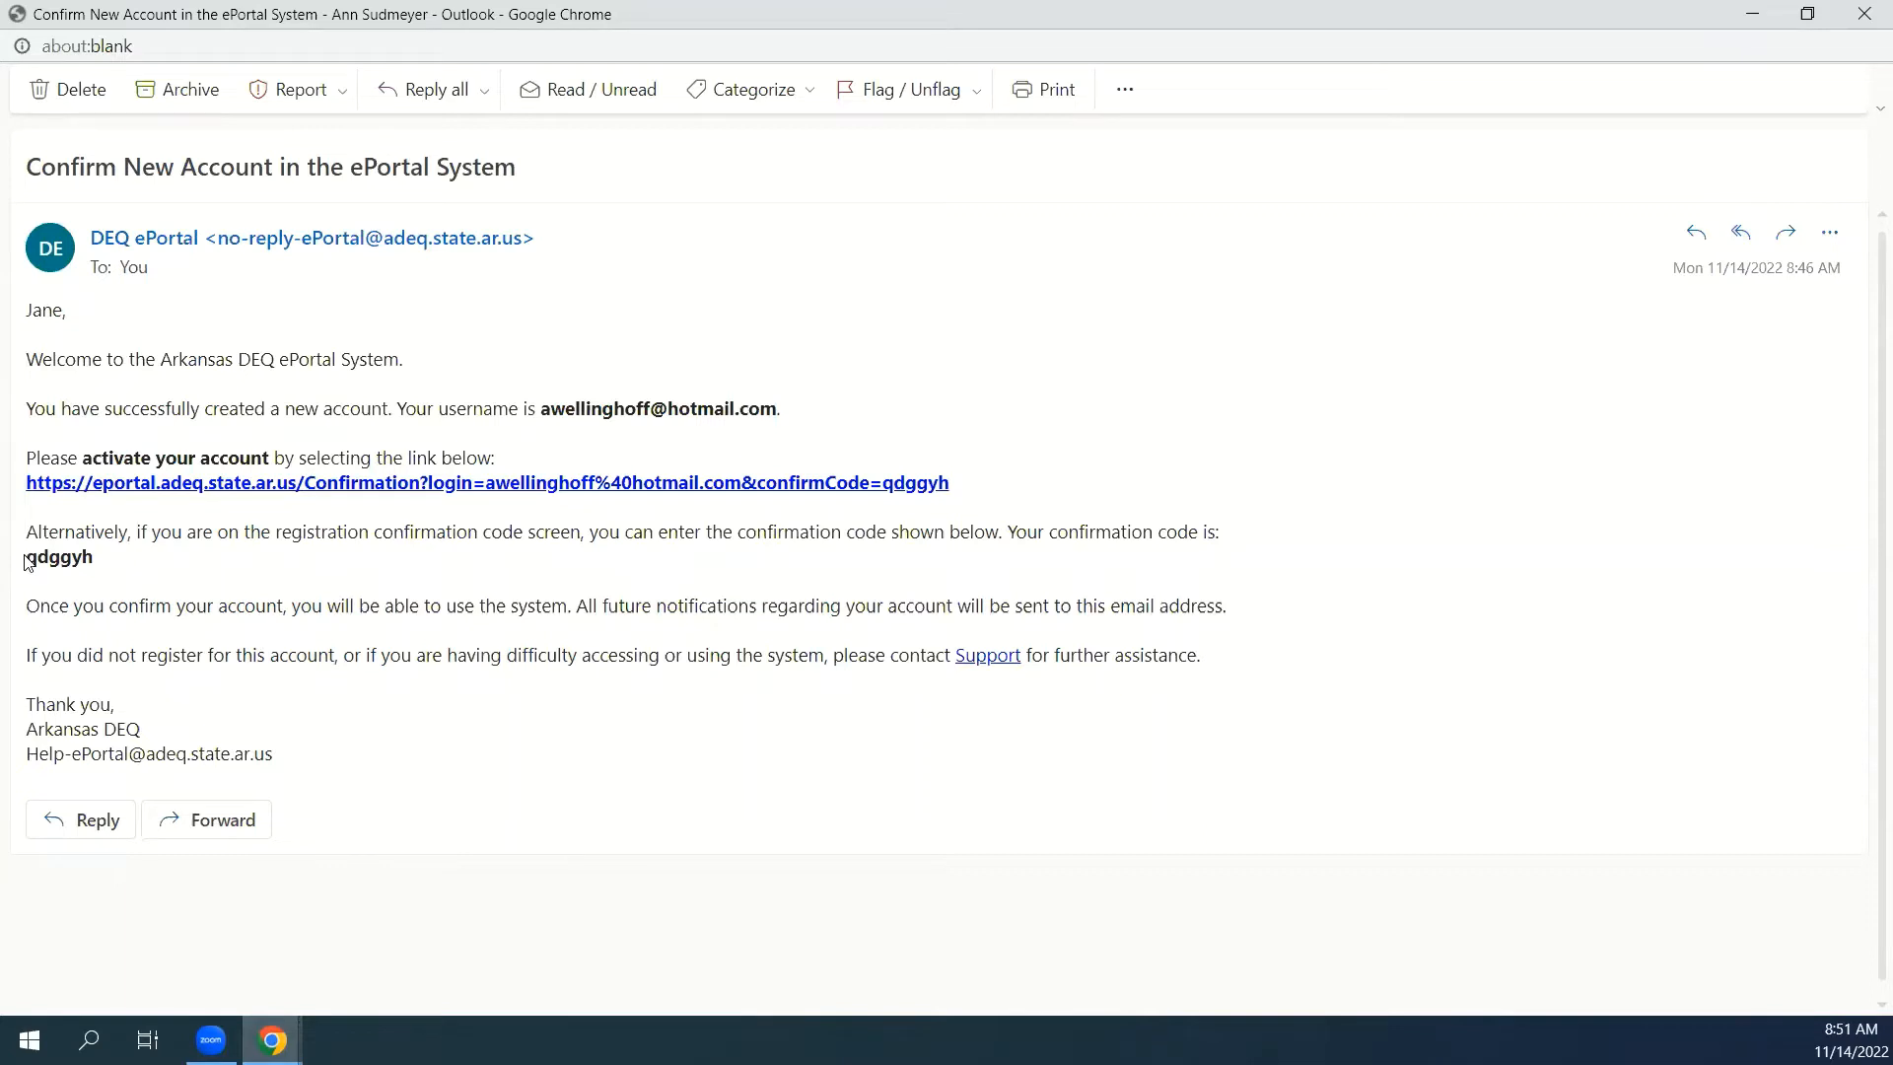
Copy the confirmation code from the account email and submit it in the ePortal confirmation code field.
drag(26, 560, 86, 561)
key(cmd+c)
right_click(70, 563)
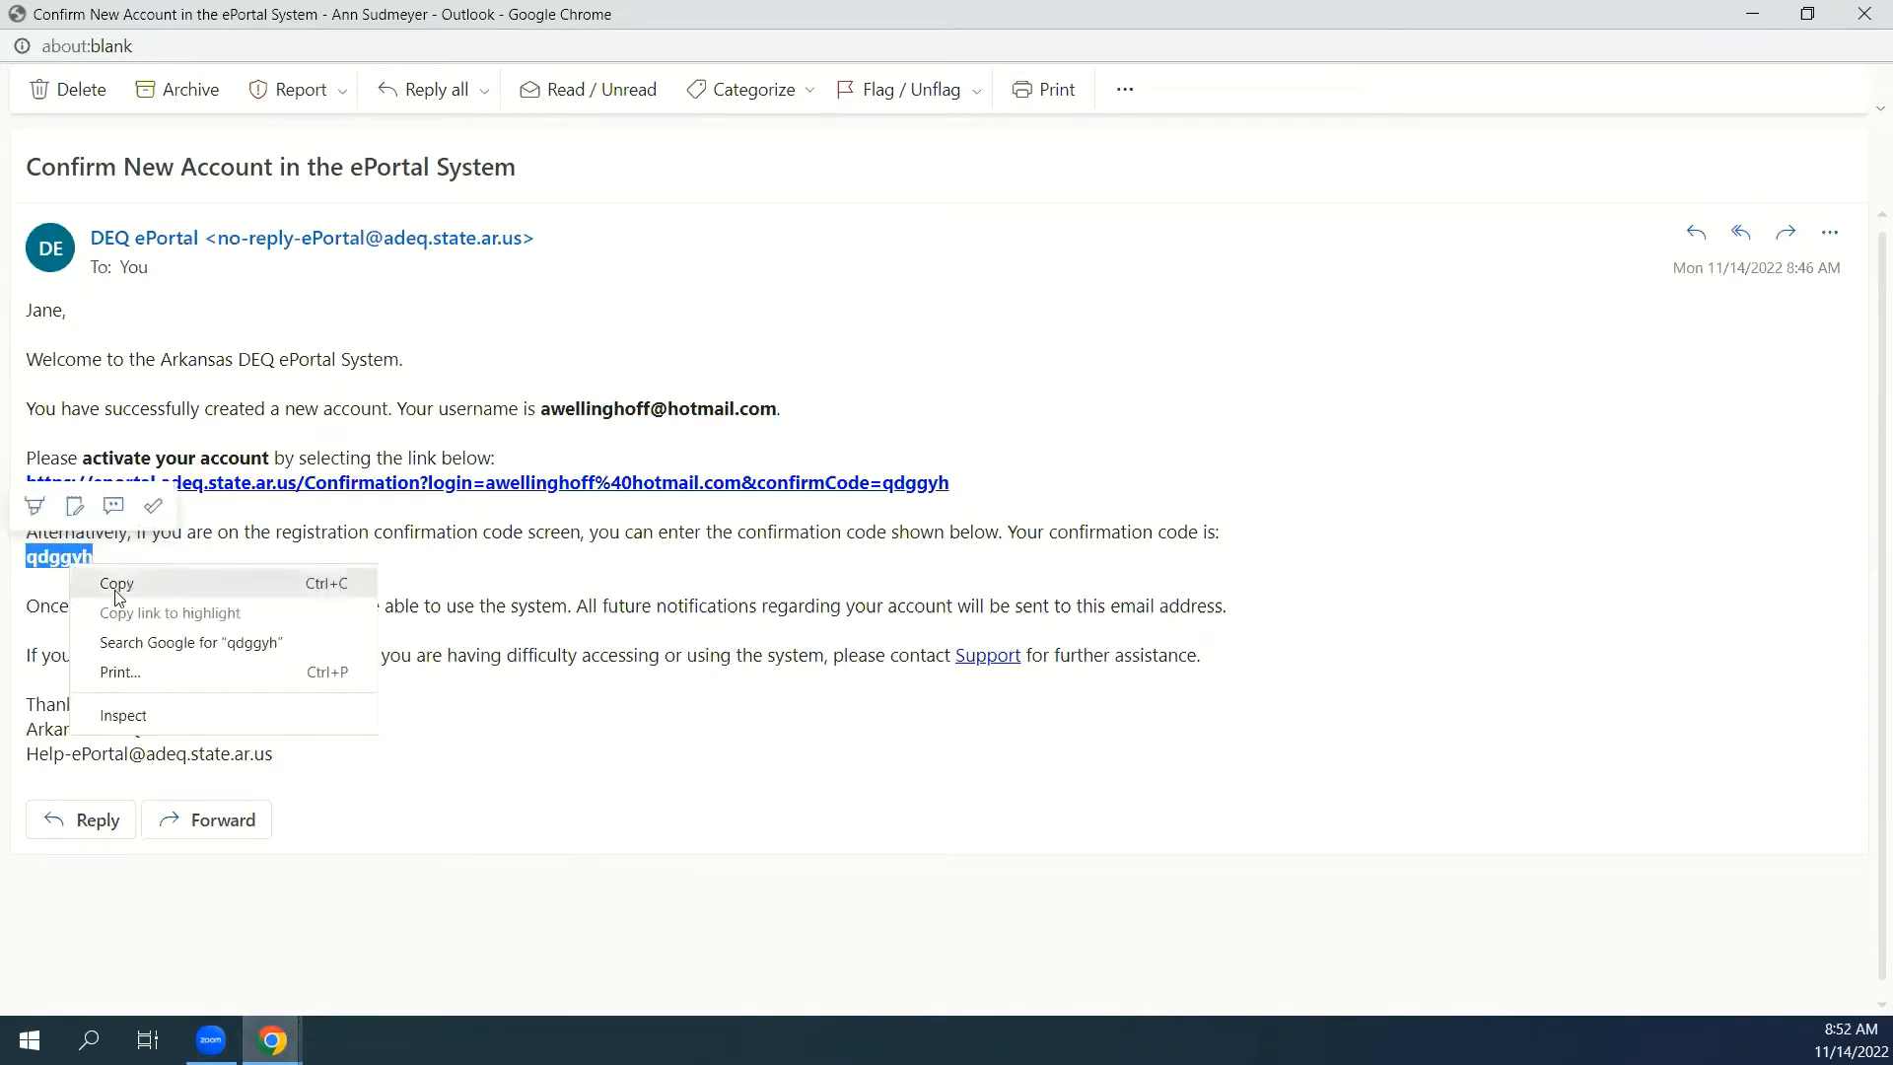
click(116, 597)
mouse_move(272, 1041)
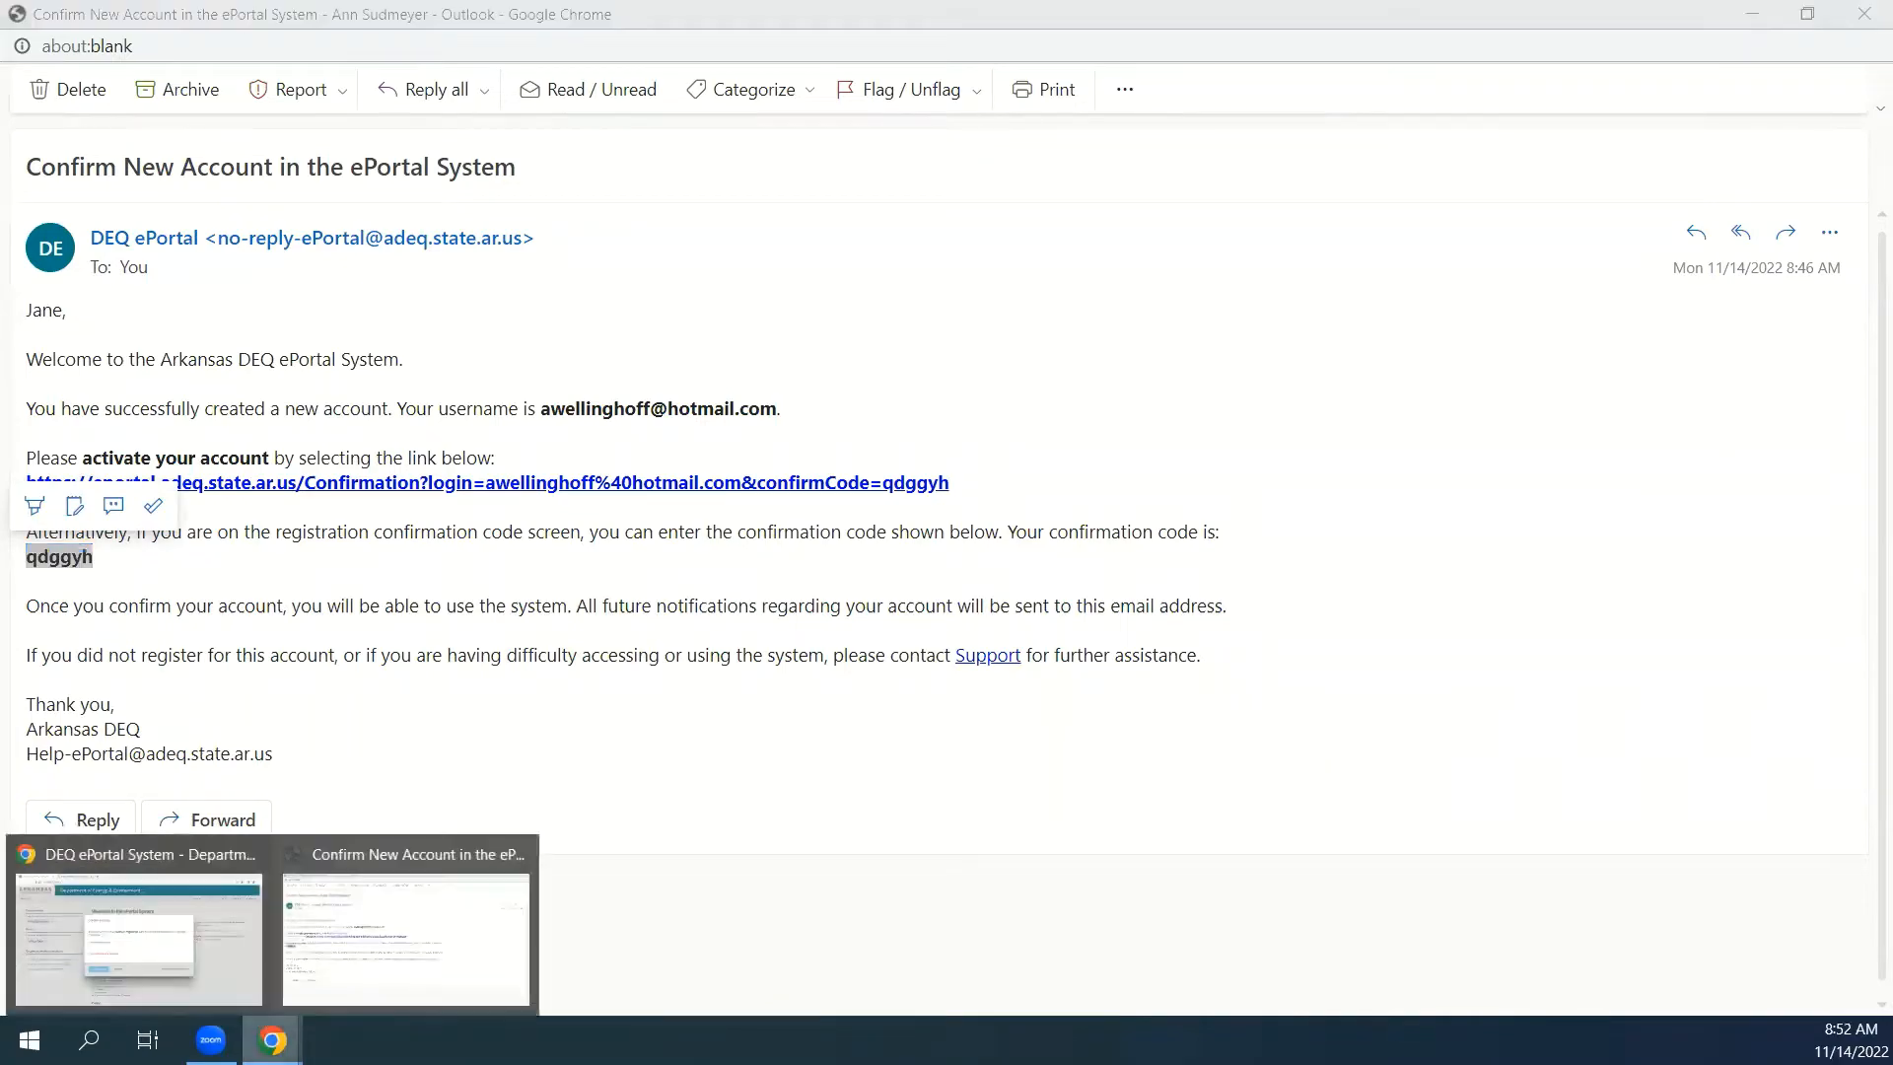
click(191, 852)
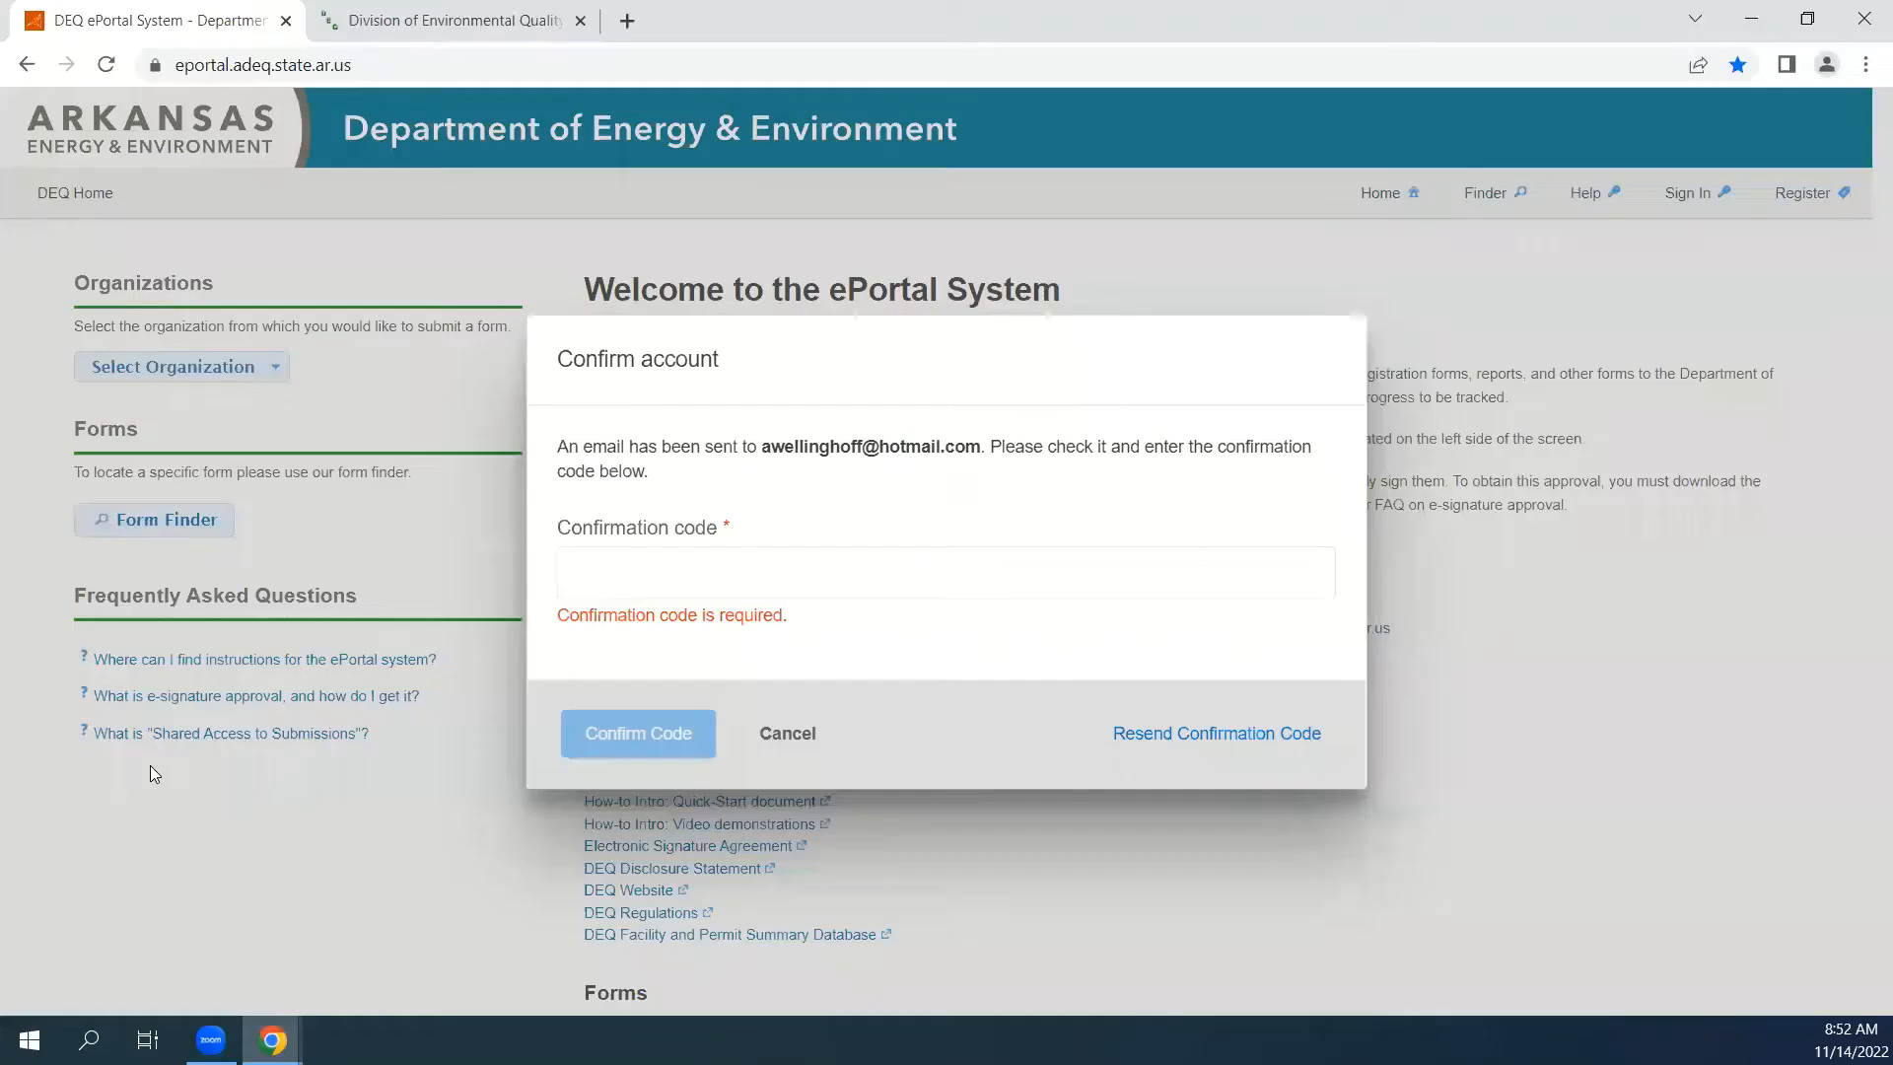
right_click(621, 574)
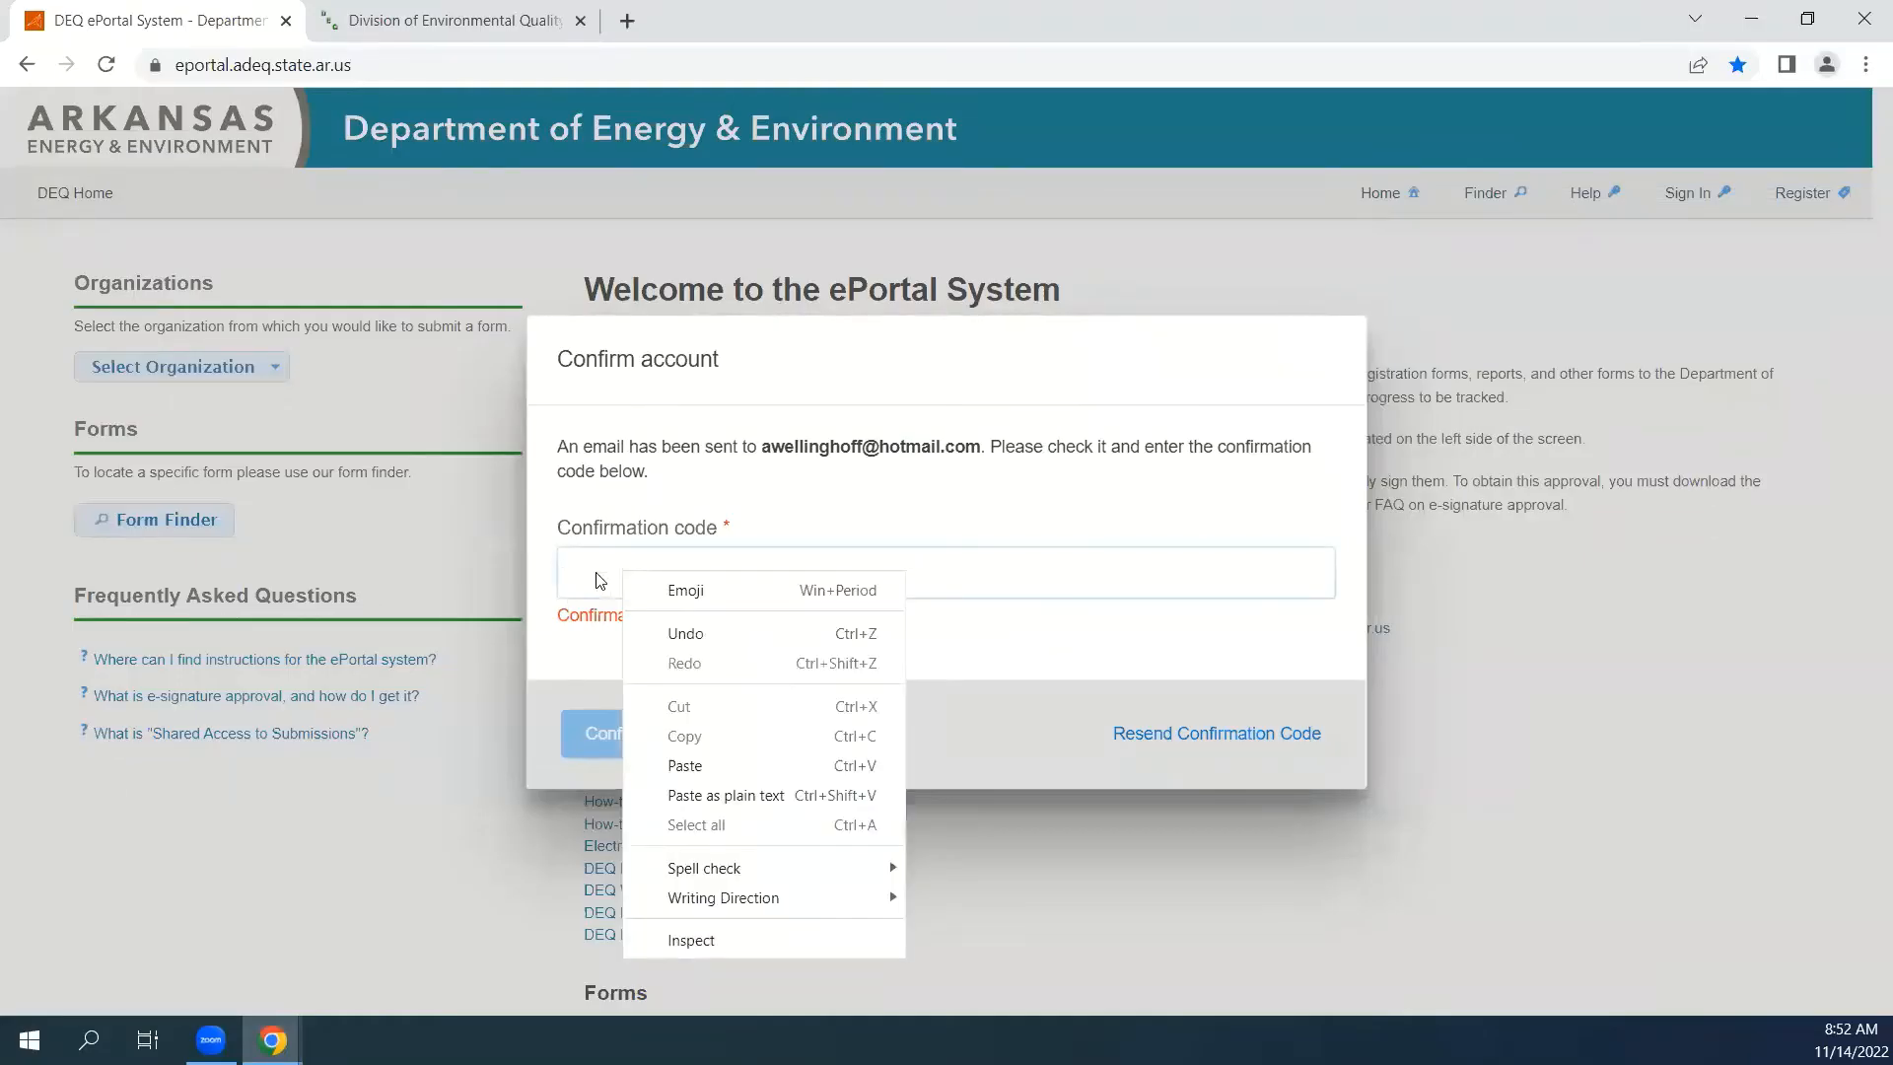
click(712, 770)
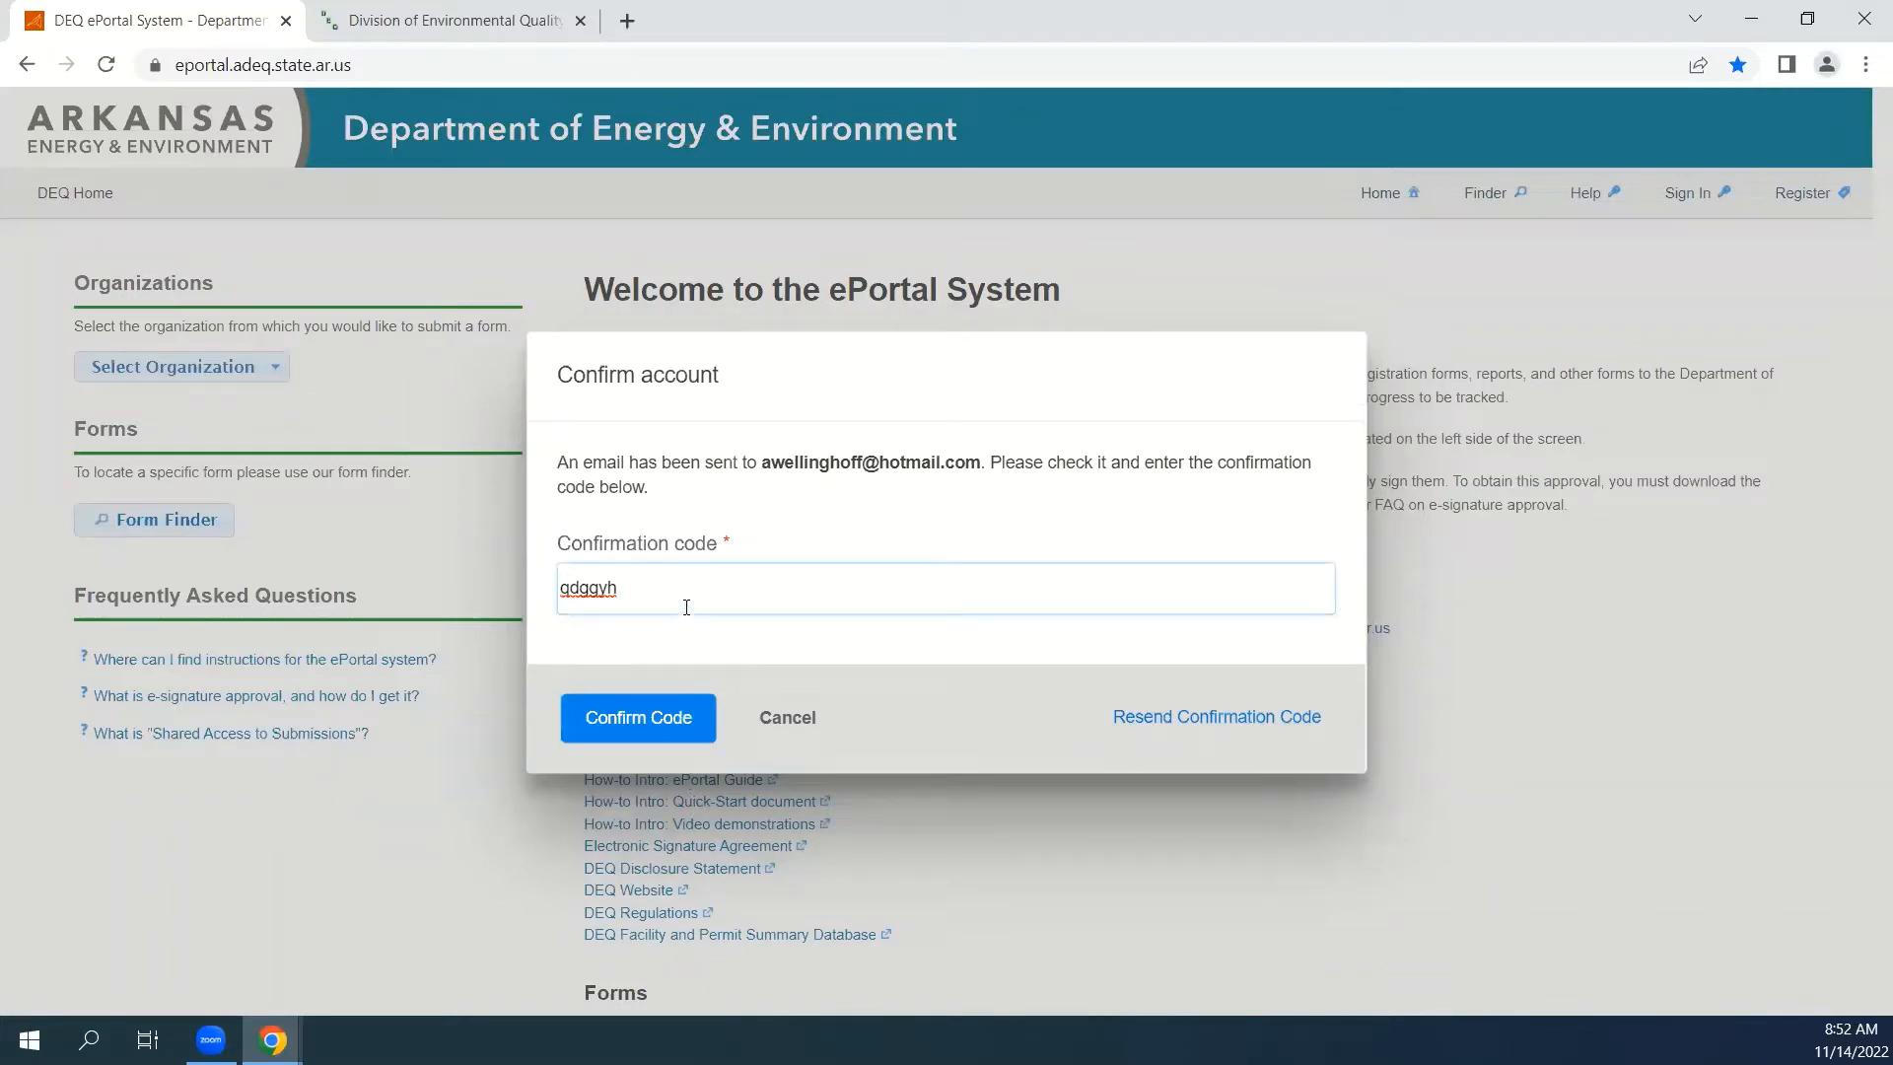
click(639, 735)
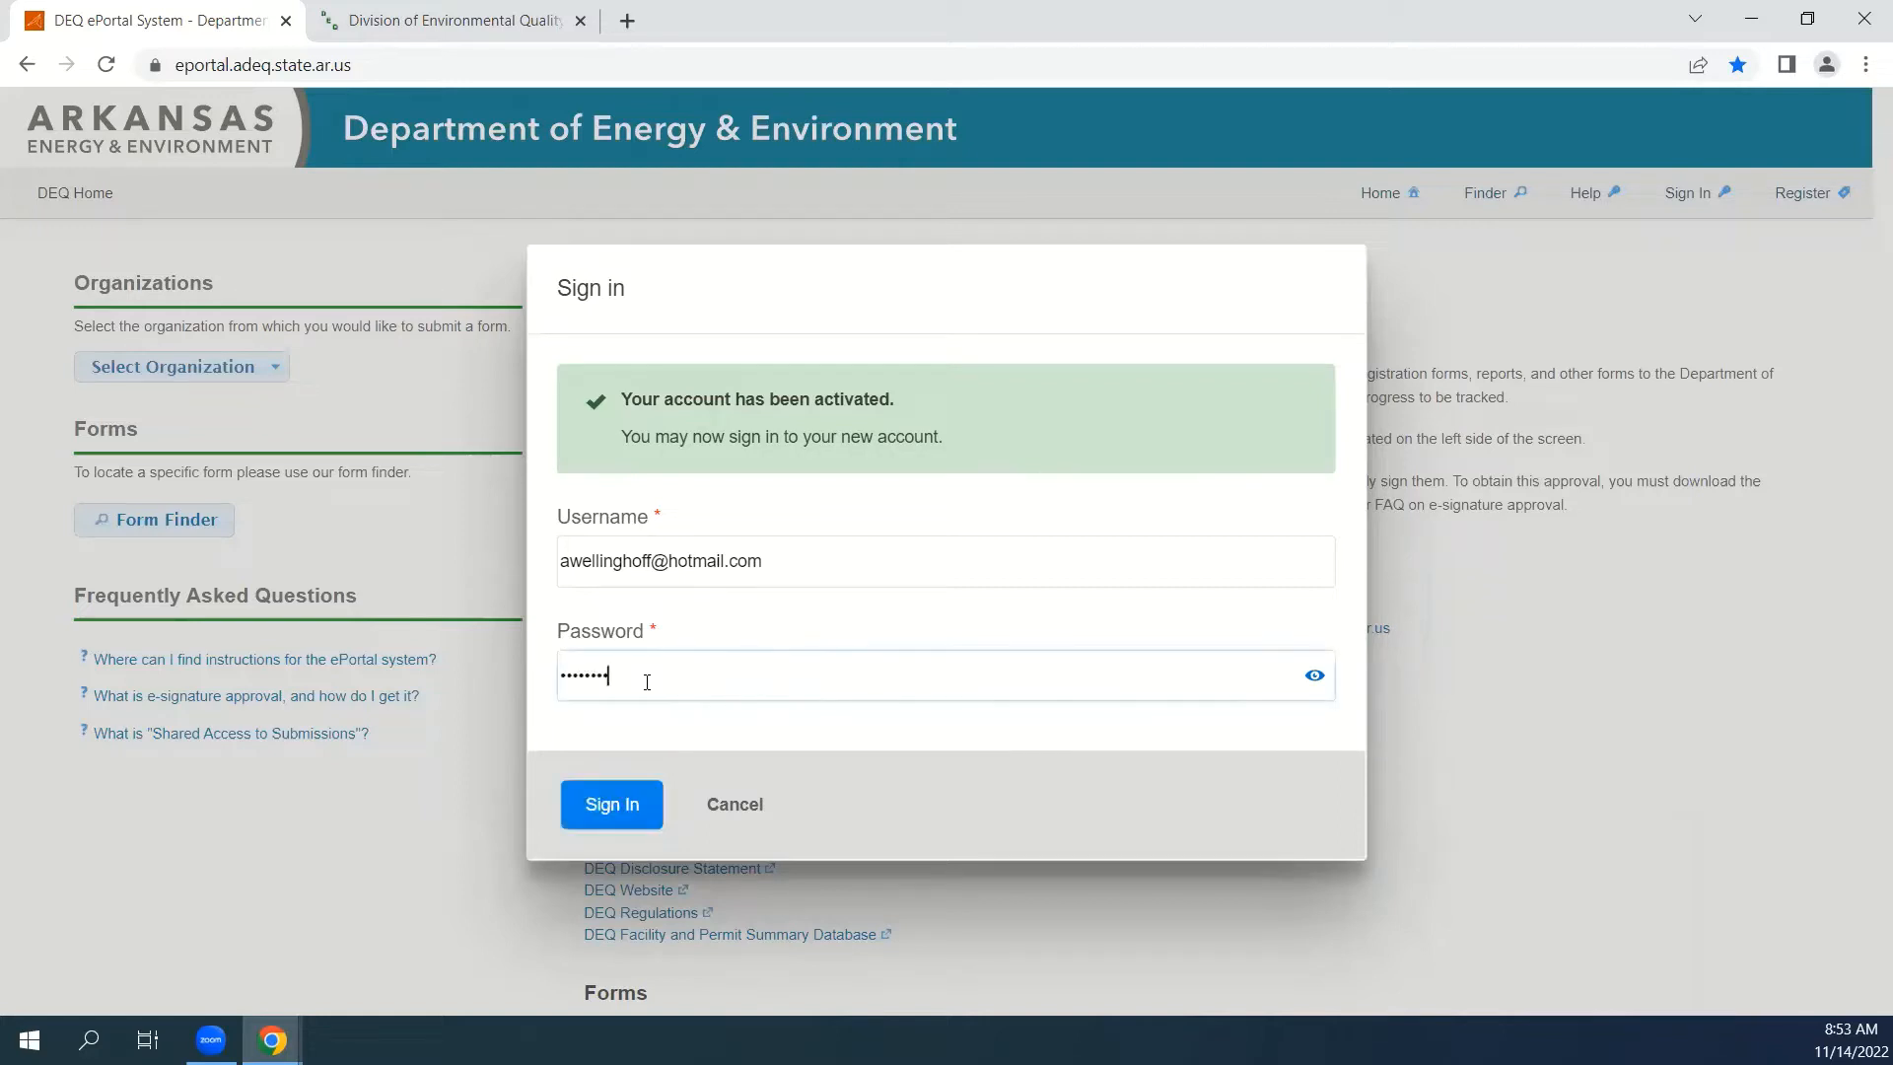
Sign in to the activated account with the username and account password.
click(614, 809)
click(613, 807)
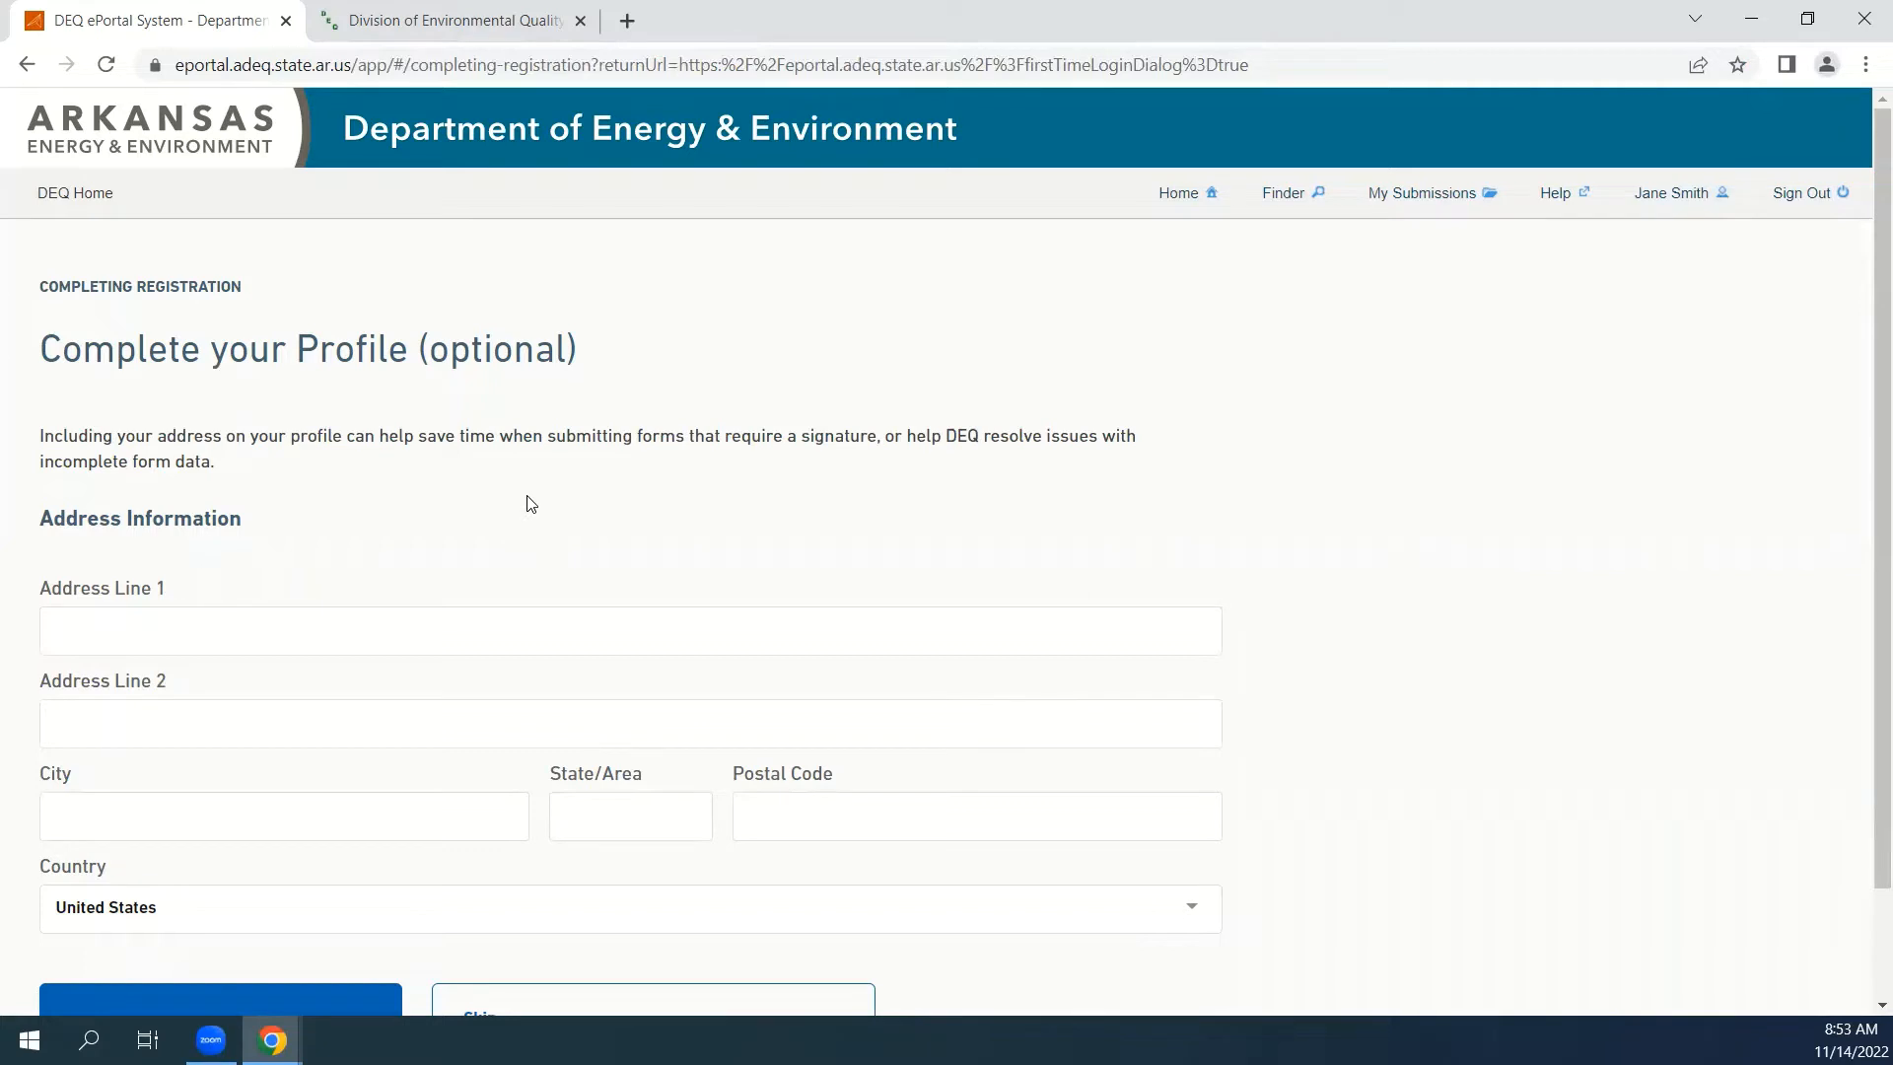
Skip the optional address and electronic signature setup, and dismiss the welcome message with Remind me next time.
scroll(503, 490, down, 2)
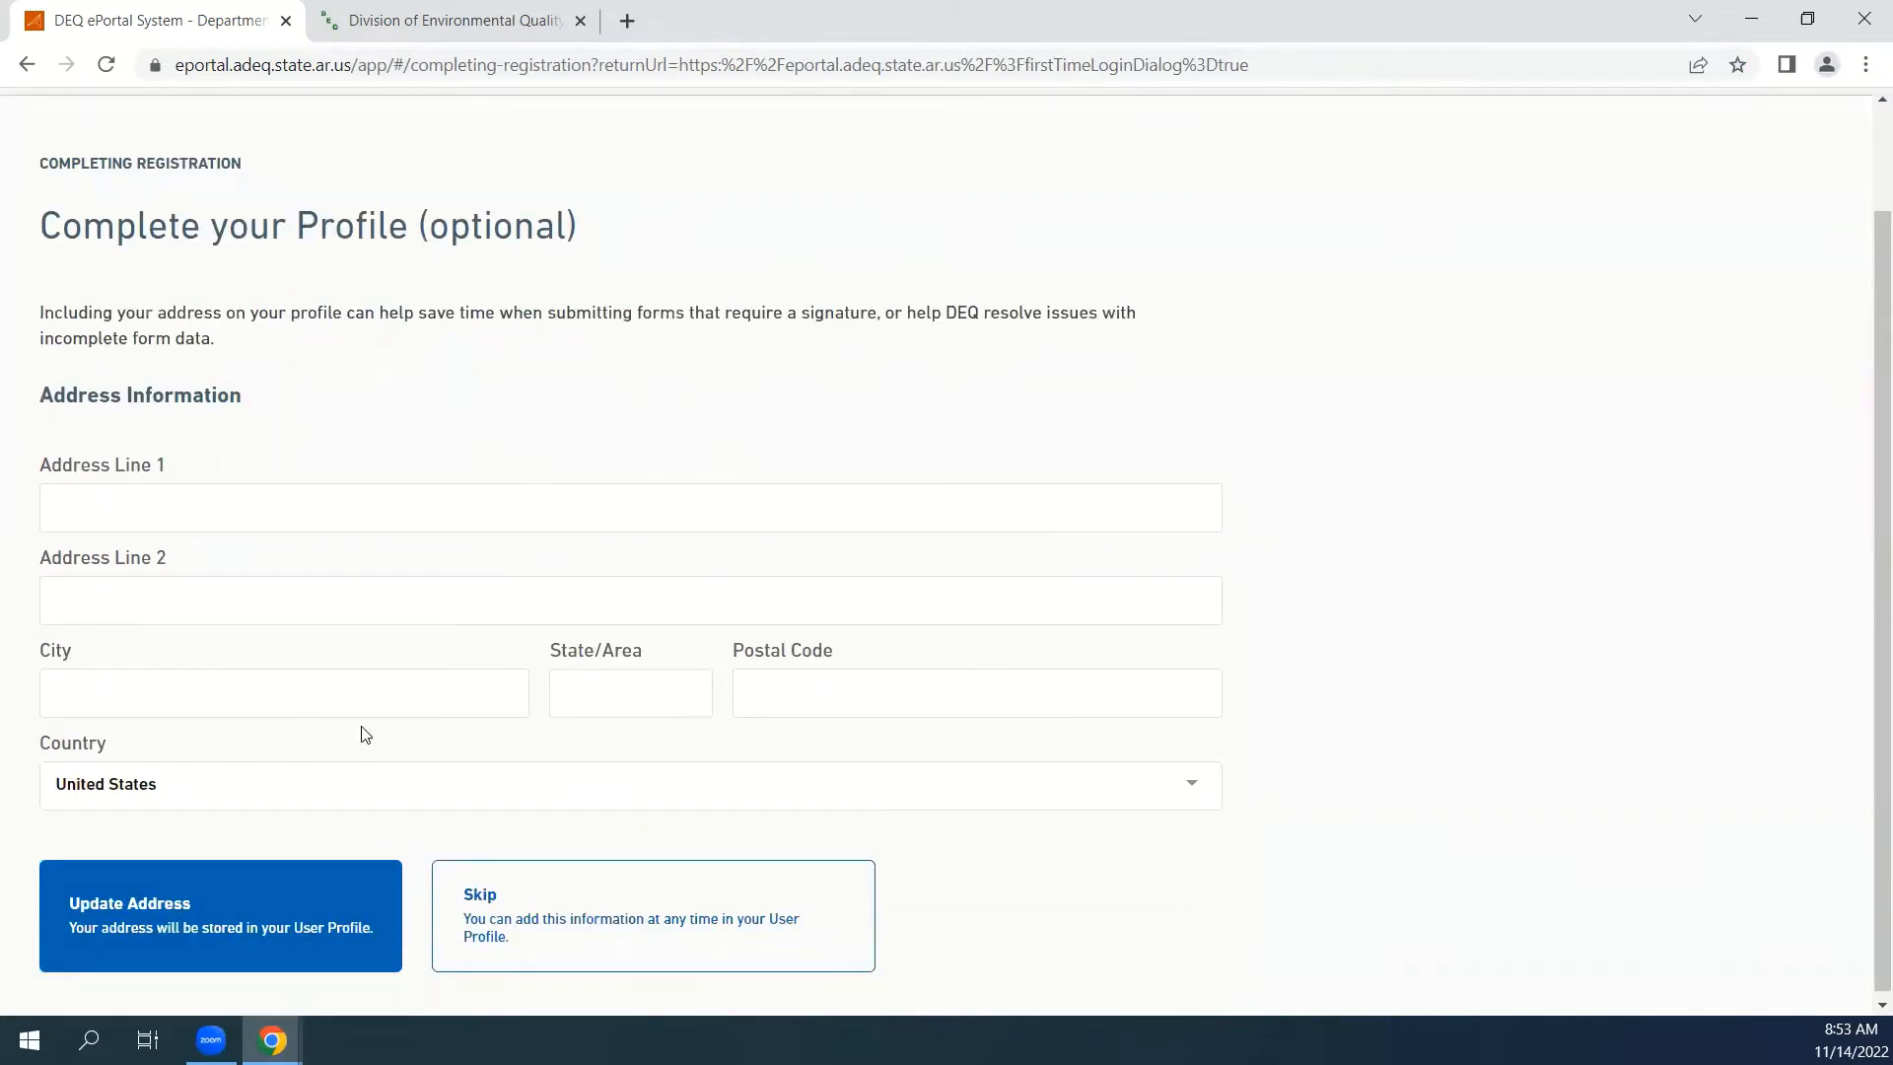
click(617, 924)
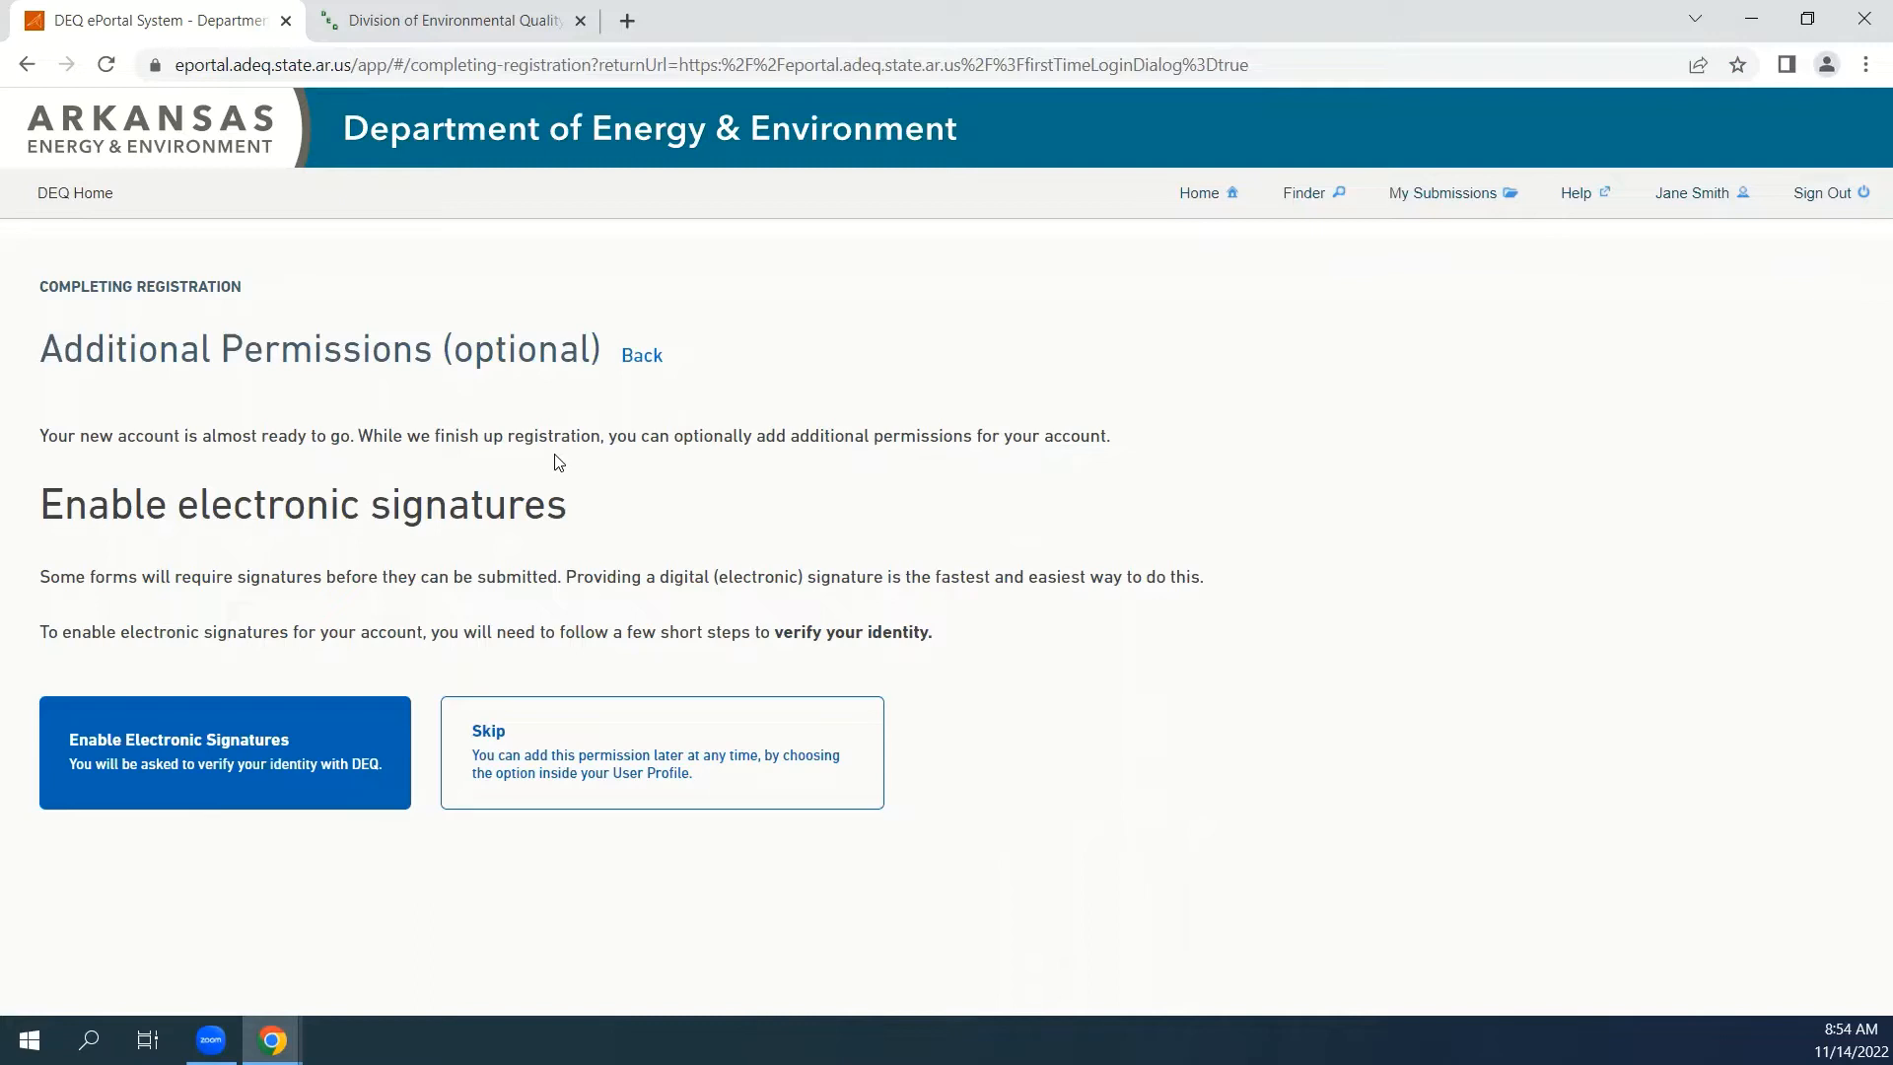
click(584, 739)
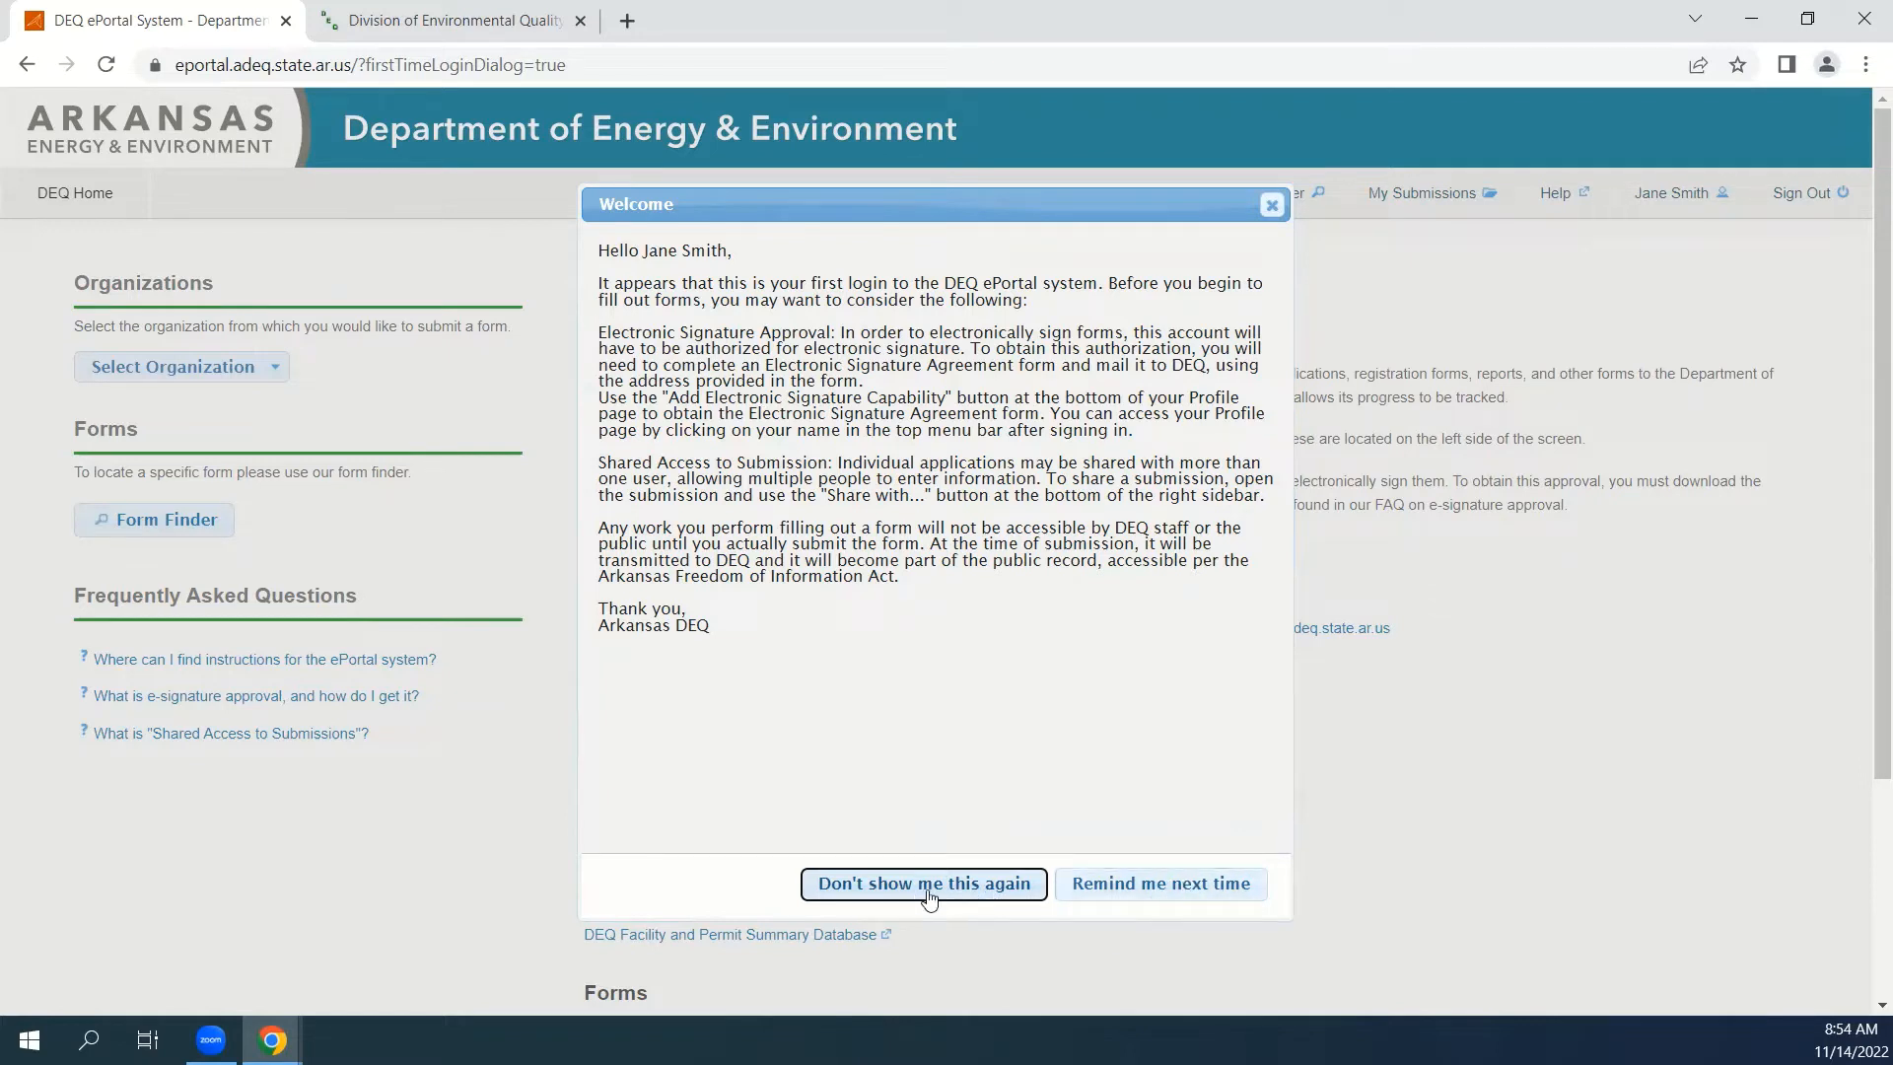
click(1156, 887)
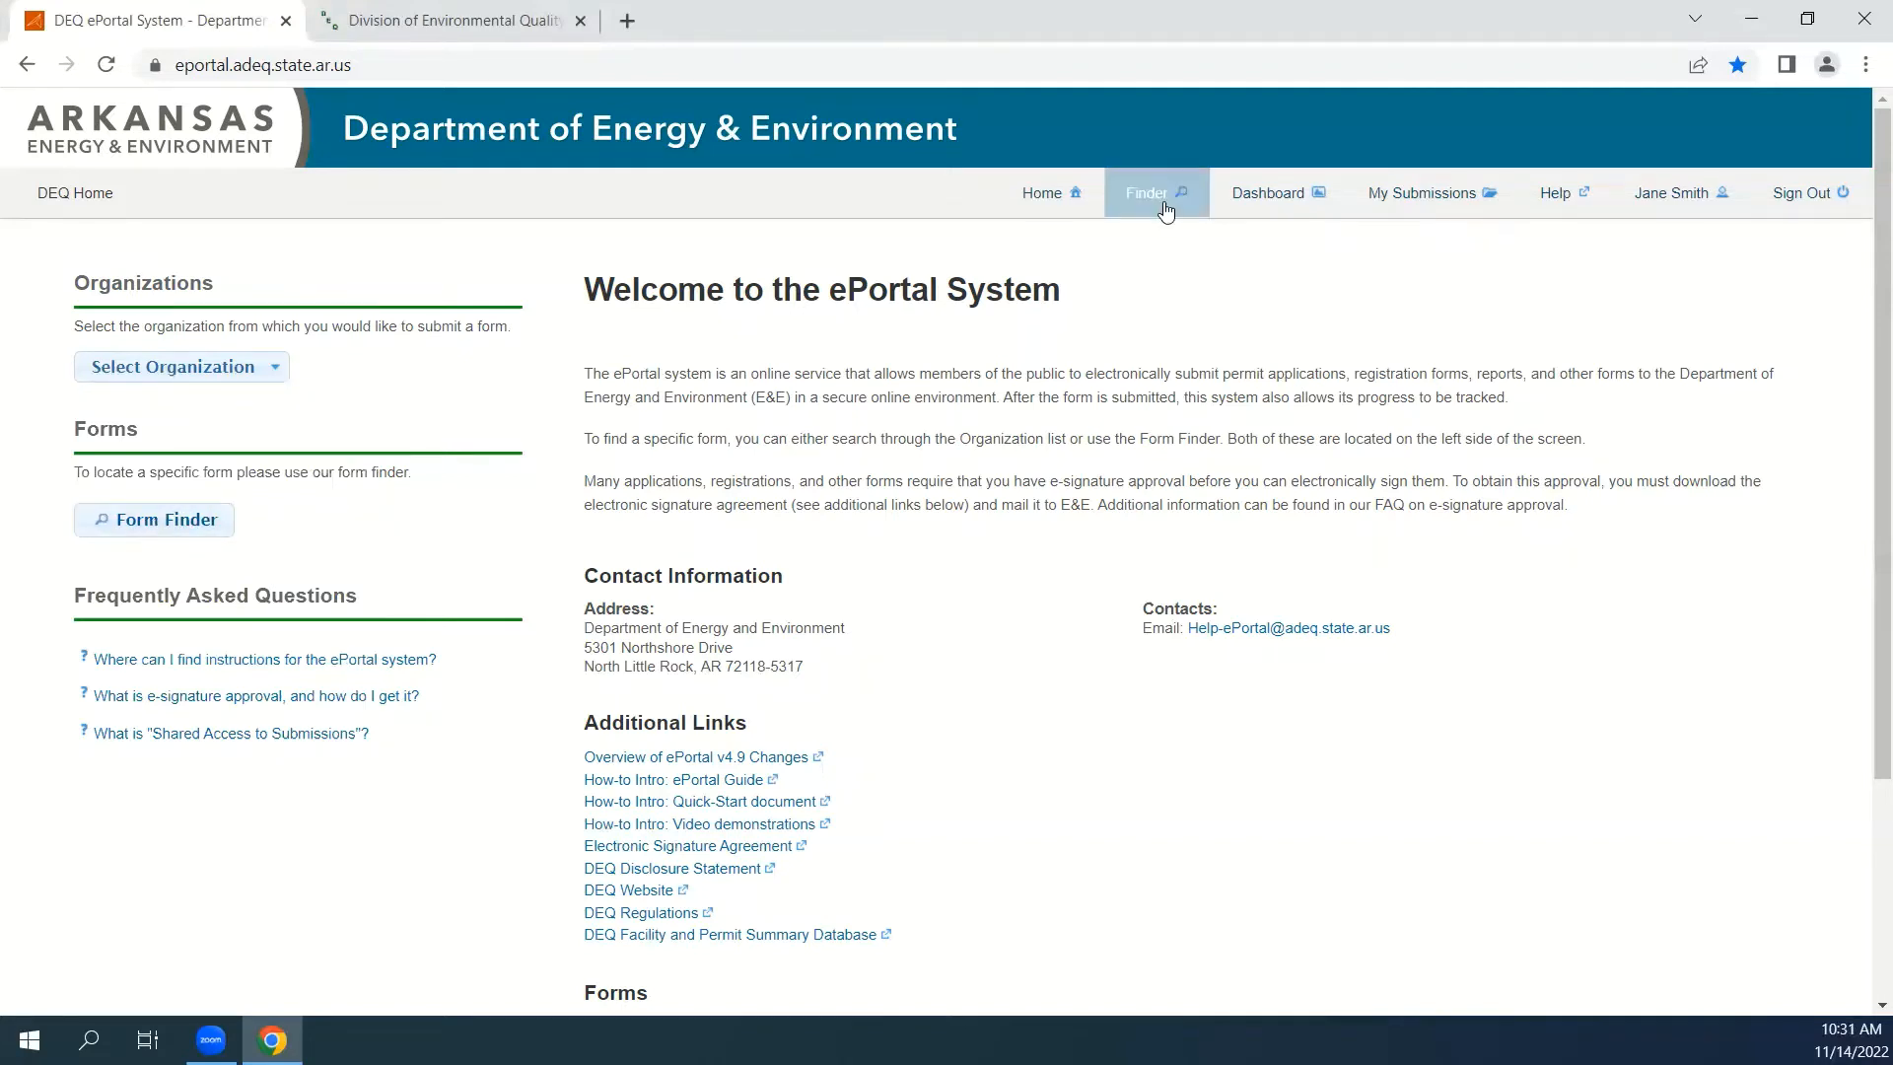
Open the Solid Waste Licensing organization page under Division of Environmental Quality, Office of Land Resources, Solid Waste Management Section.
click(236, 369)
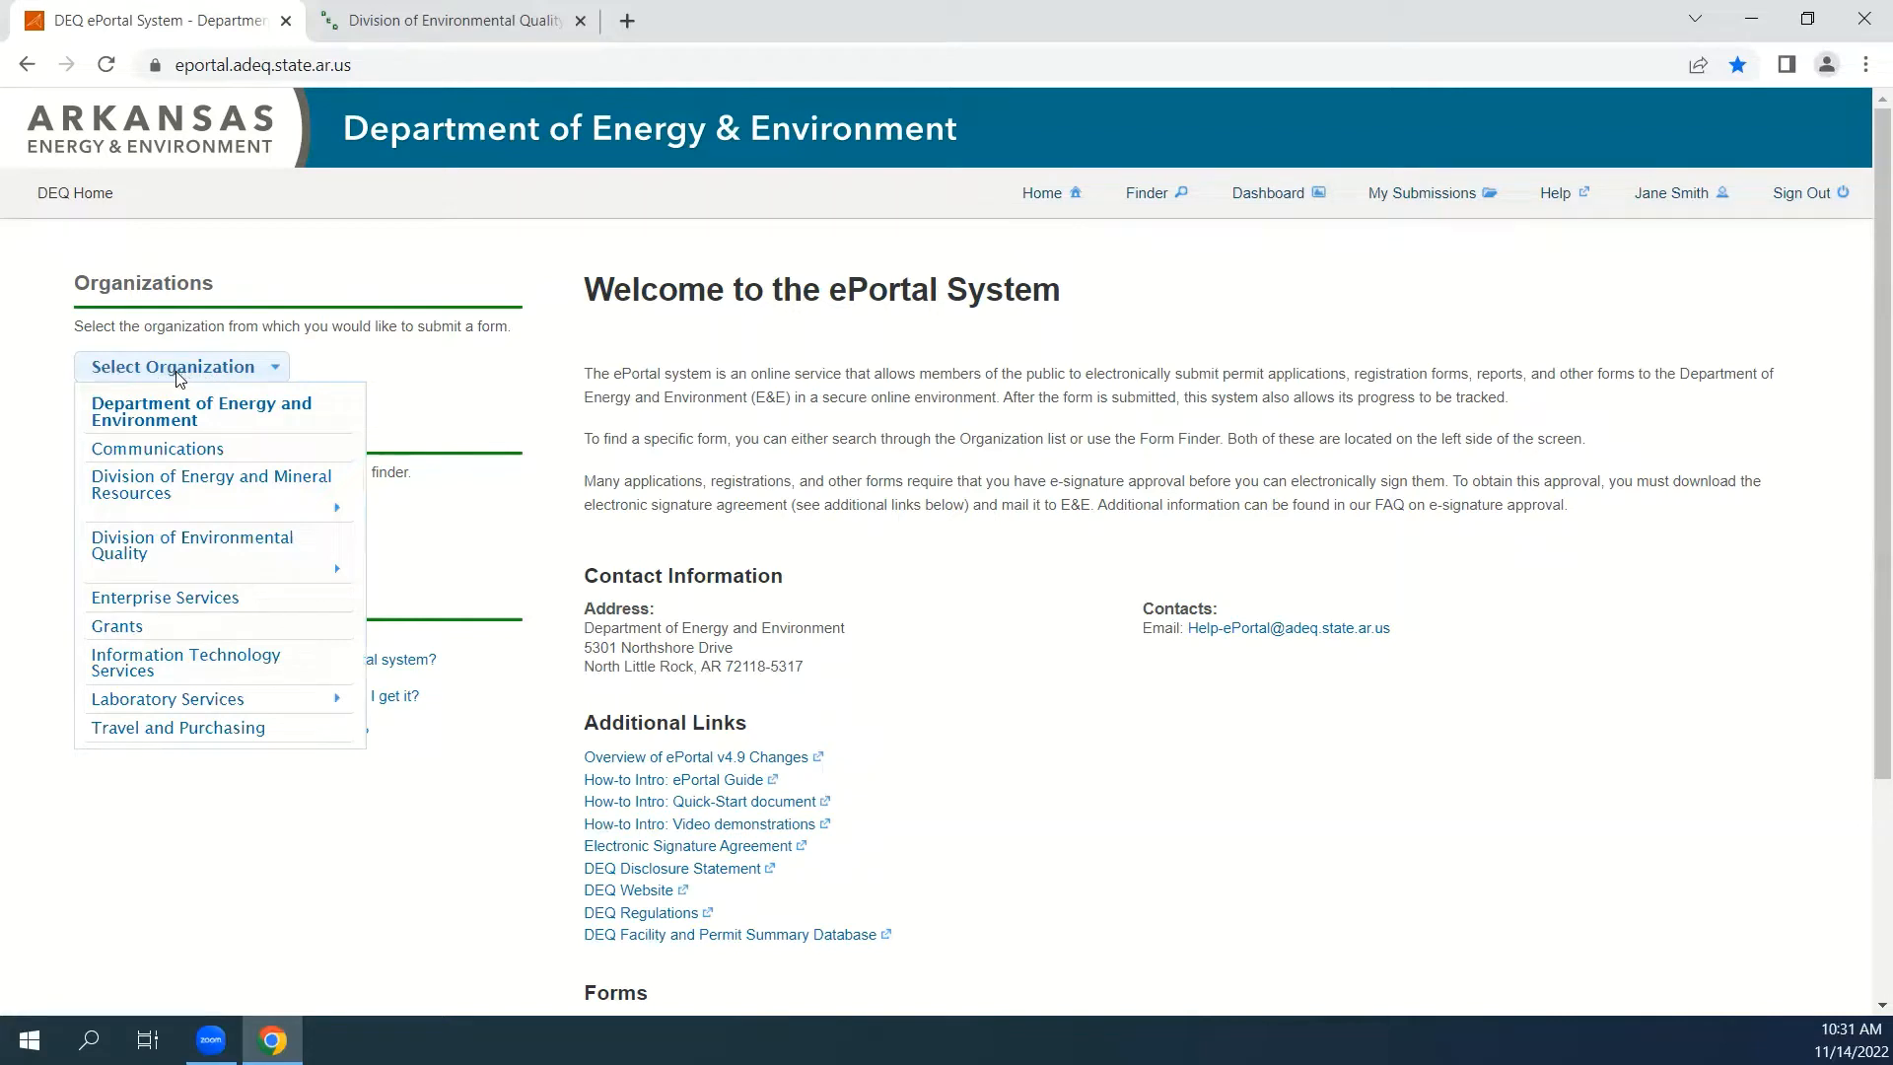
mouse_move(161, 560)
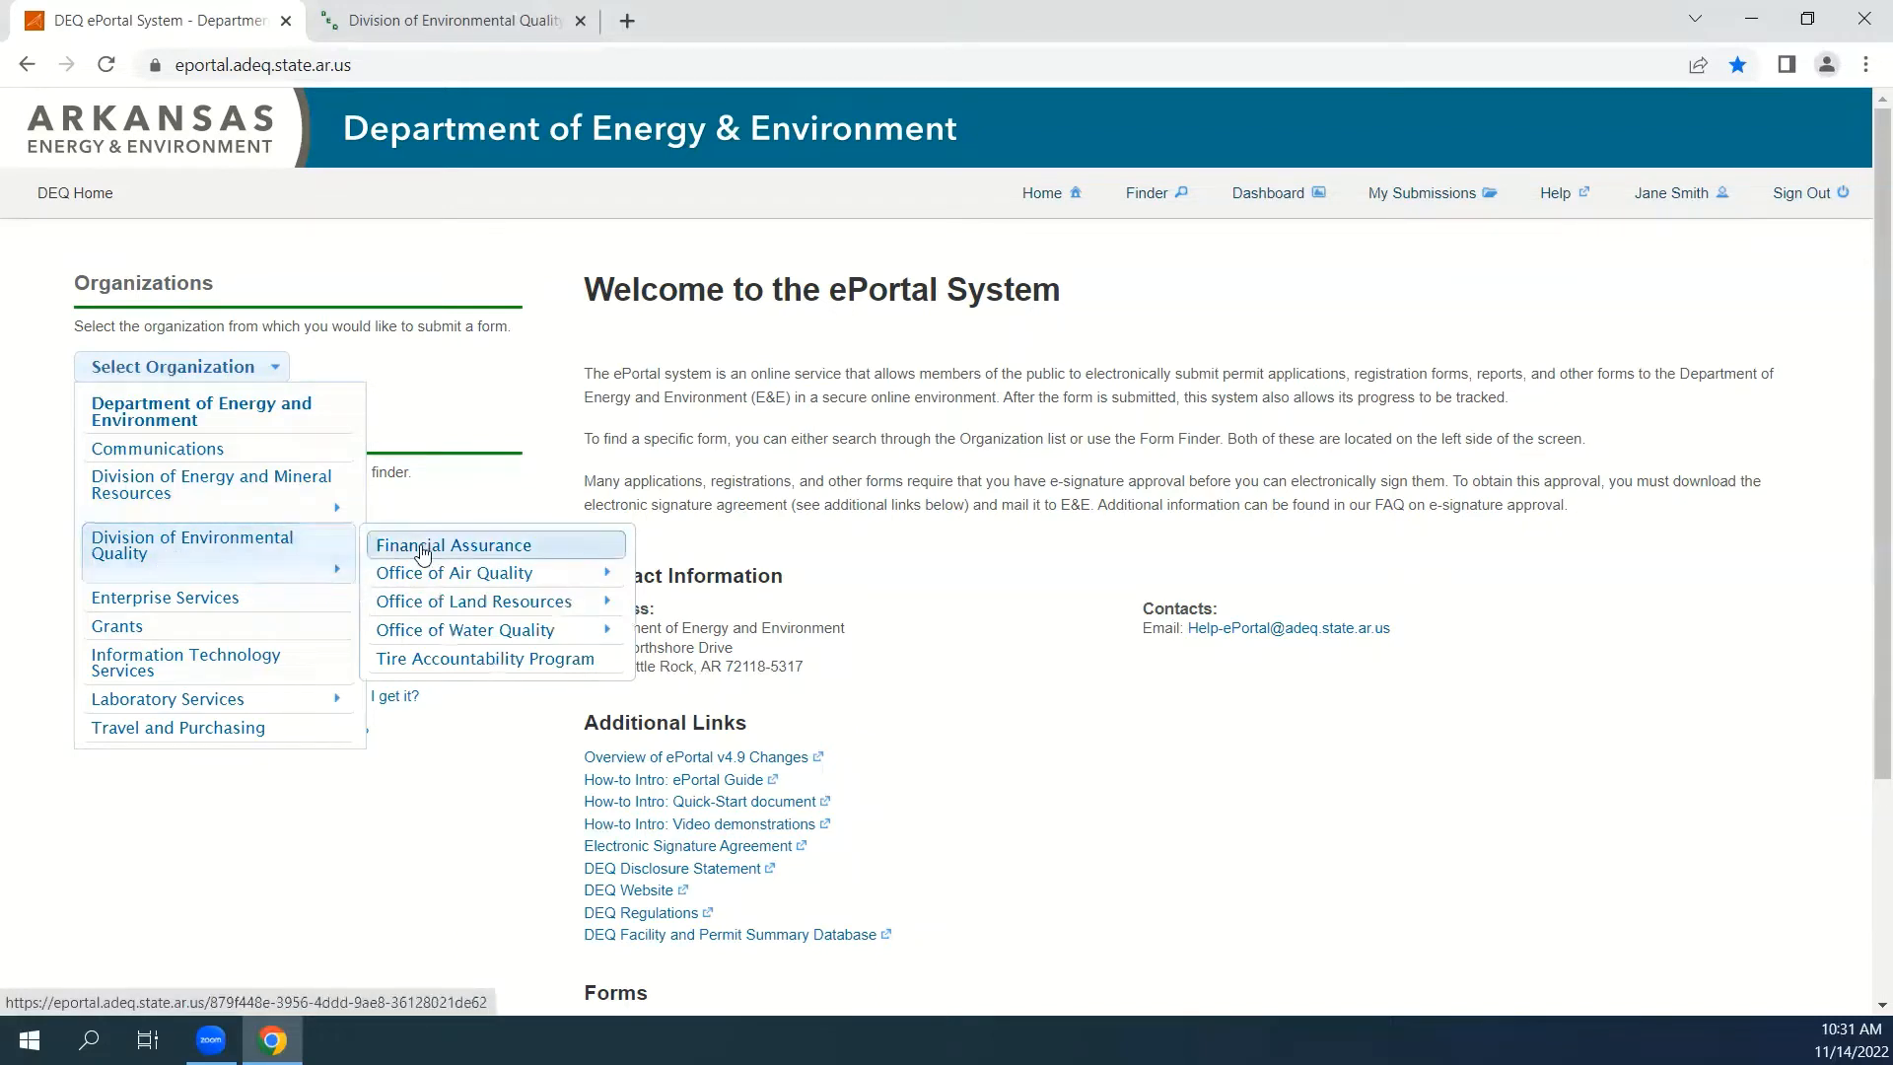
mouse_move(464, 611)
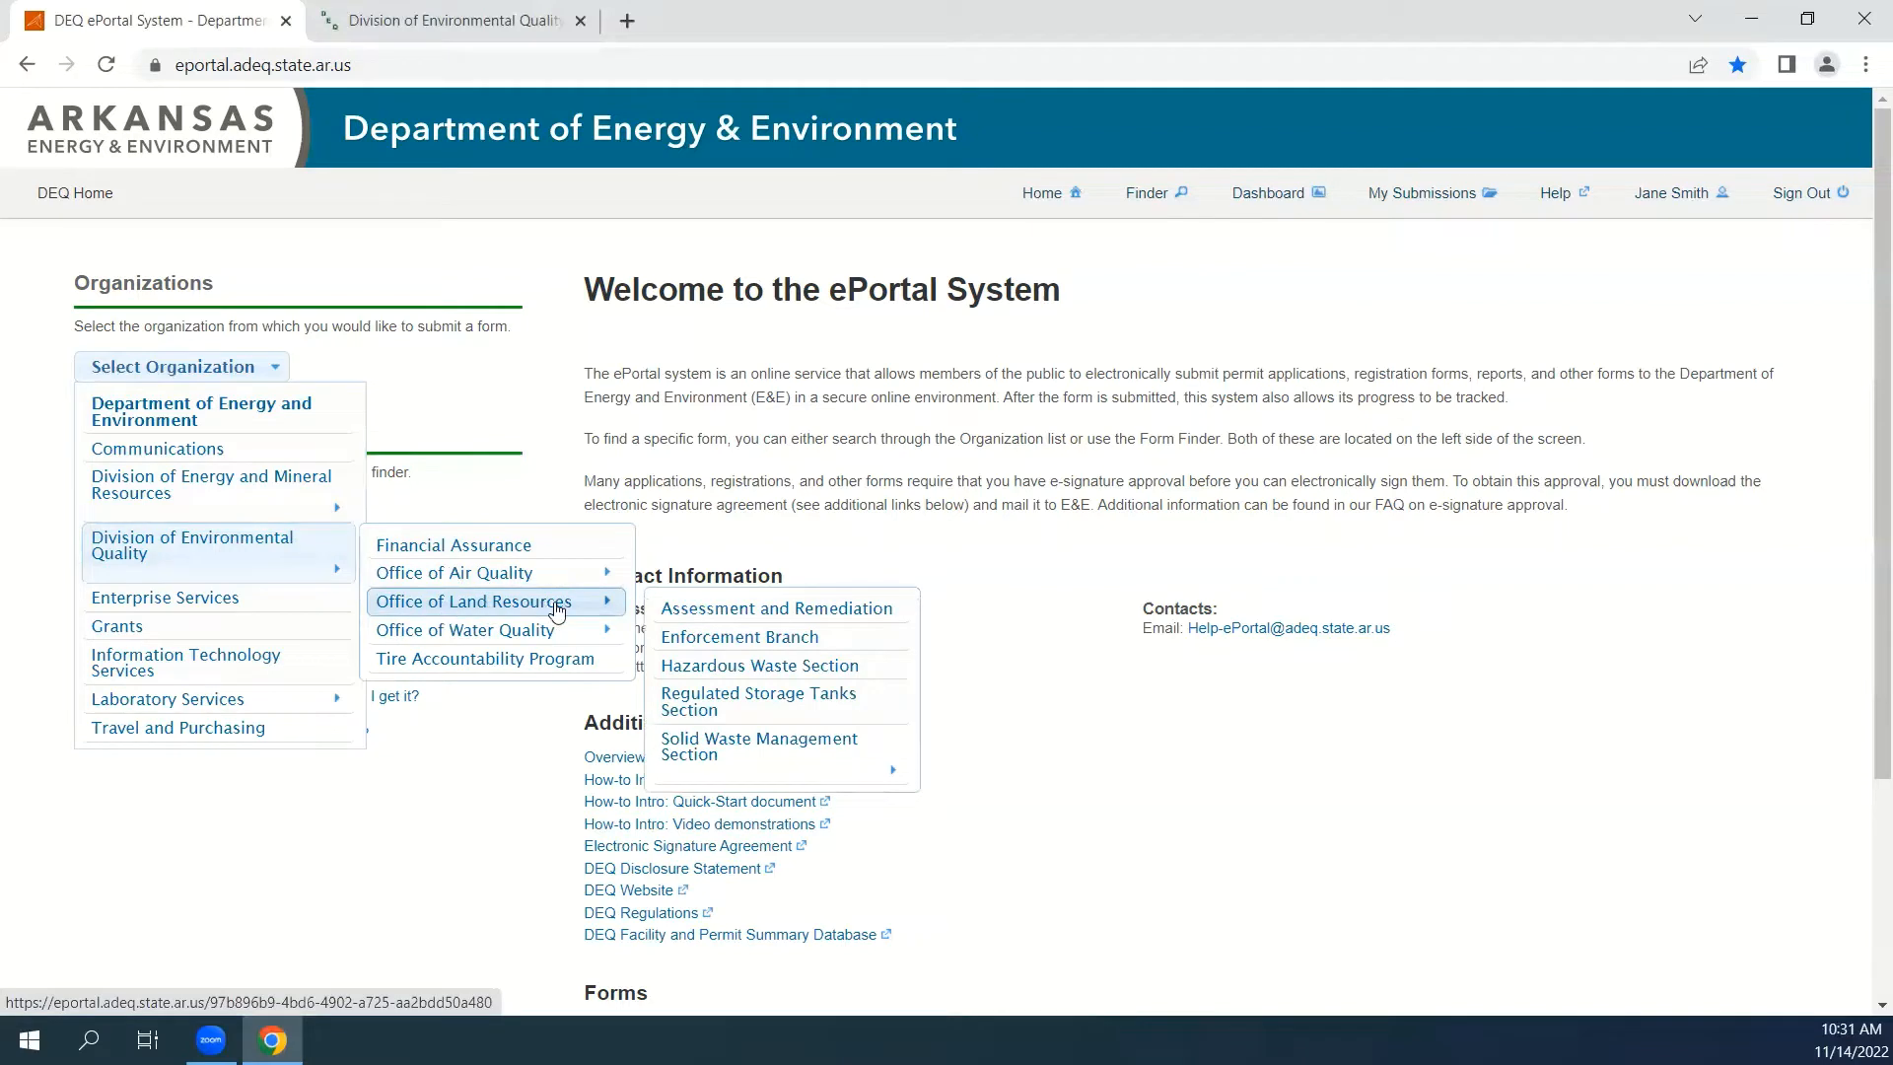
mouse_move(684, 772)
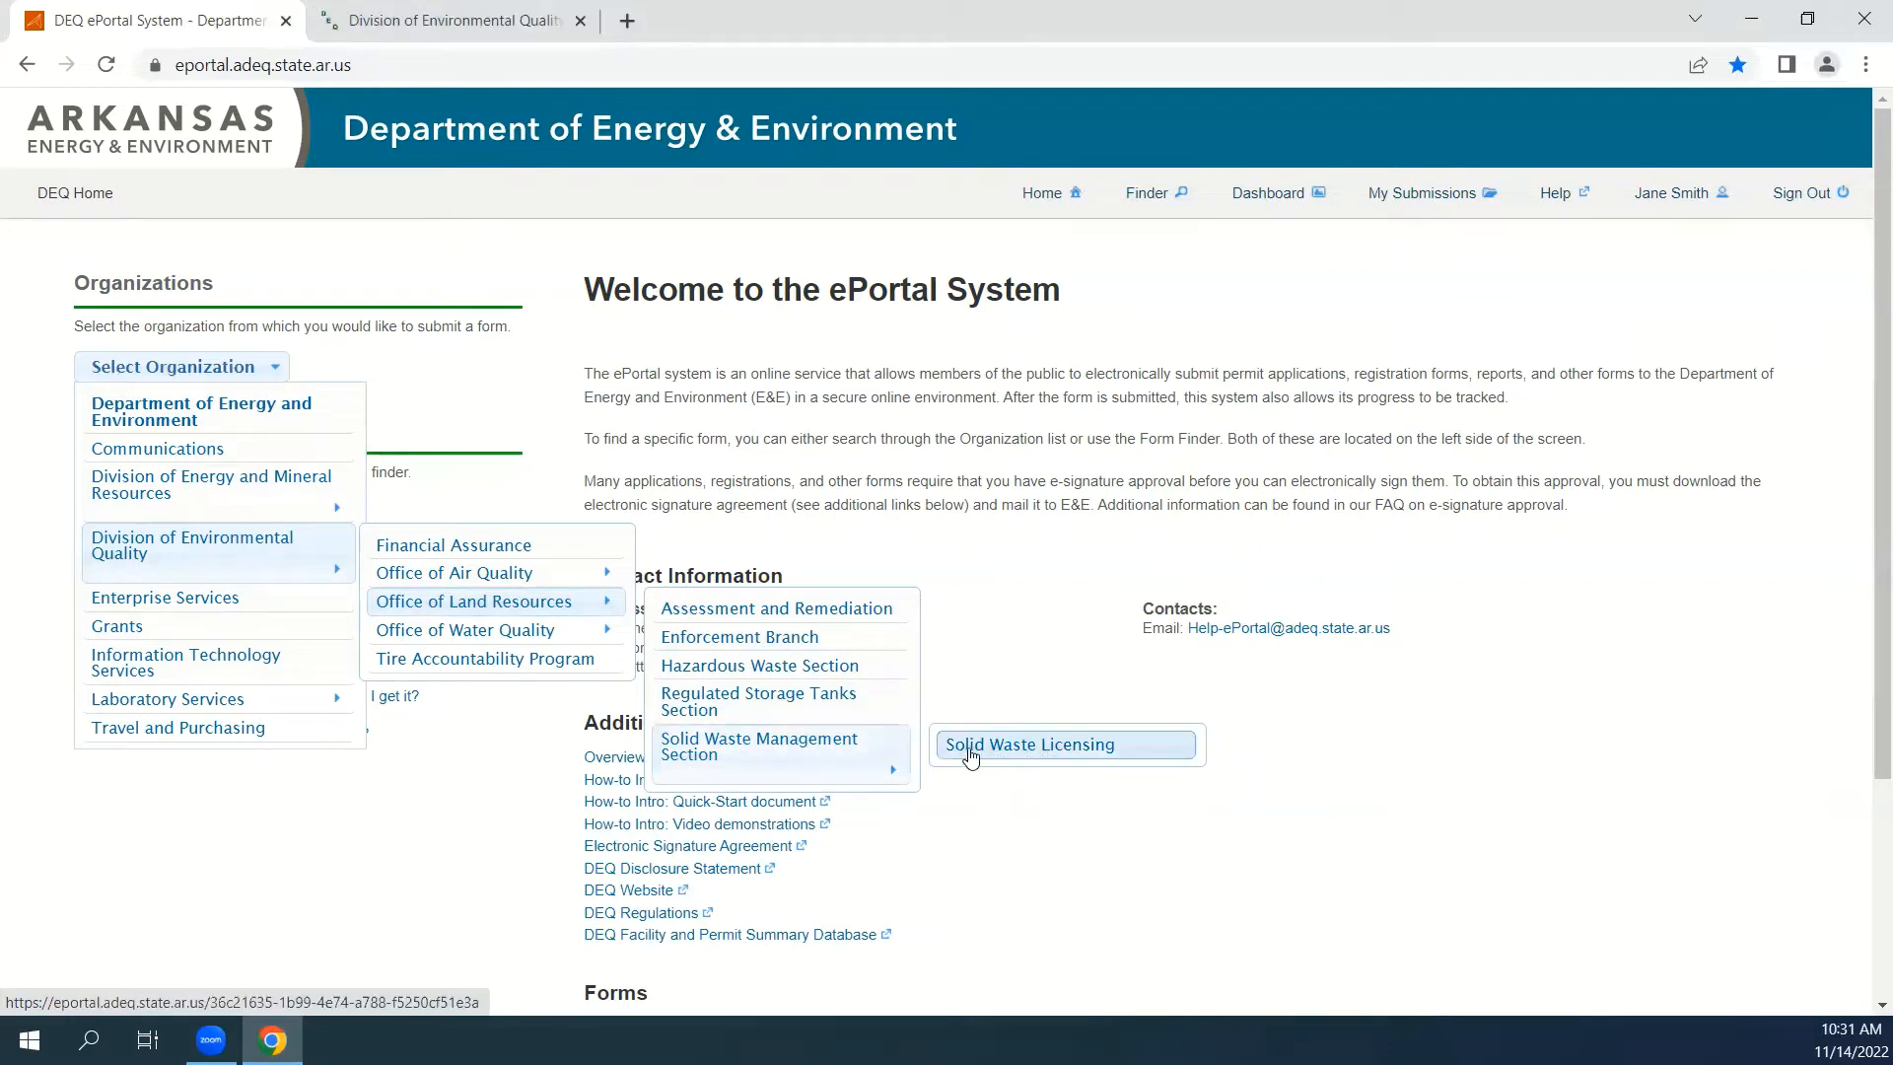
click(1081, 755)
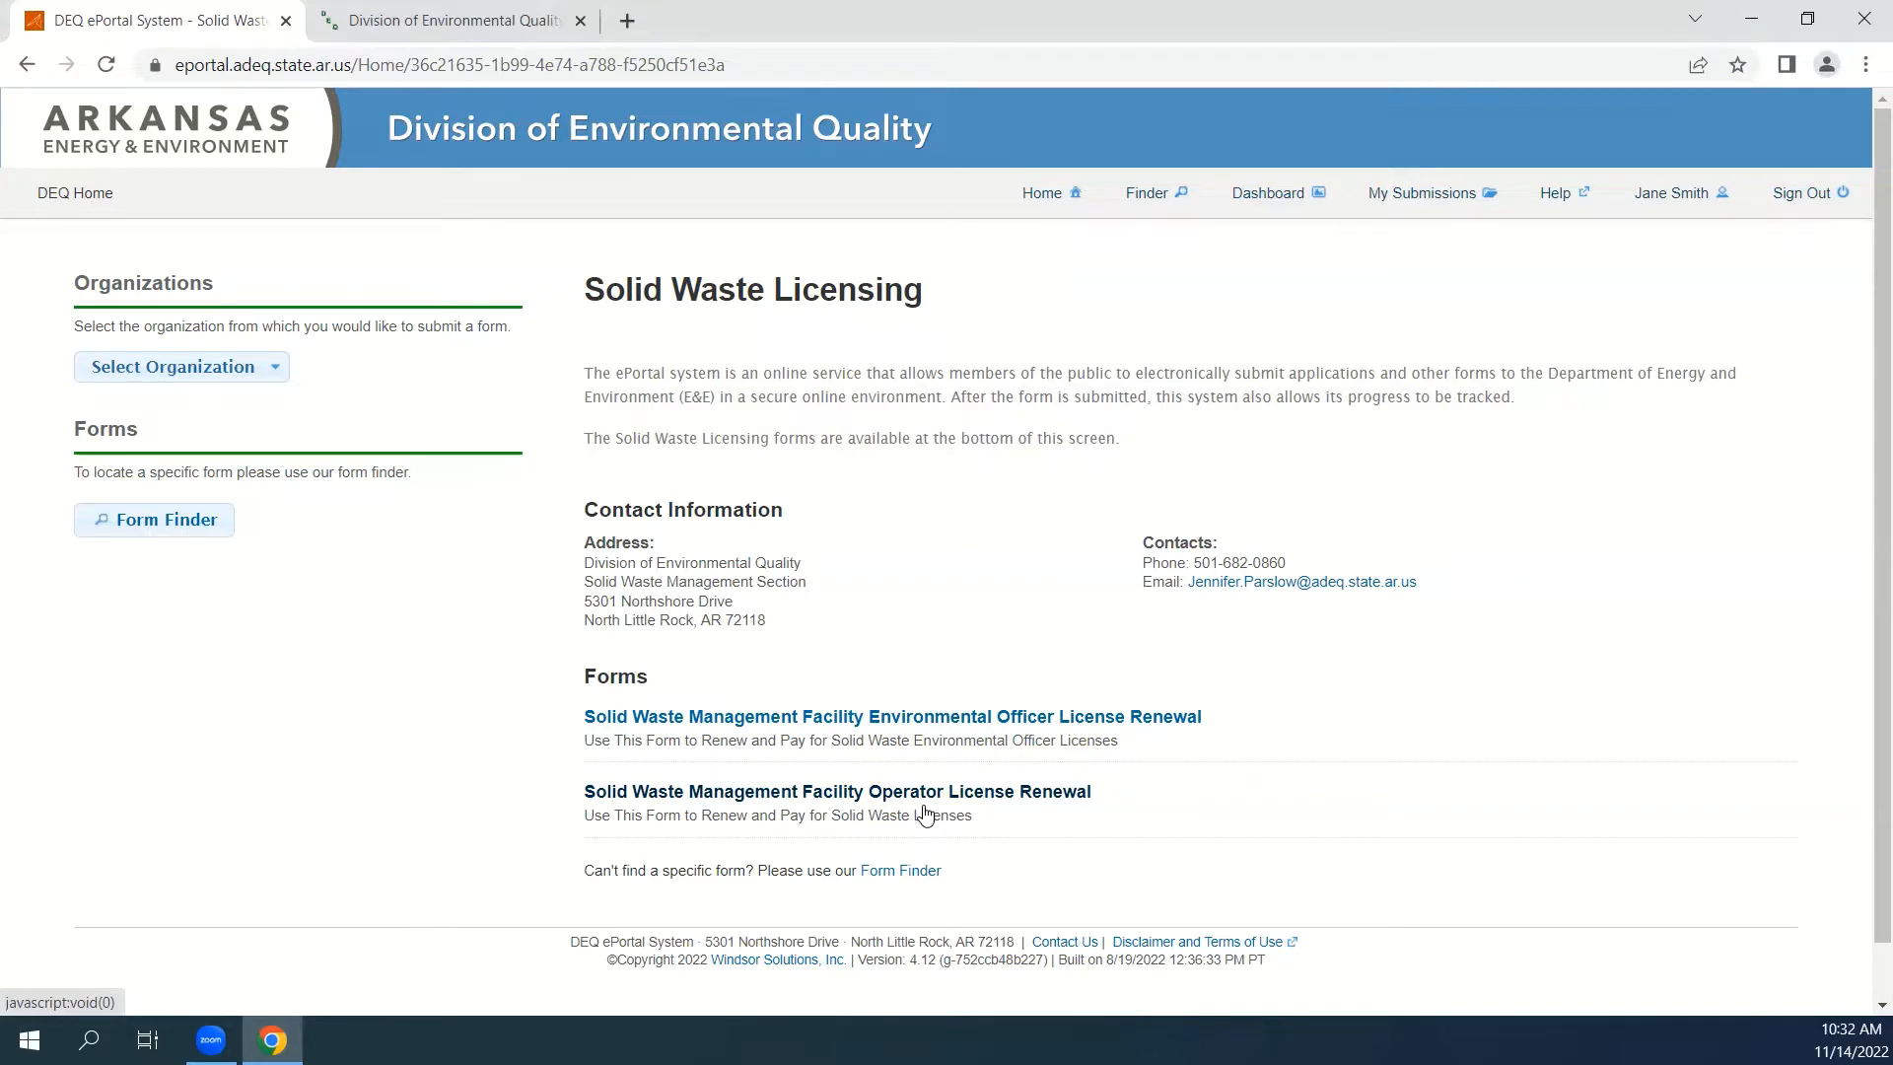
Search the Form Finder for "solid waste licensing".
click(204, 525)
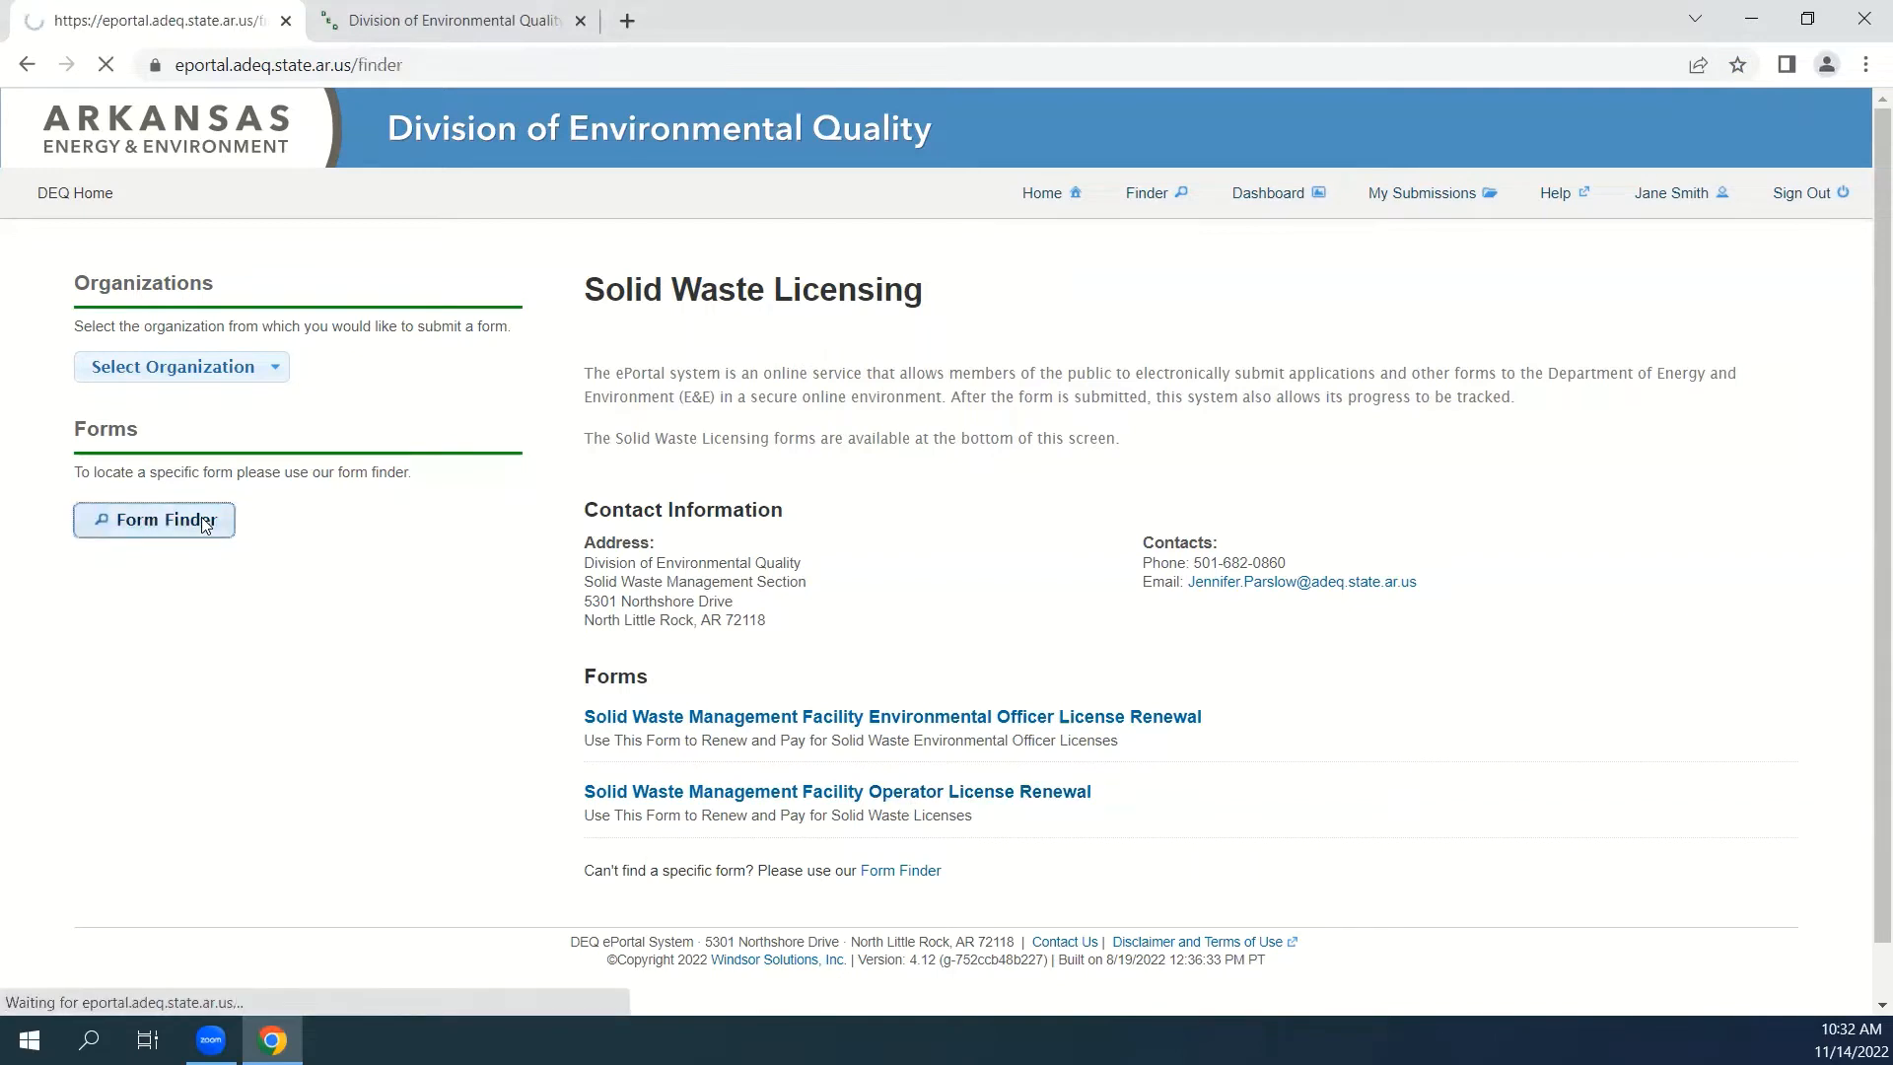
click(629, 544)
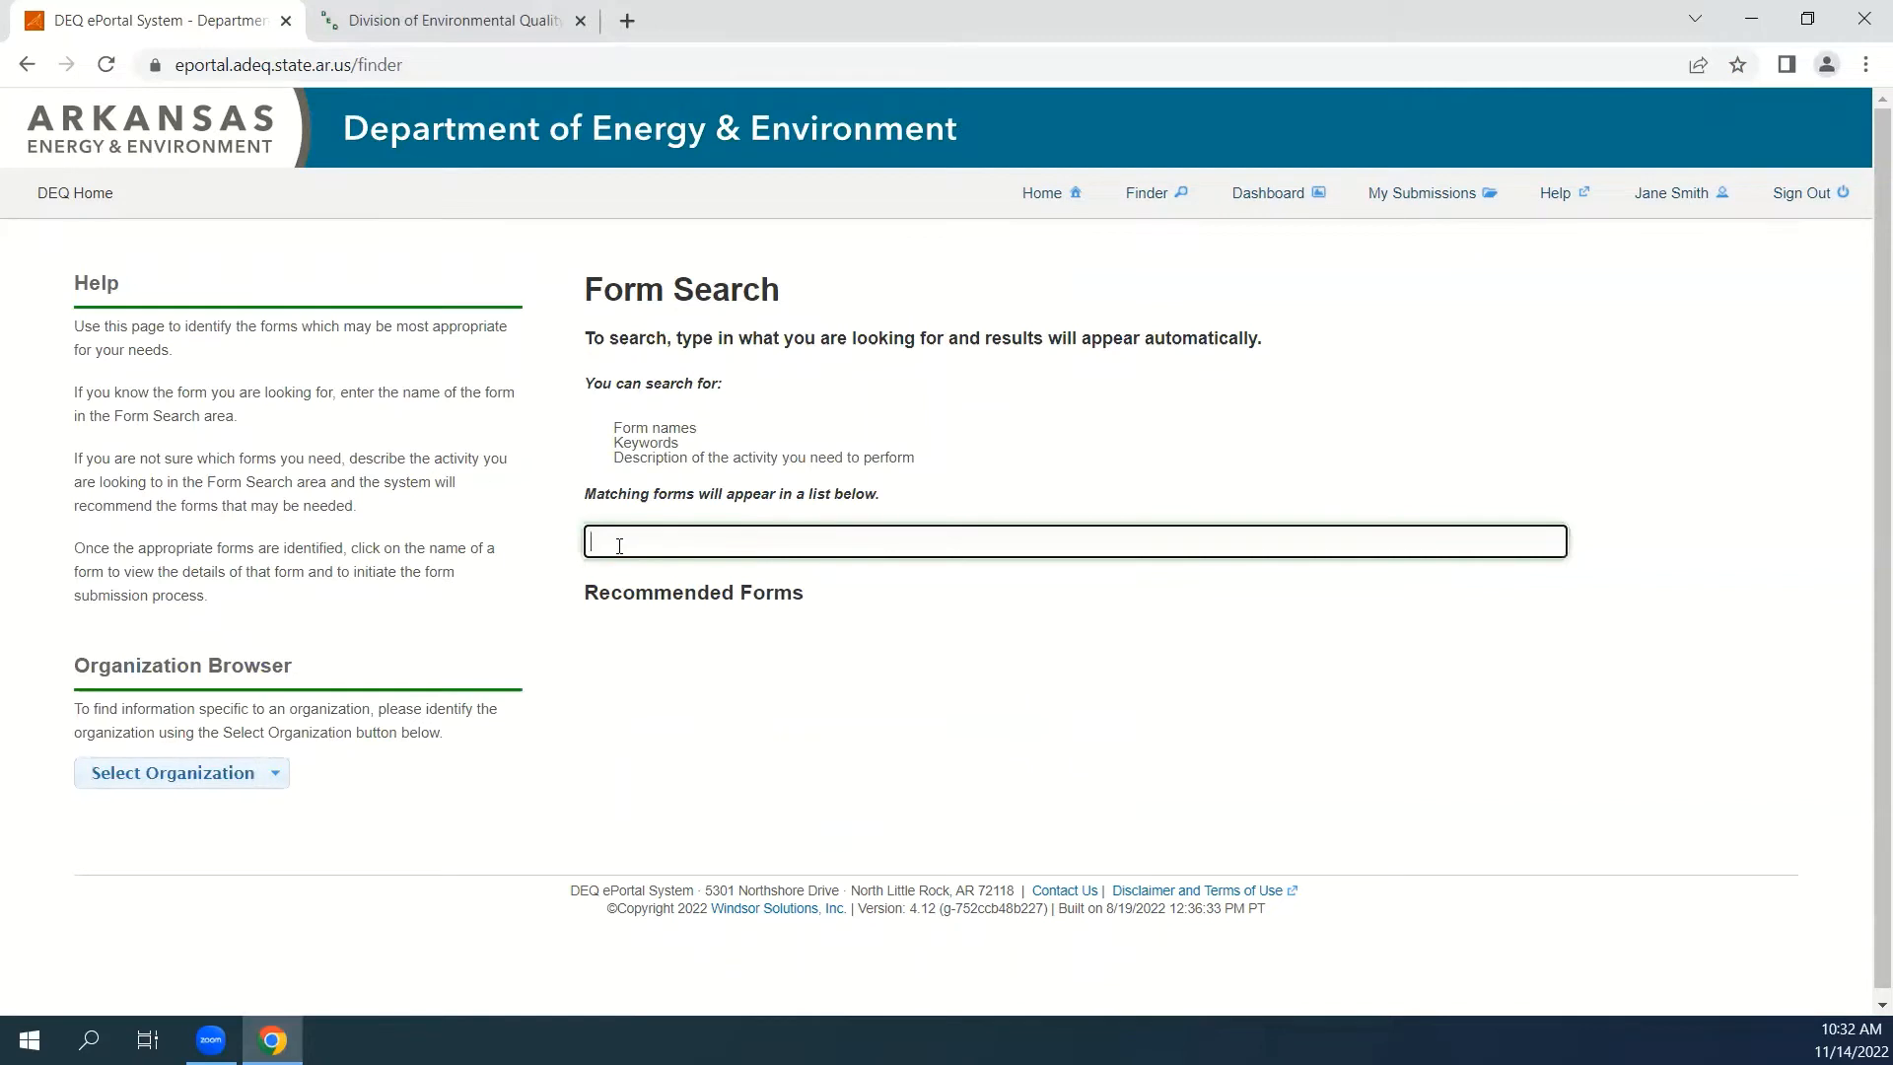
text(solid waste licensing)
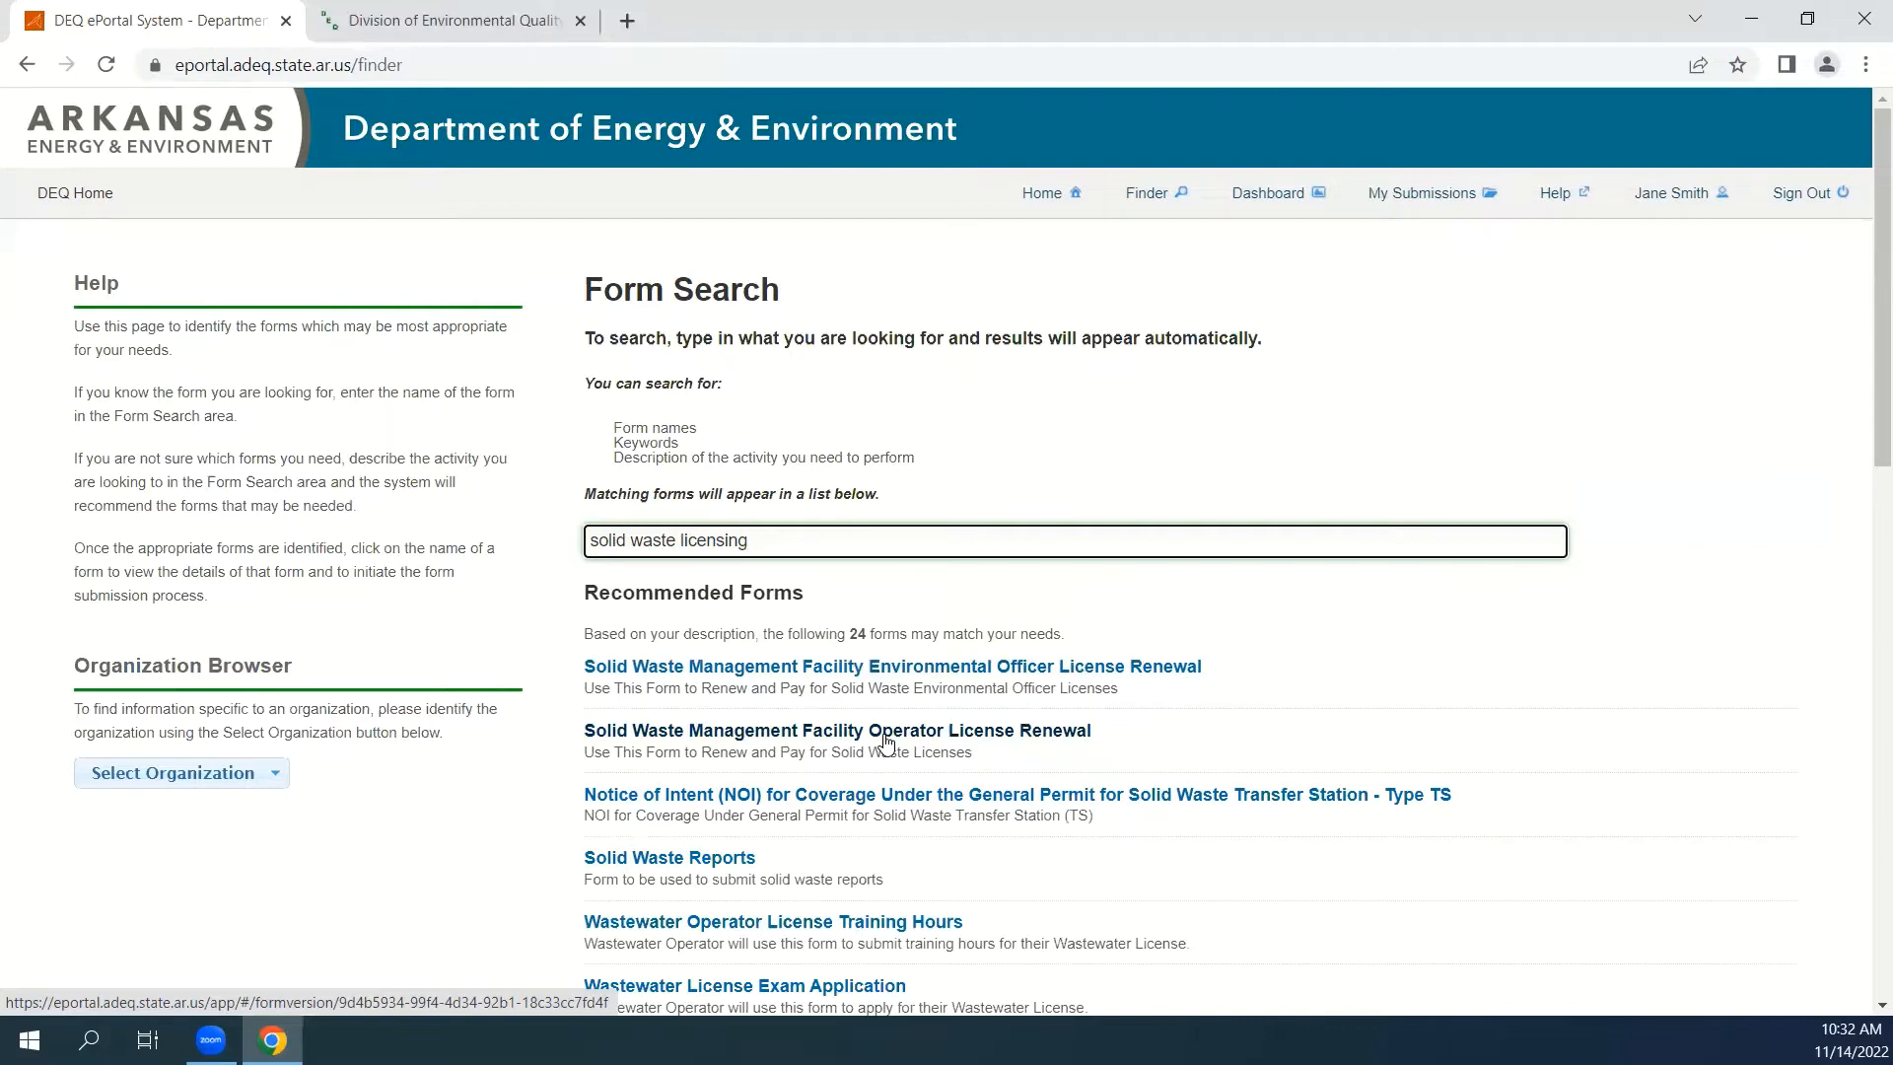
Begin a Solid Waste Management Facility Operator License Renewal form with Craighead Co. SWDA as the employer.
click(886, 734)
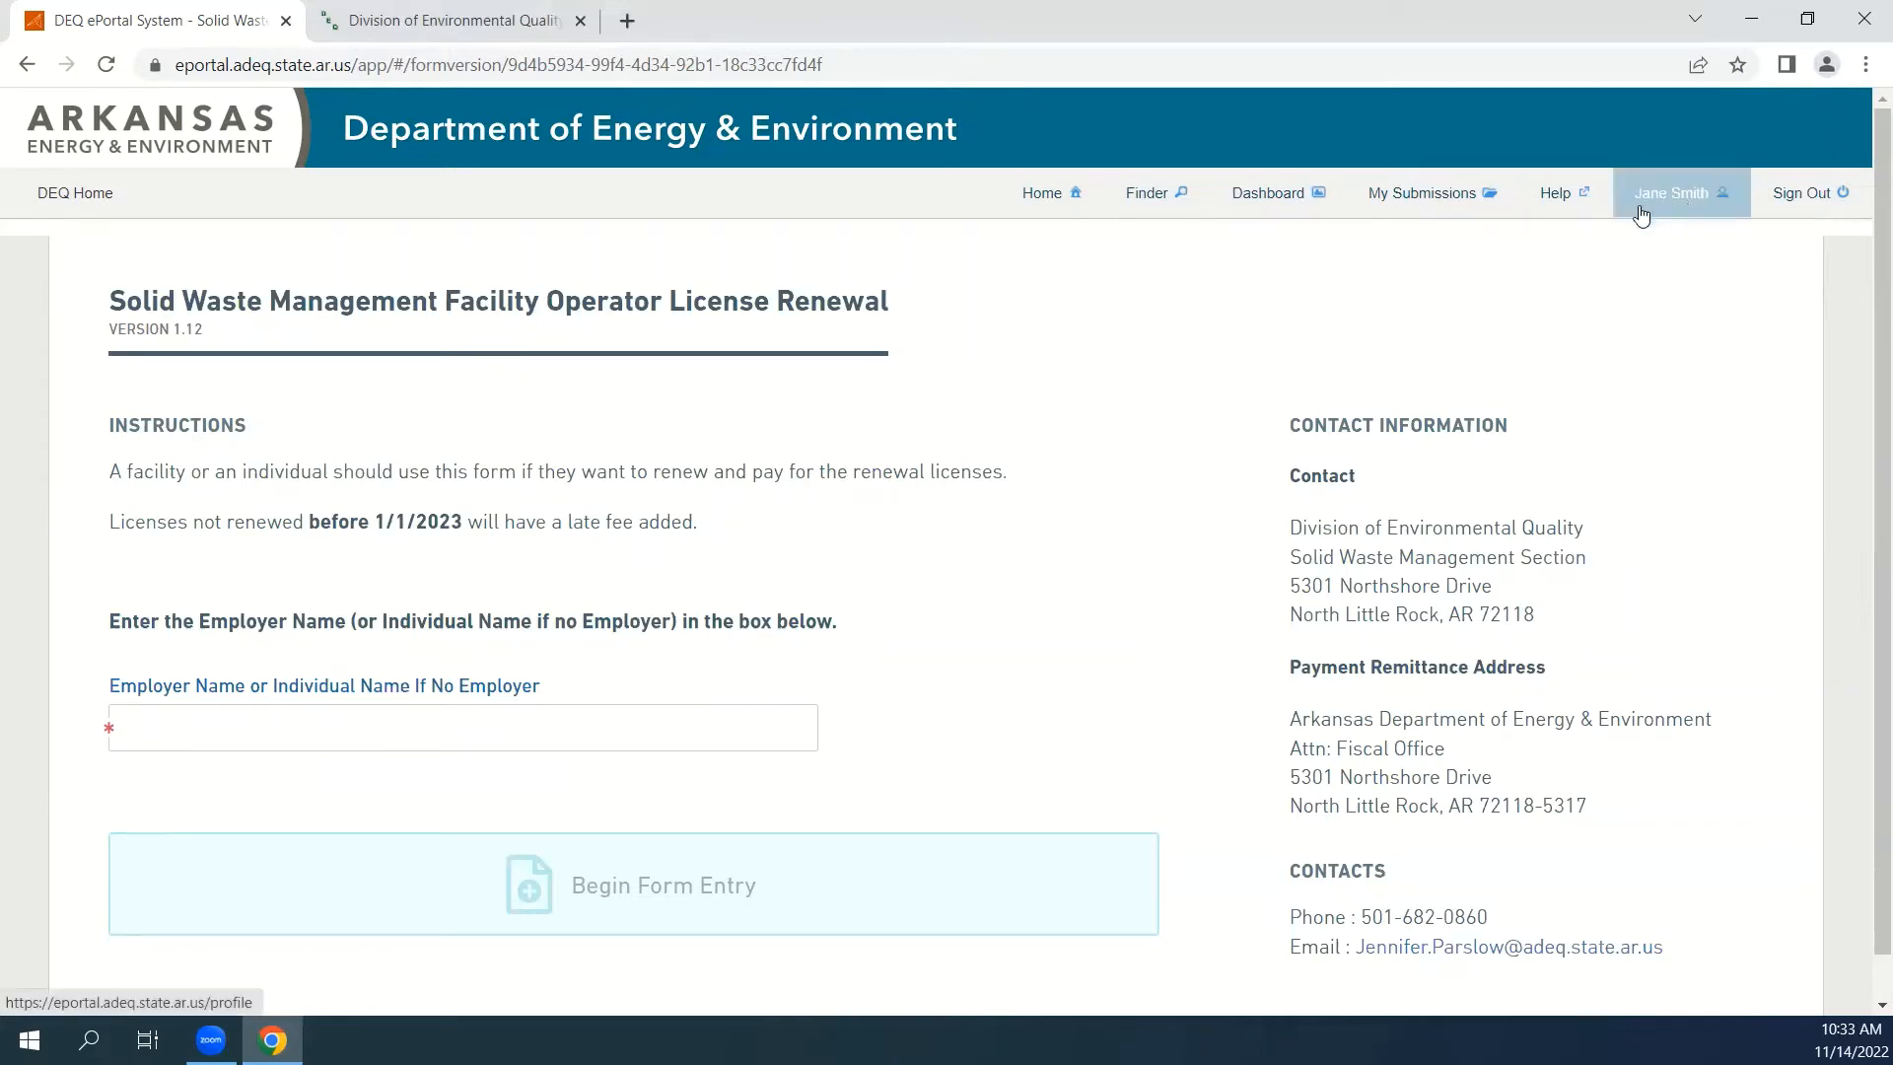
click(367, 718)
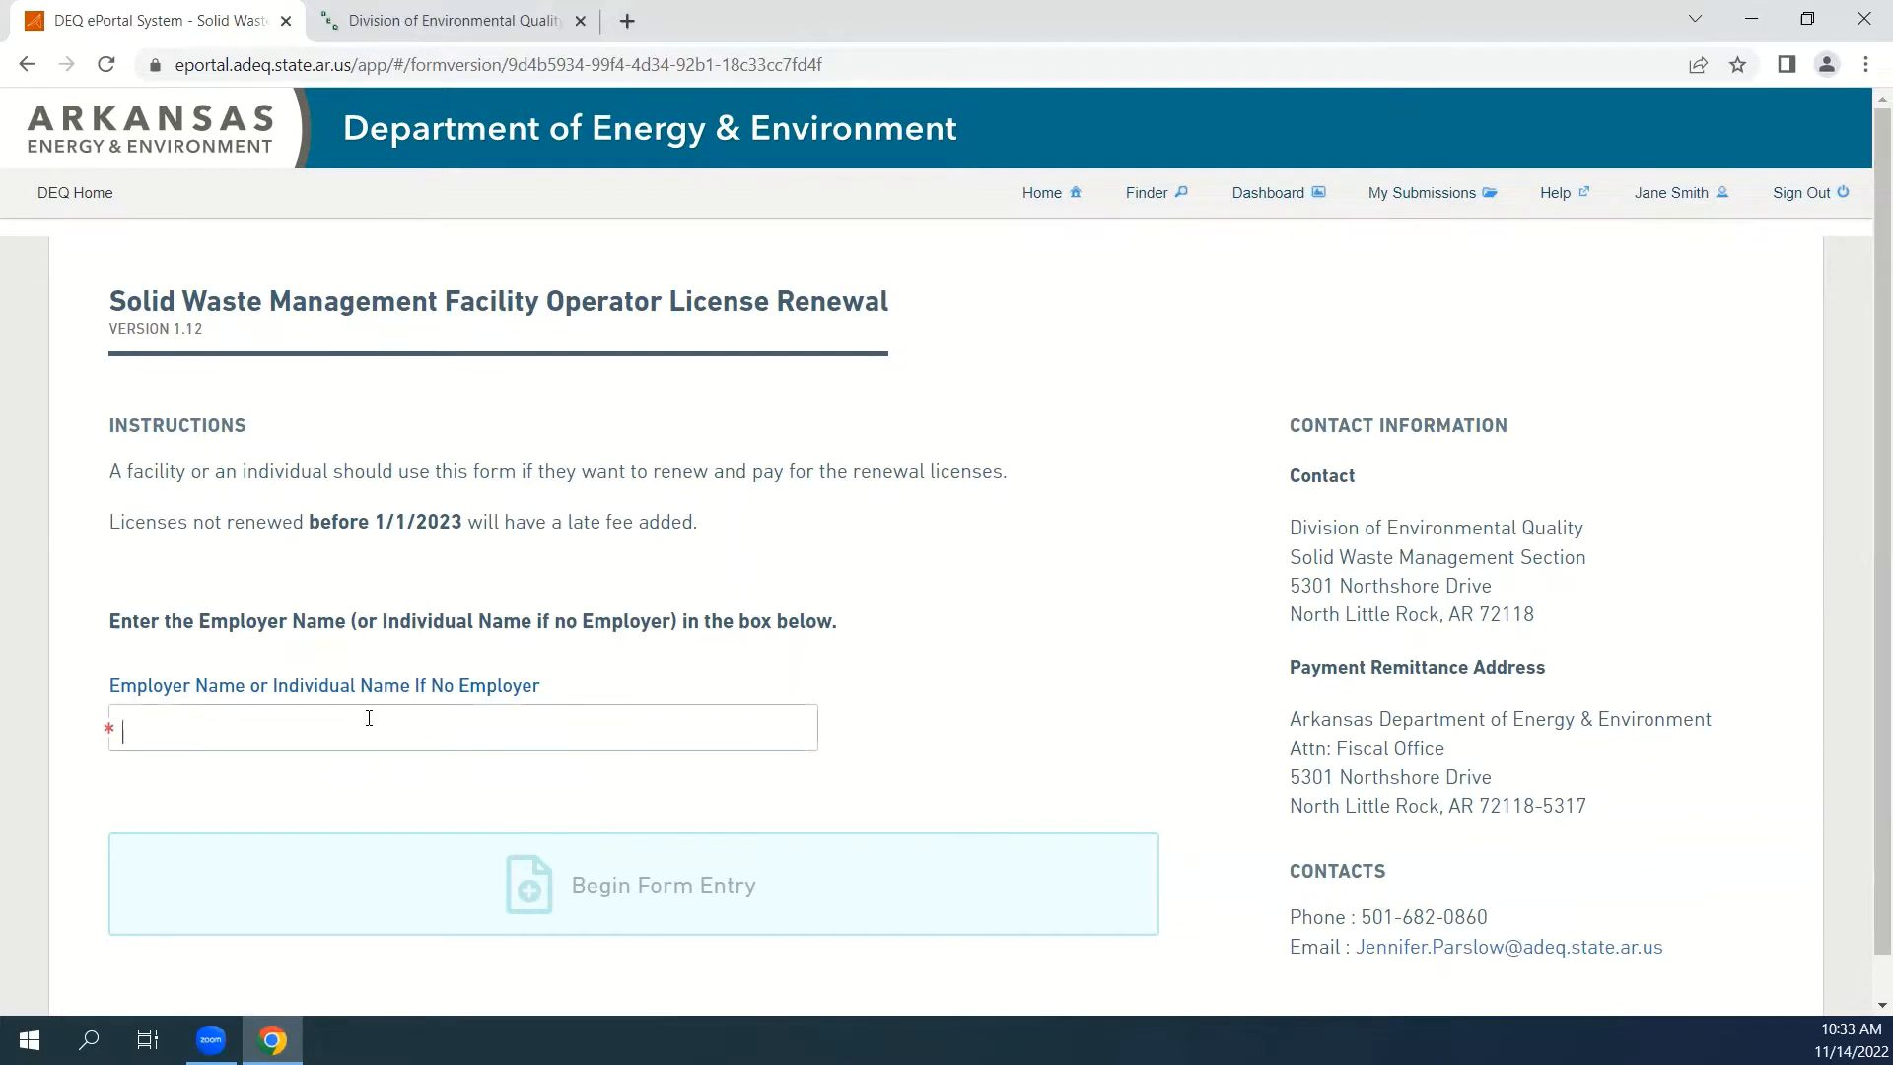
text(Cra)
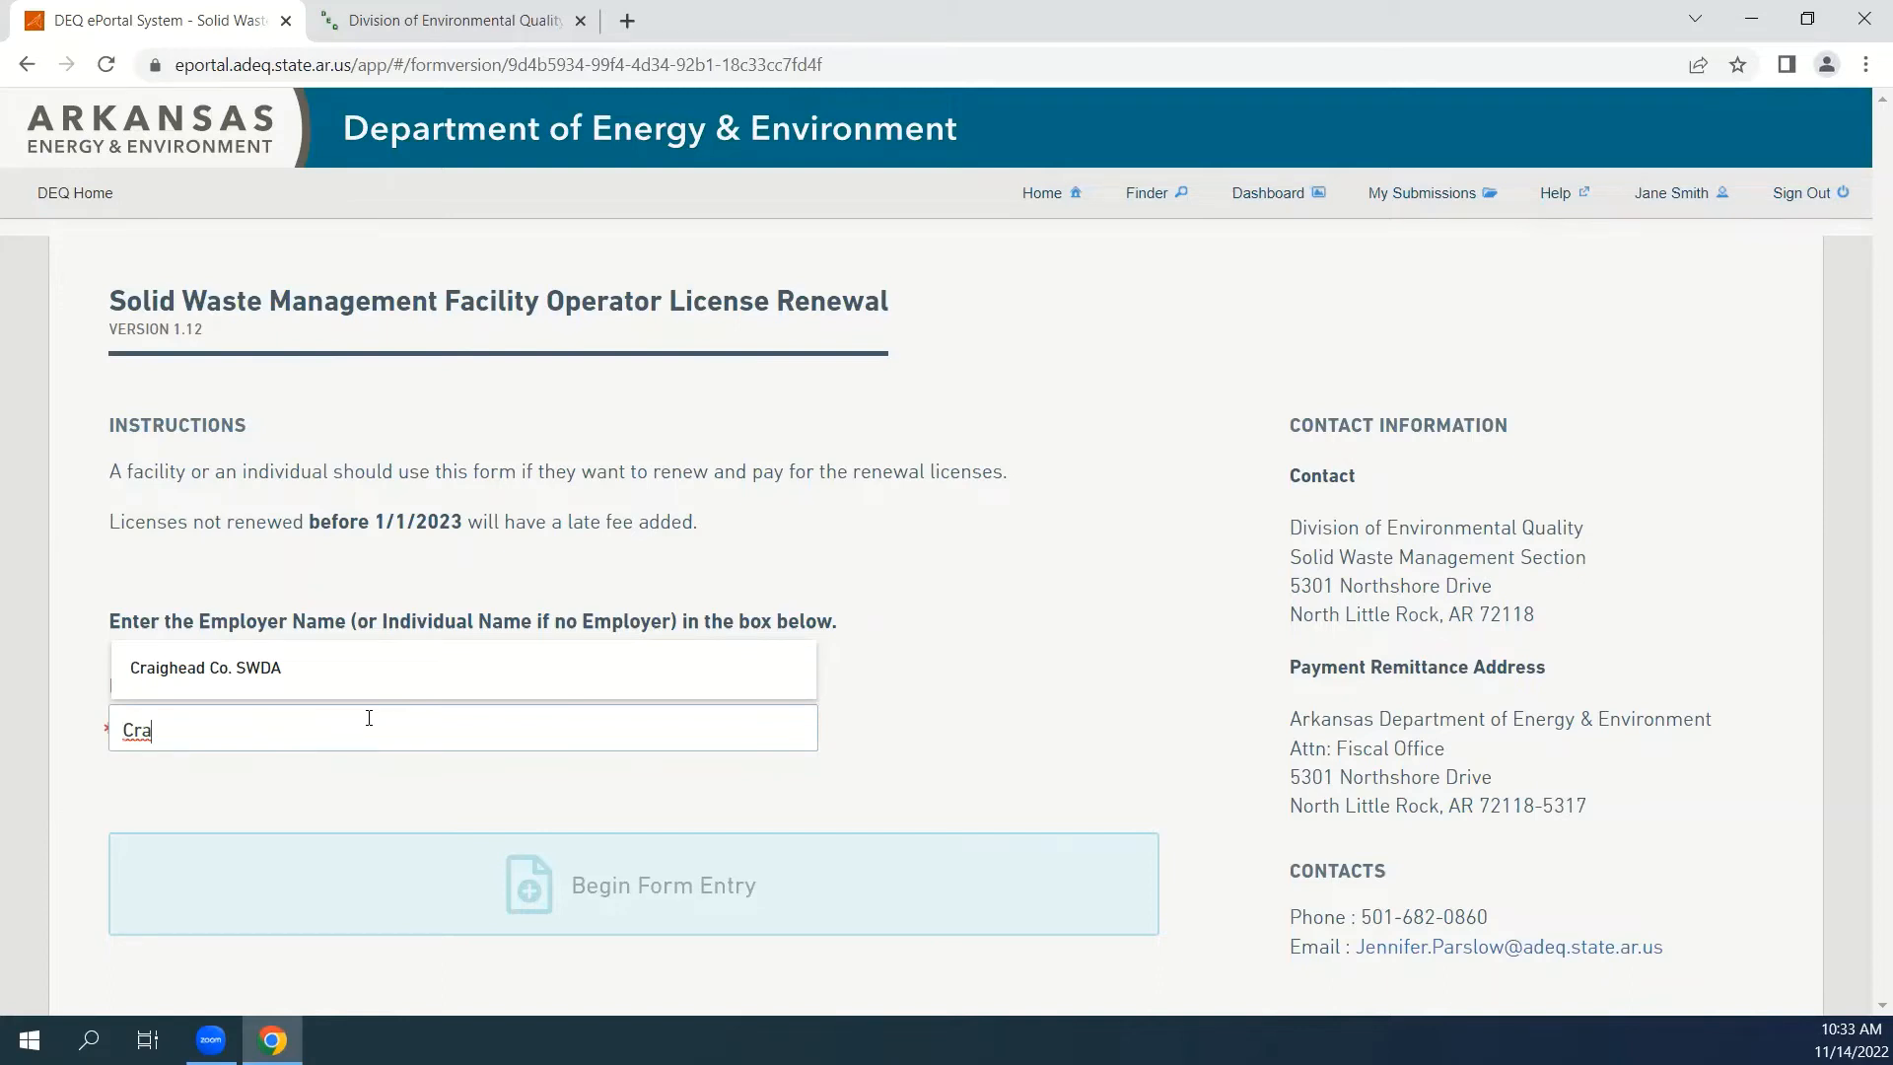
click(309, 681)
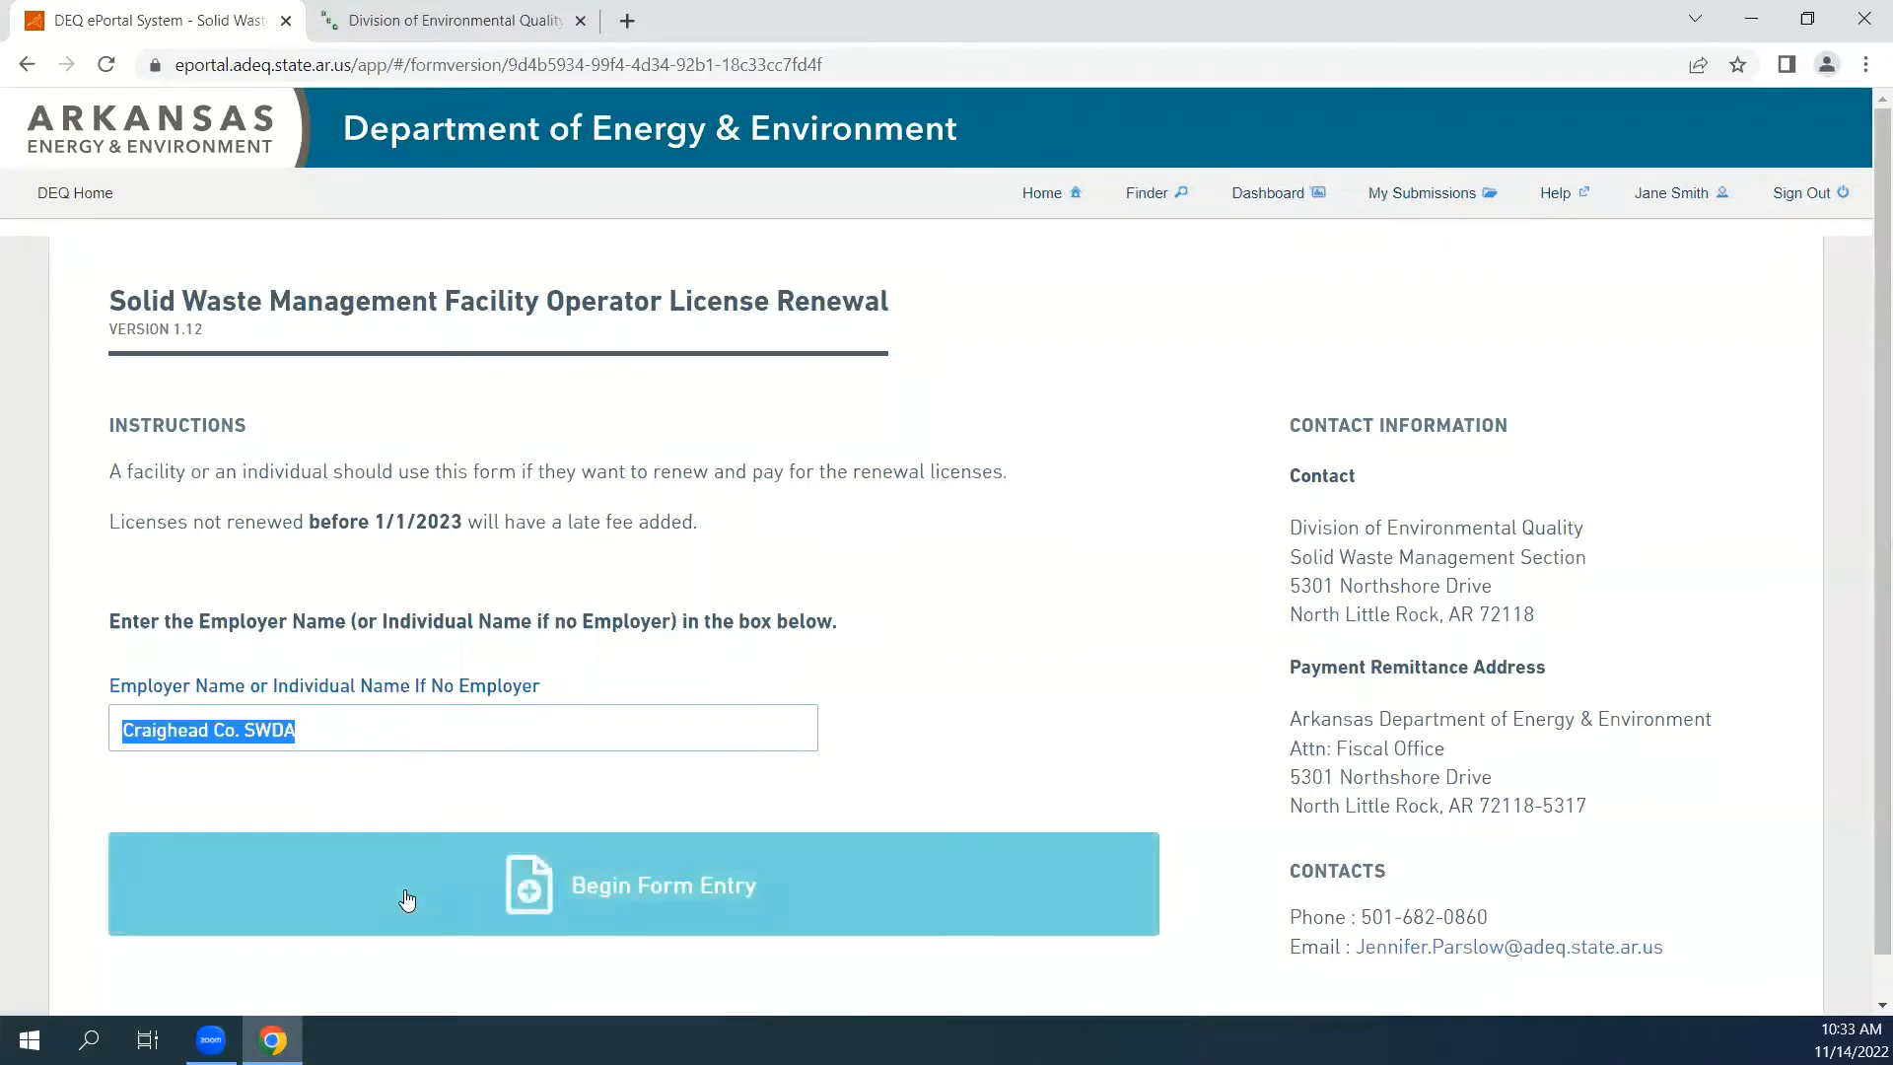
click(407, 899)
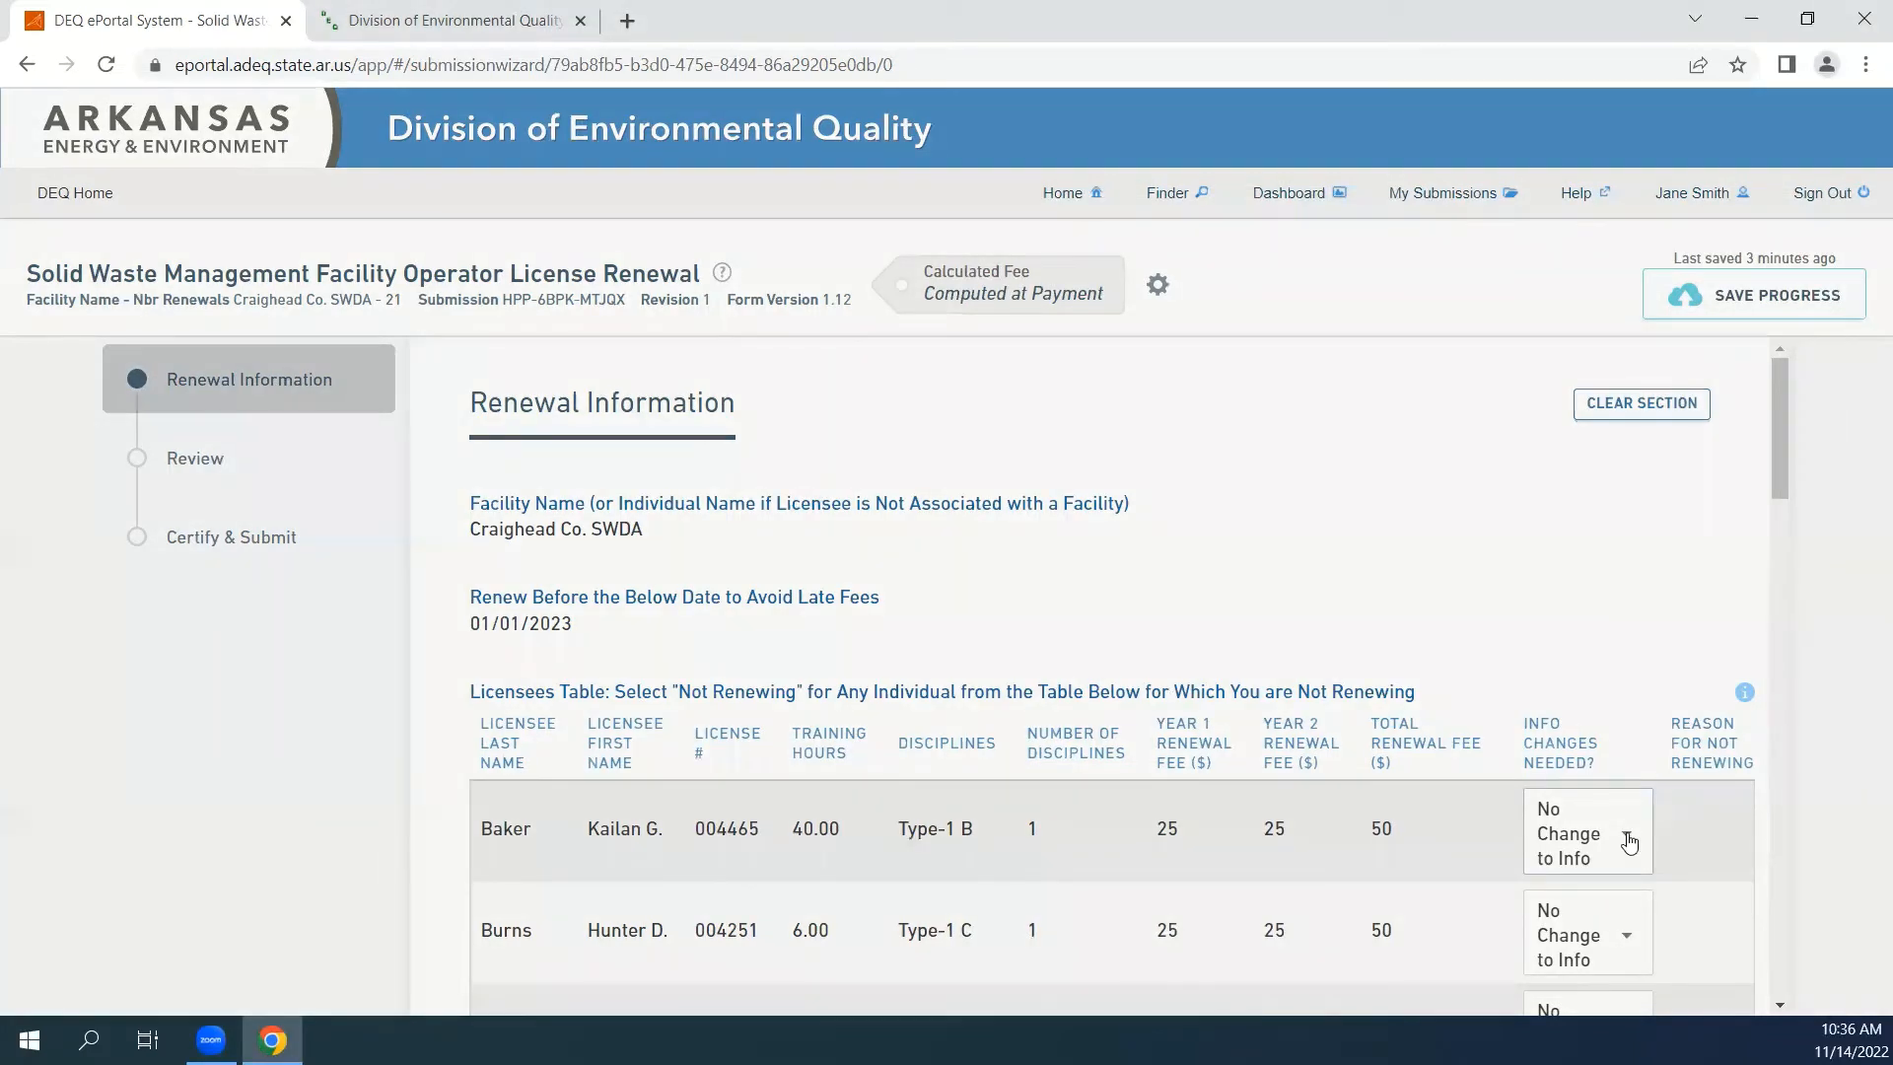
Set the first licensee in the table to Change Info and open the Licensee Information Updates section.
click(1629, 843)
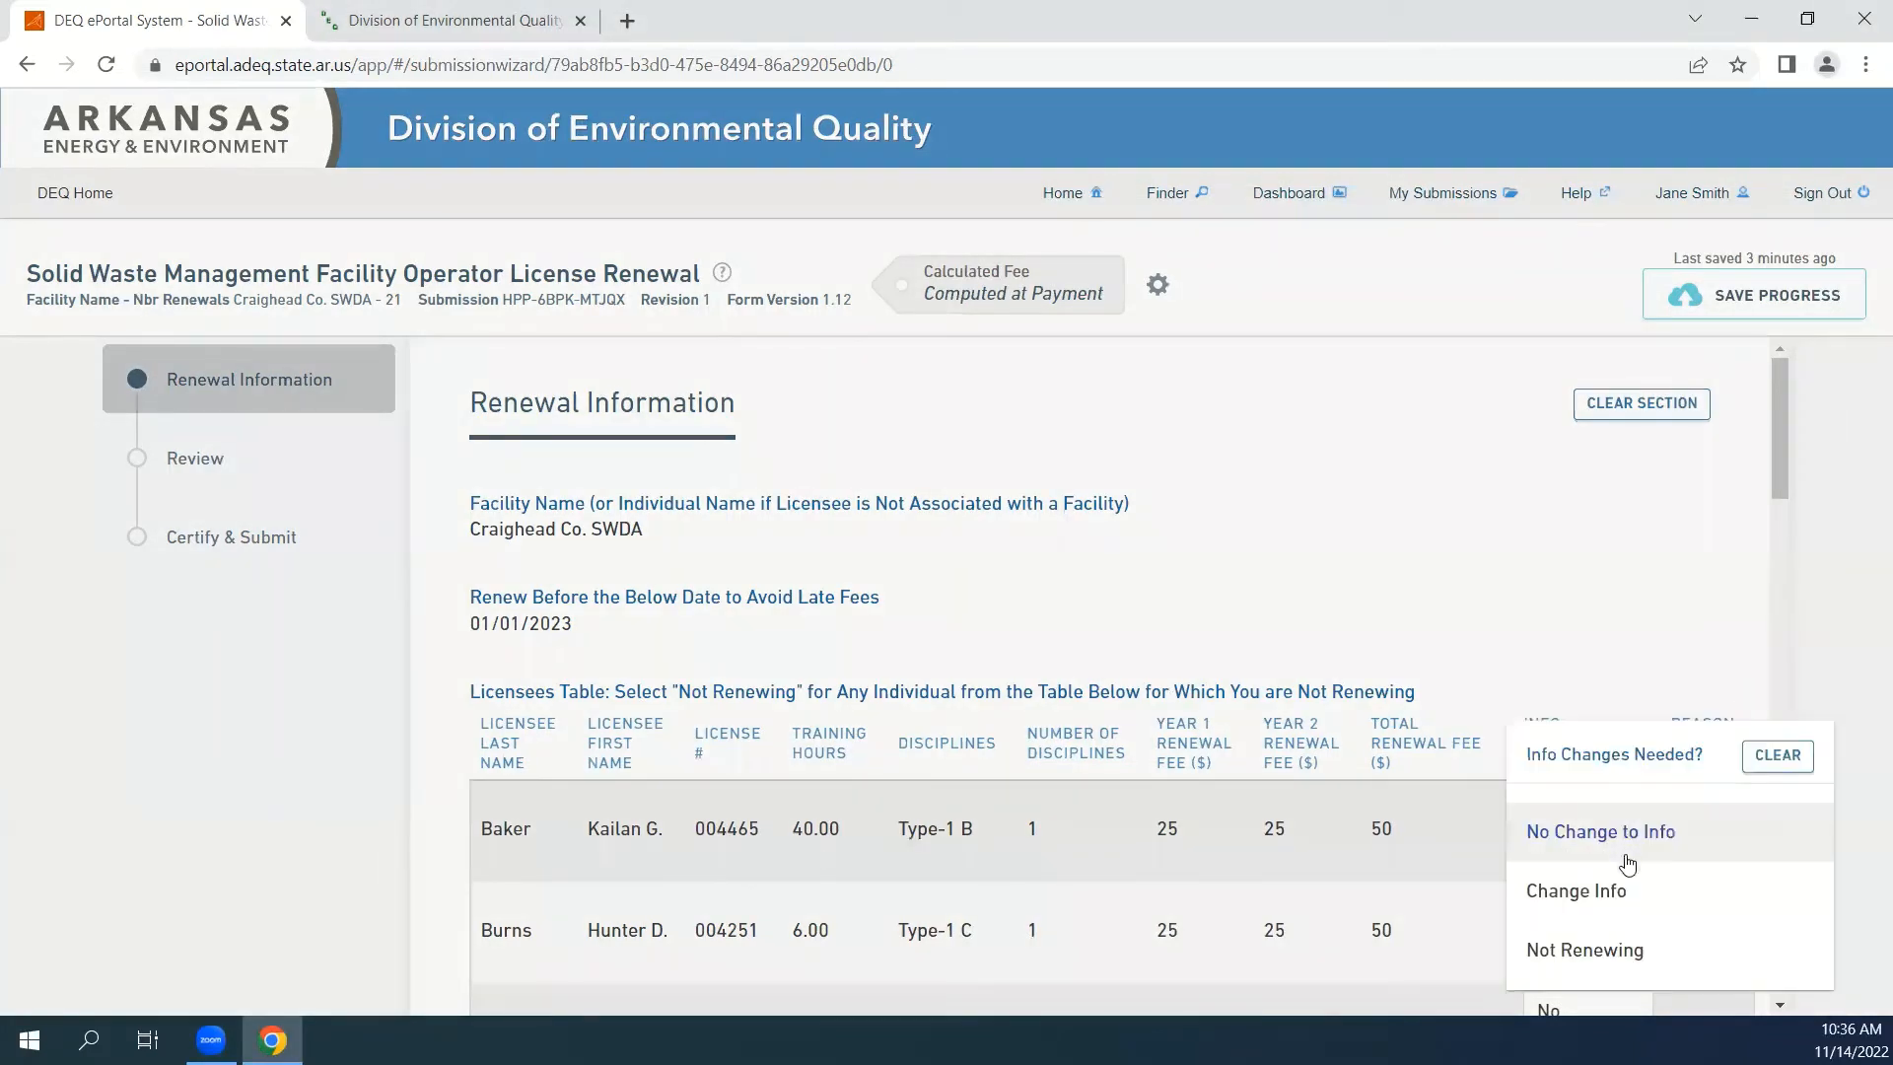
click(1565, 892)
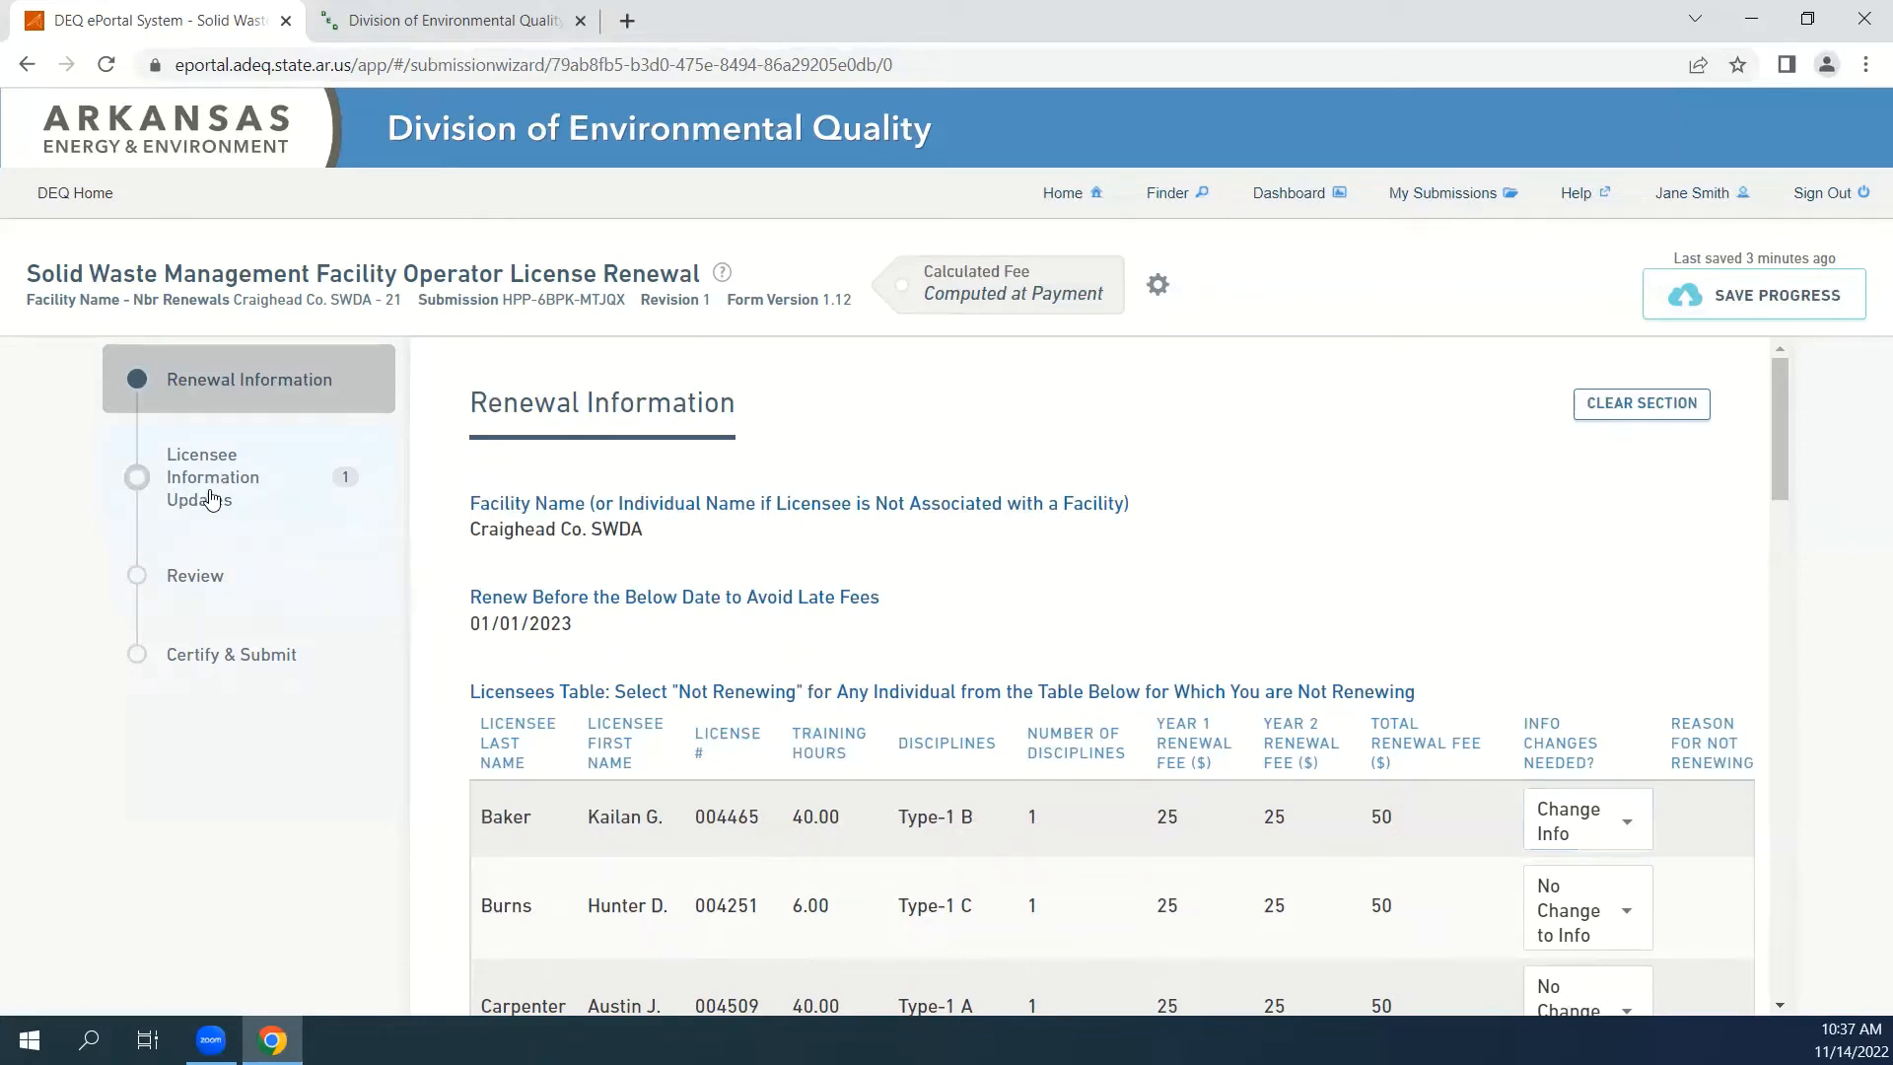
click(210, 494)
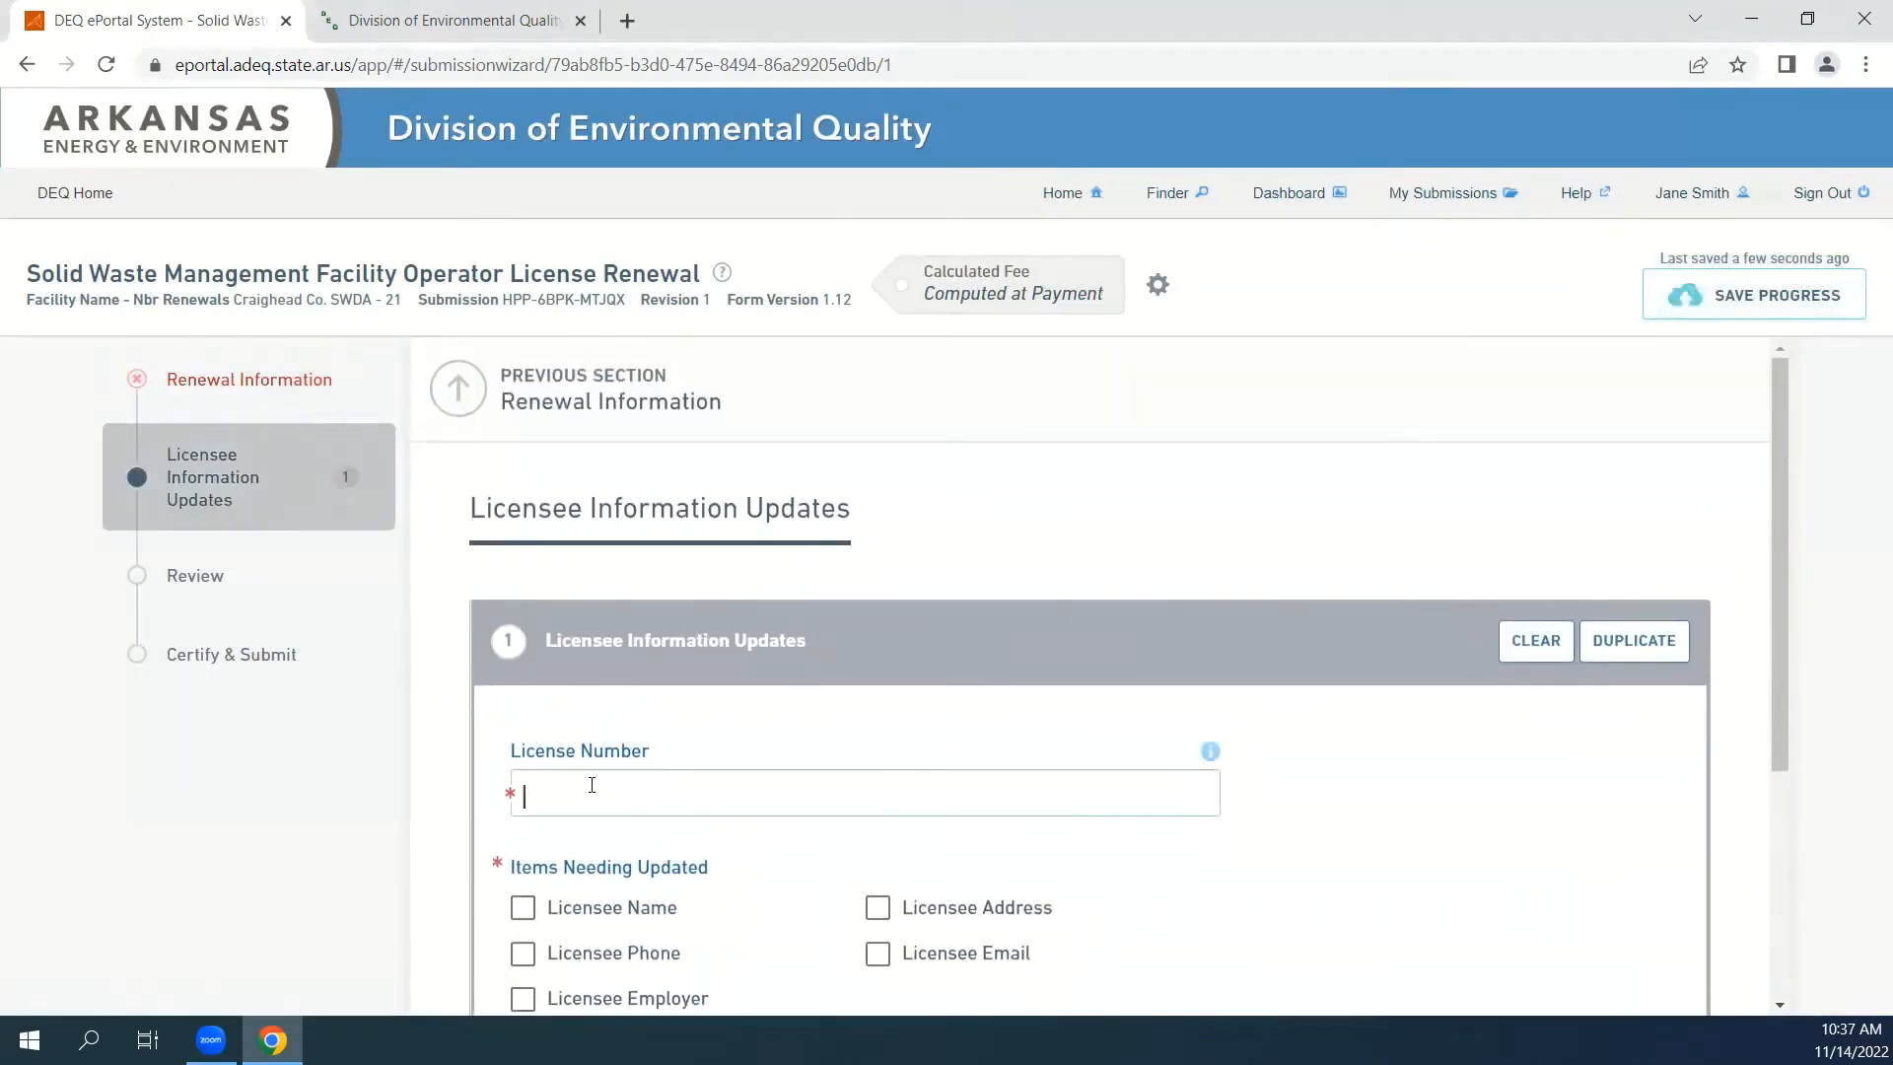
Mark Licensee Name as the item needing update in the first licensee information update entry.
scroll(680, 669, down, 2)
click(596, 542)
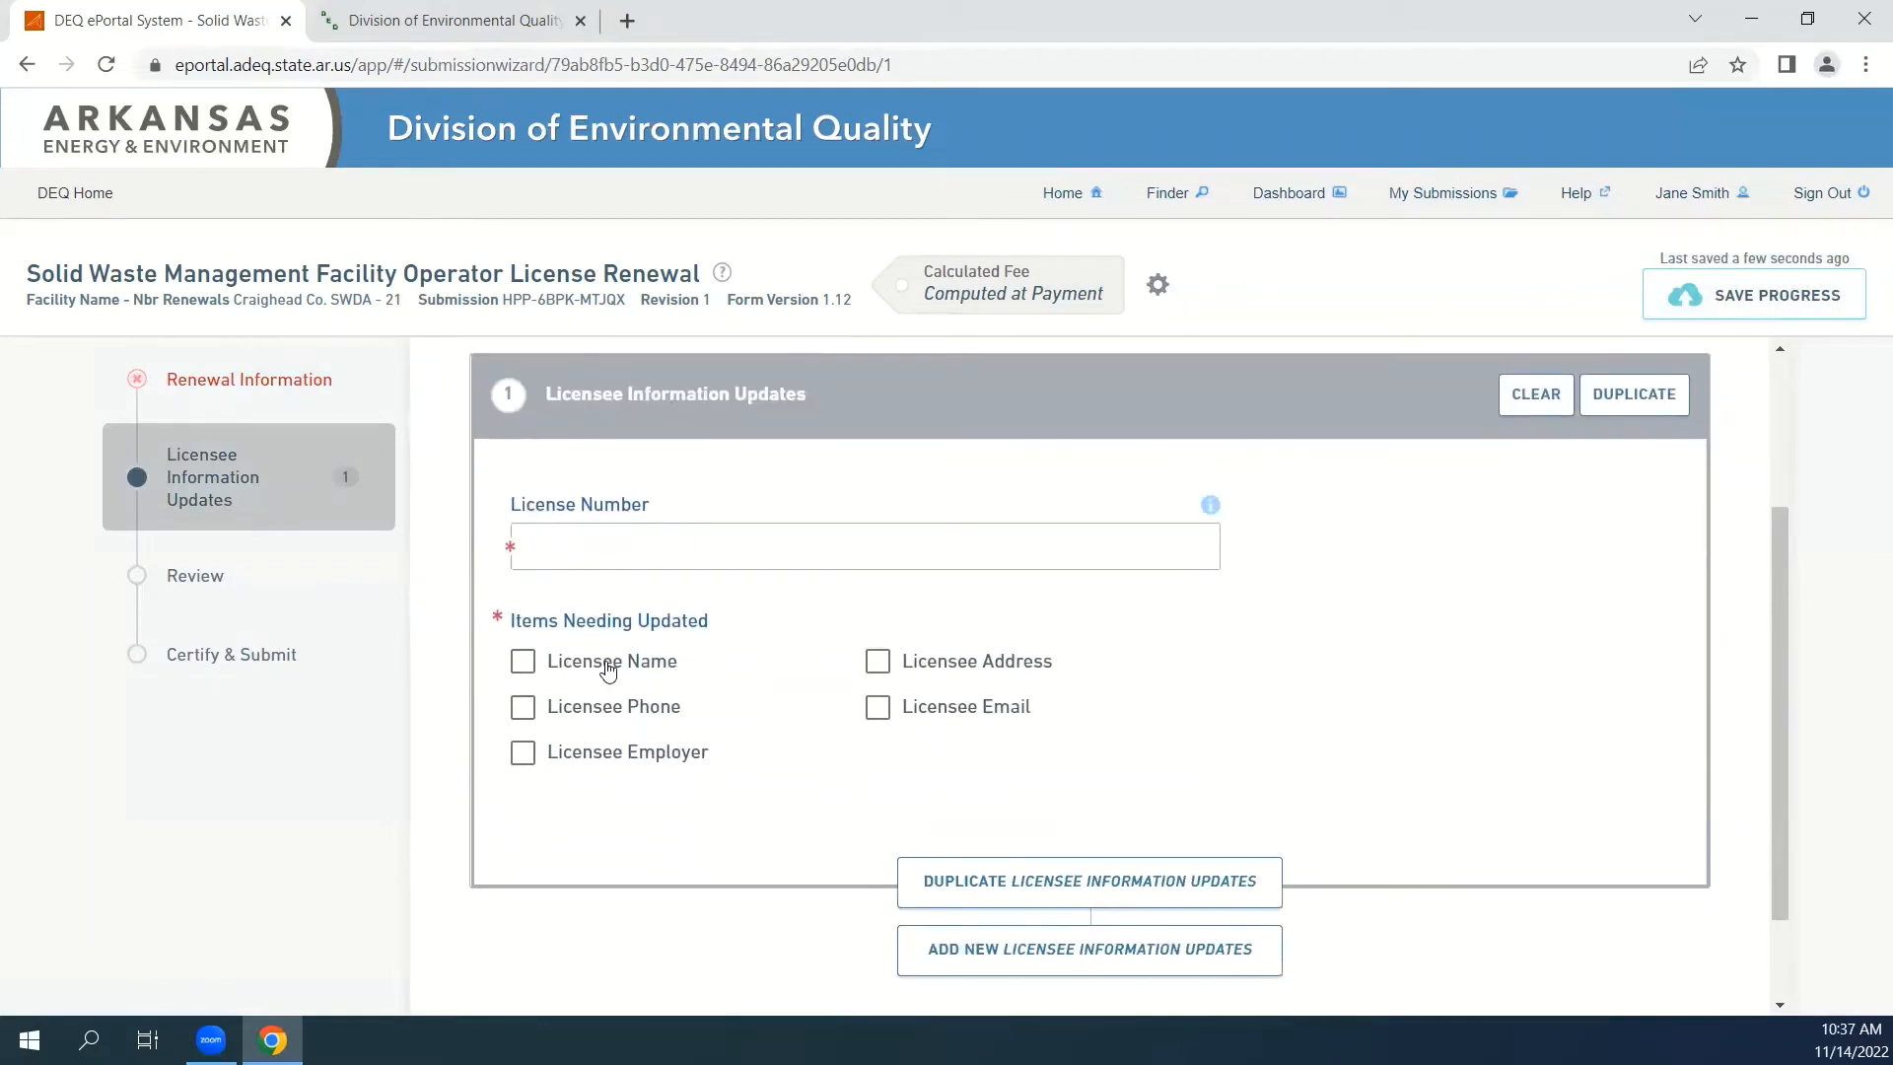
click(526, 676)
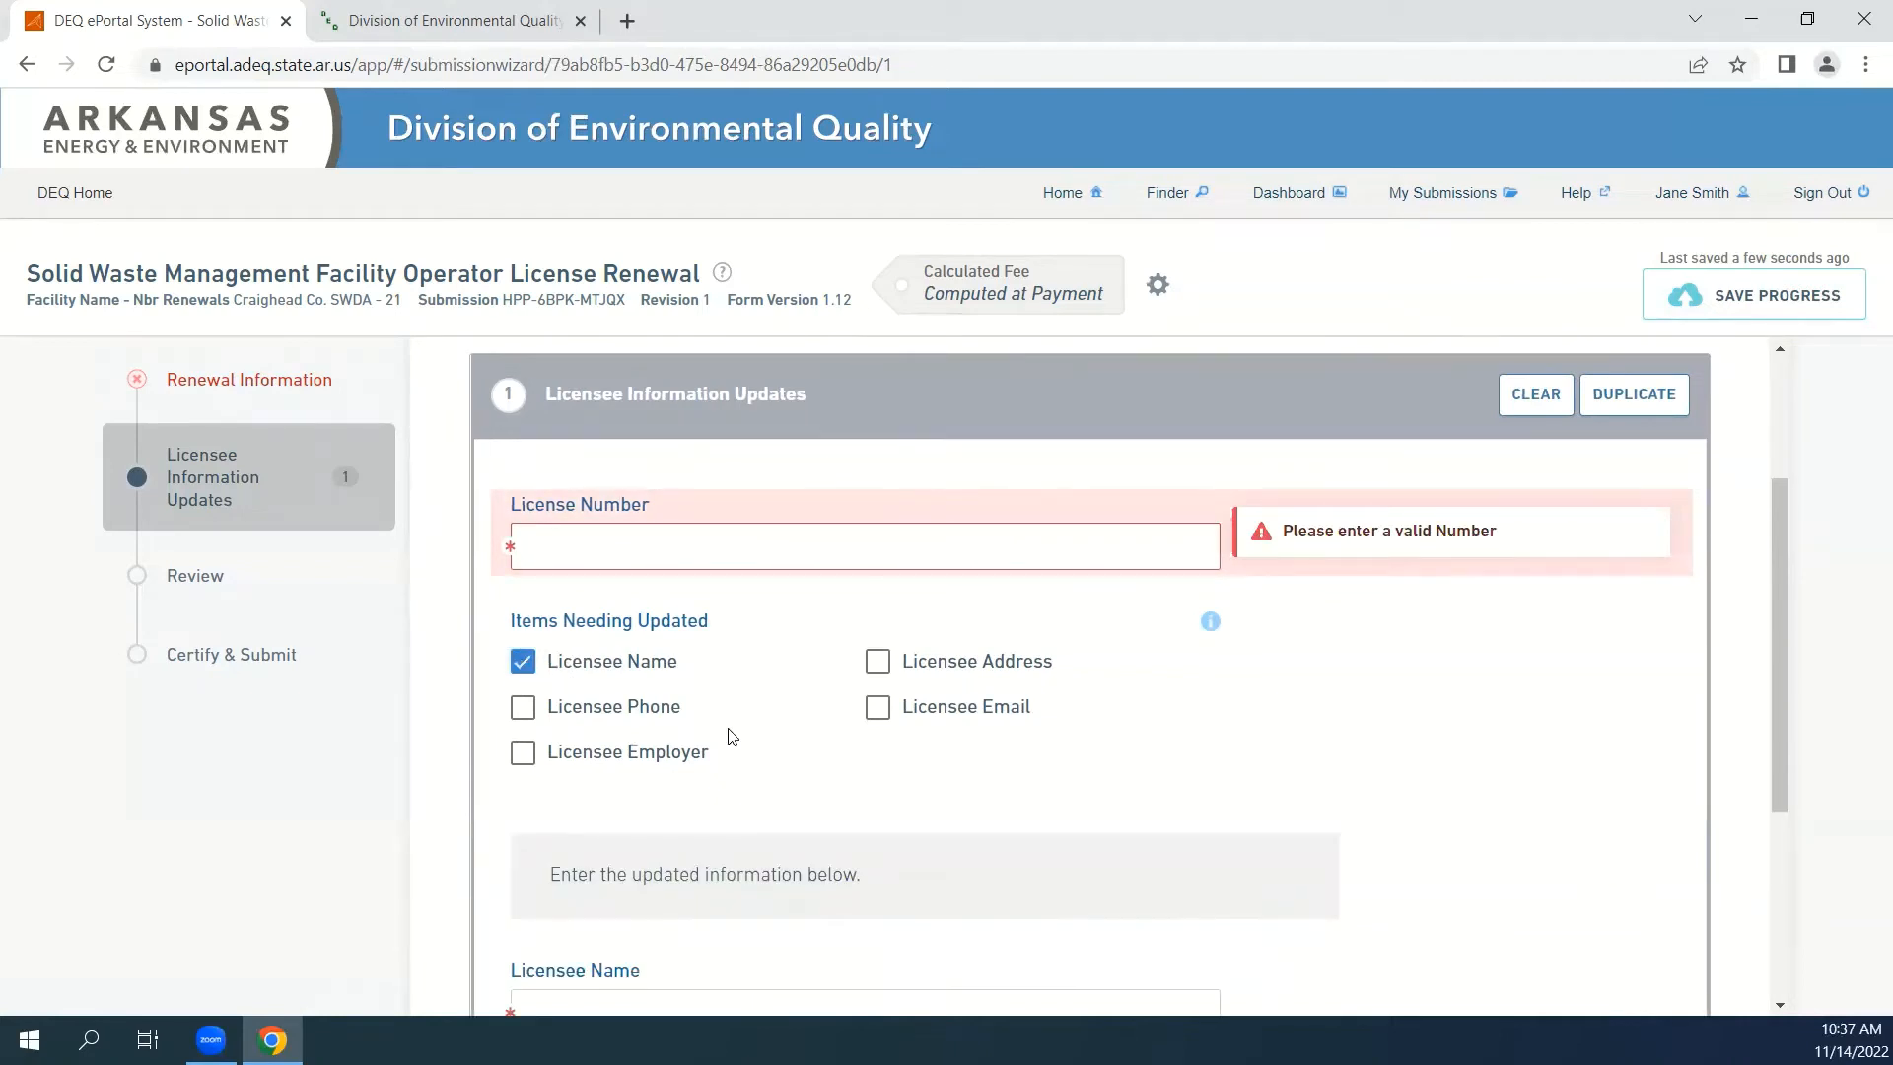
scroll(732, 737, down, 4)
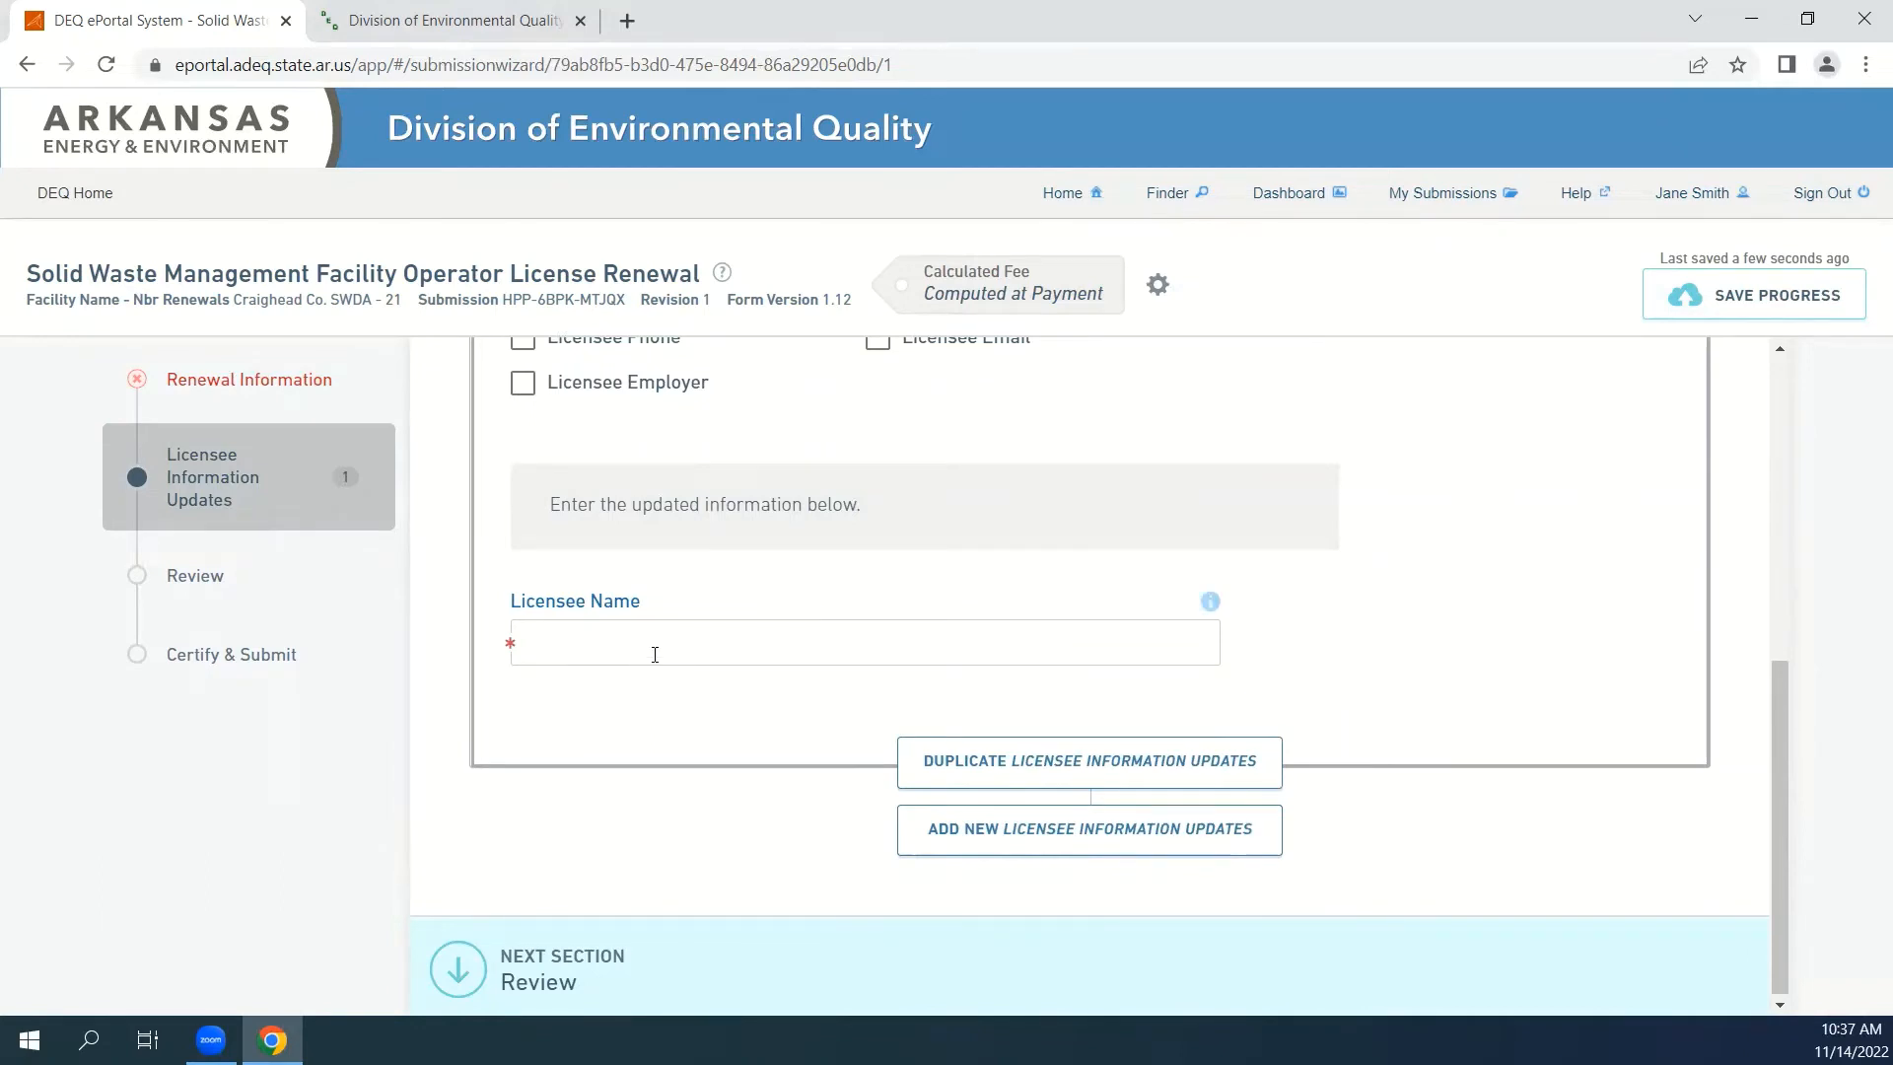
In Renewal Information, set the second licensee in the table to Not Renewing with the reason No Longer Employed.
click(216, 393)
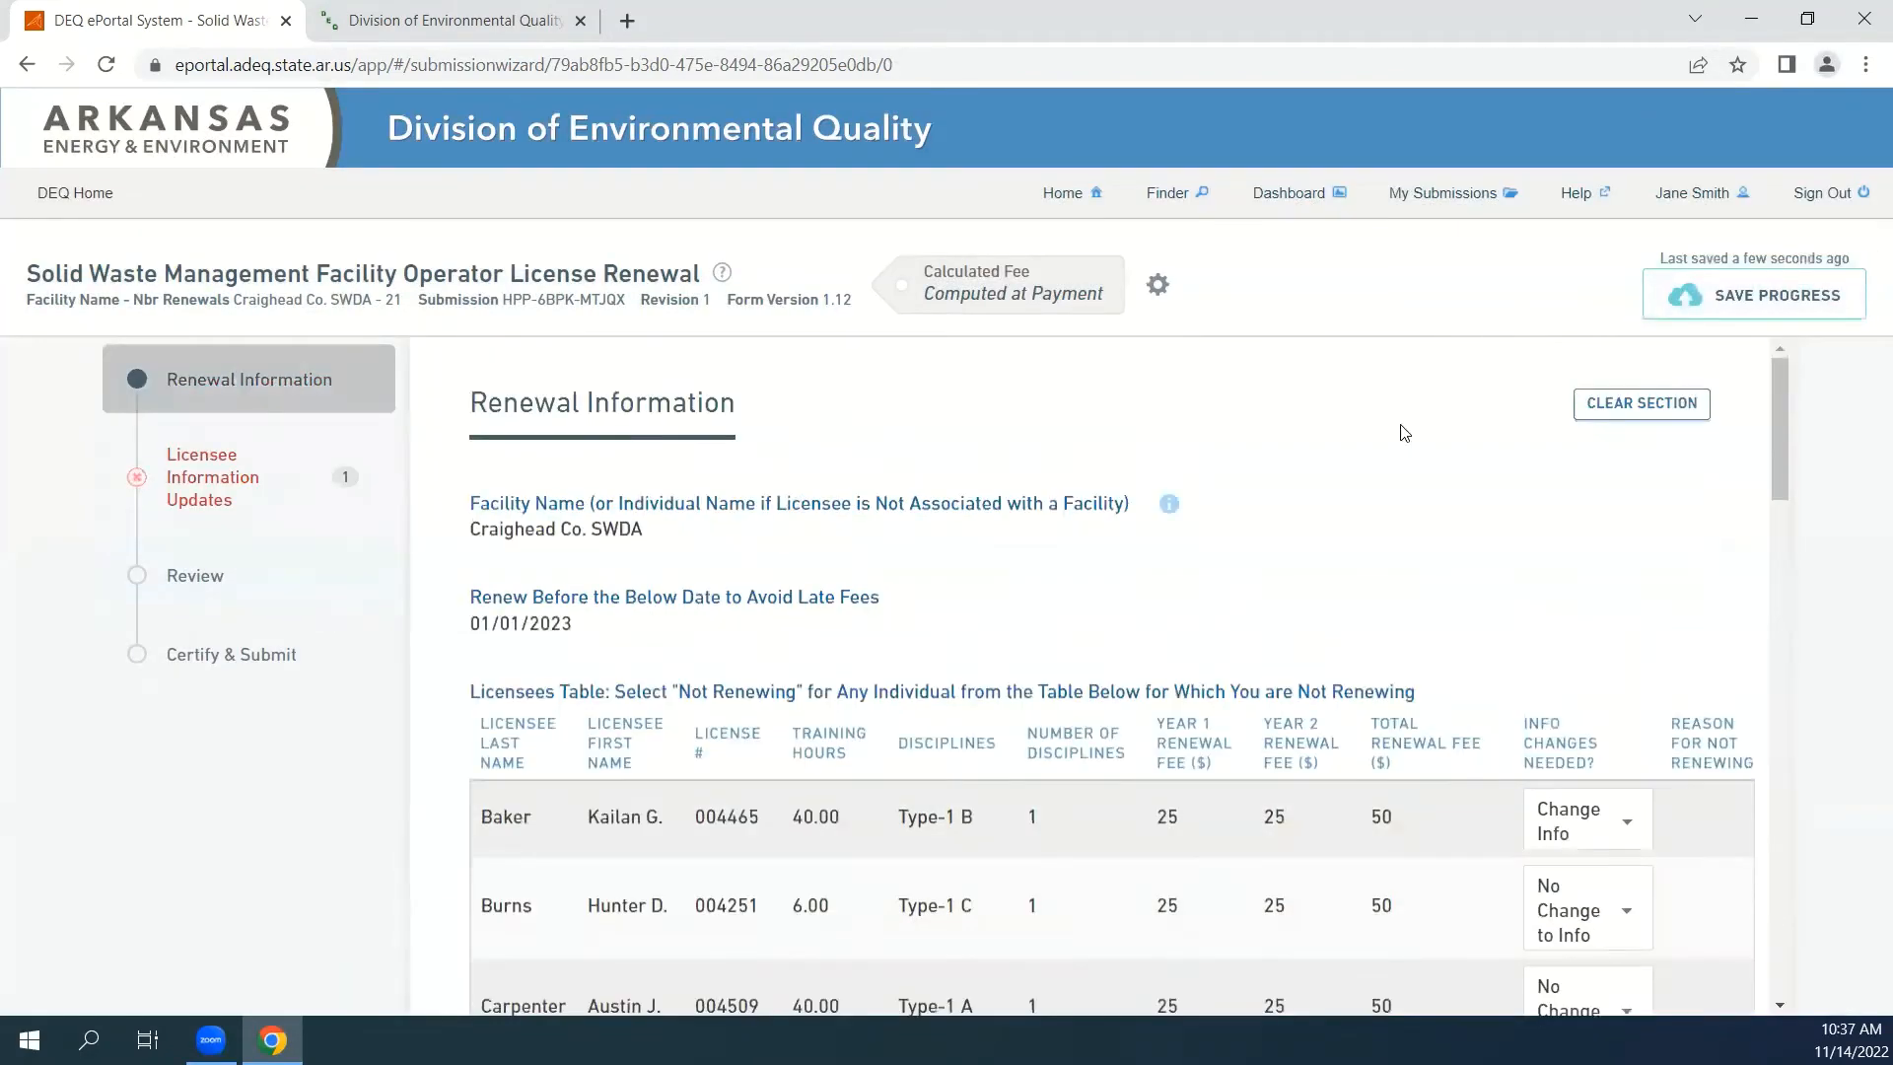
scroll(1339, 476, down, 1)
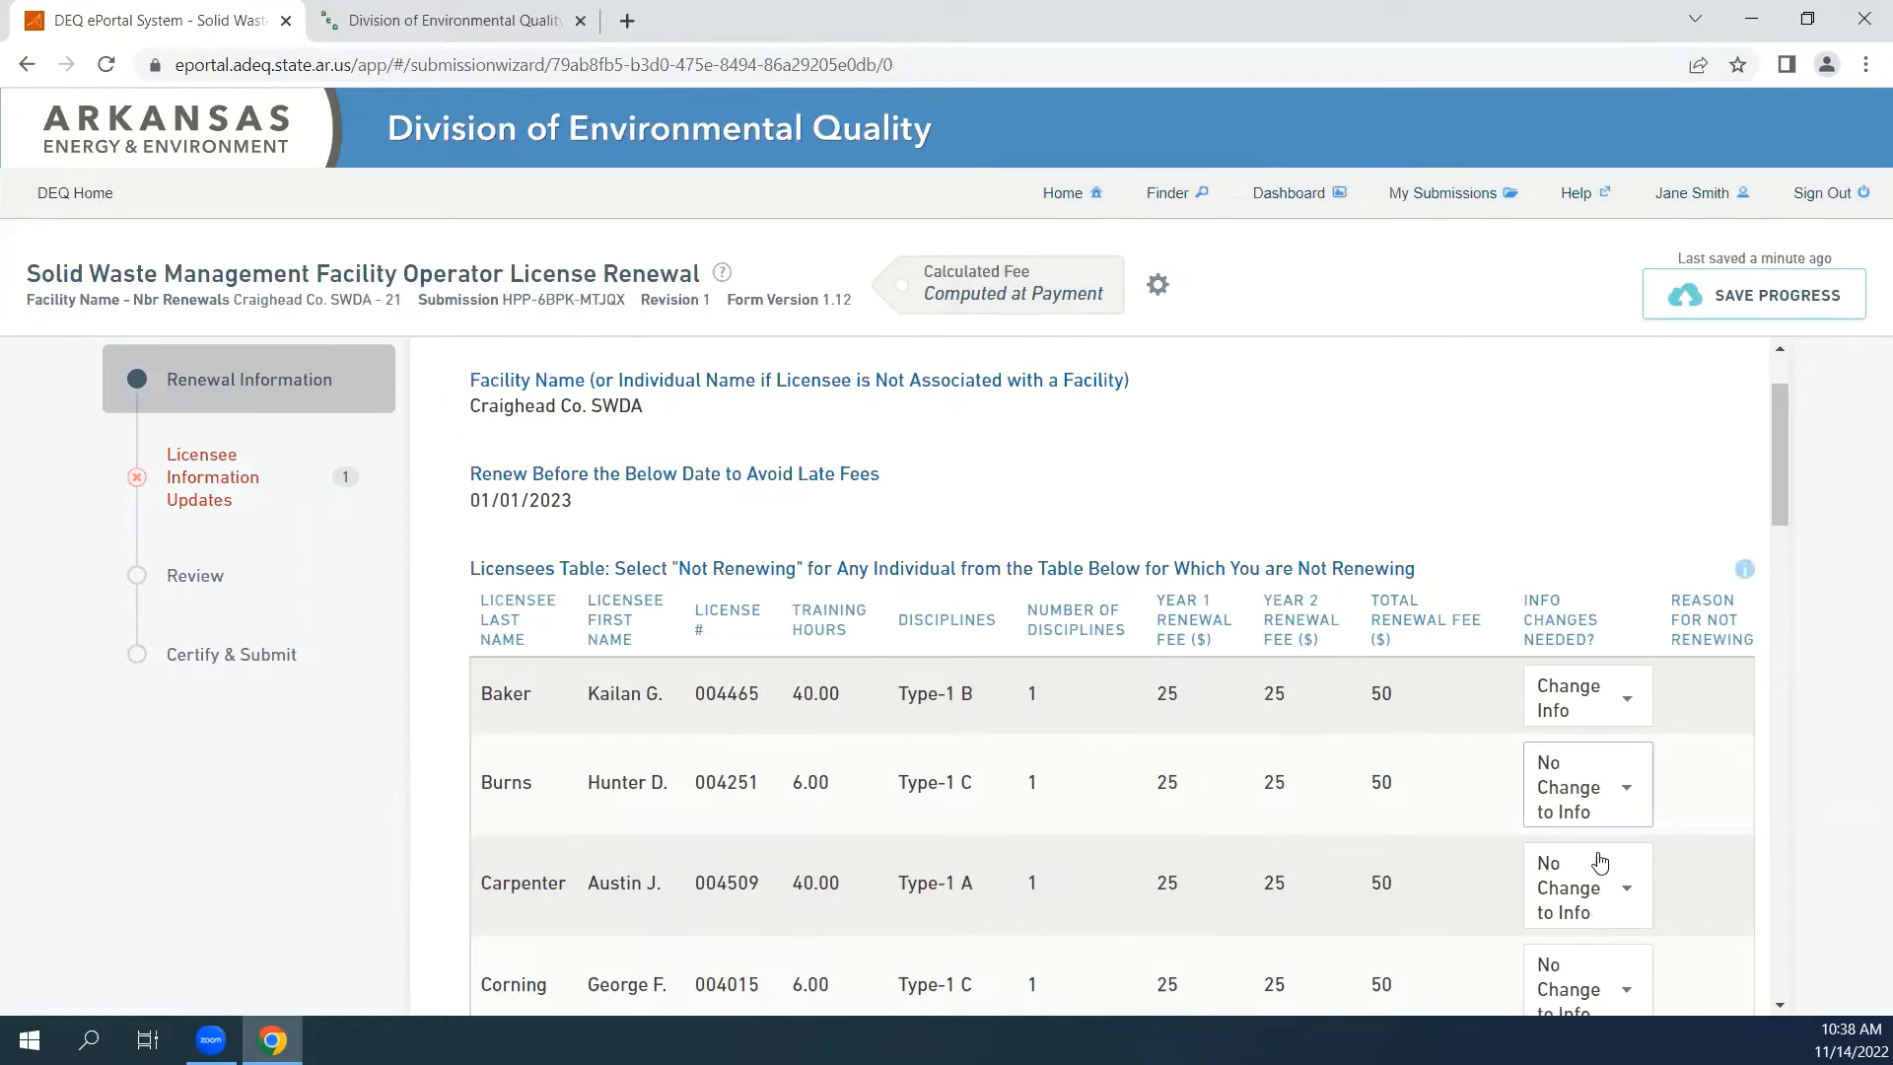
click(1615, 815)
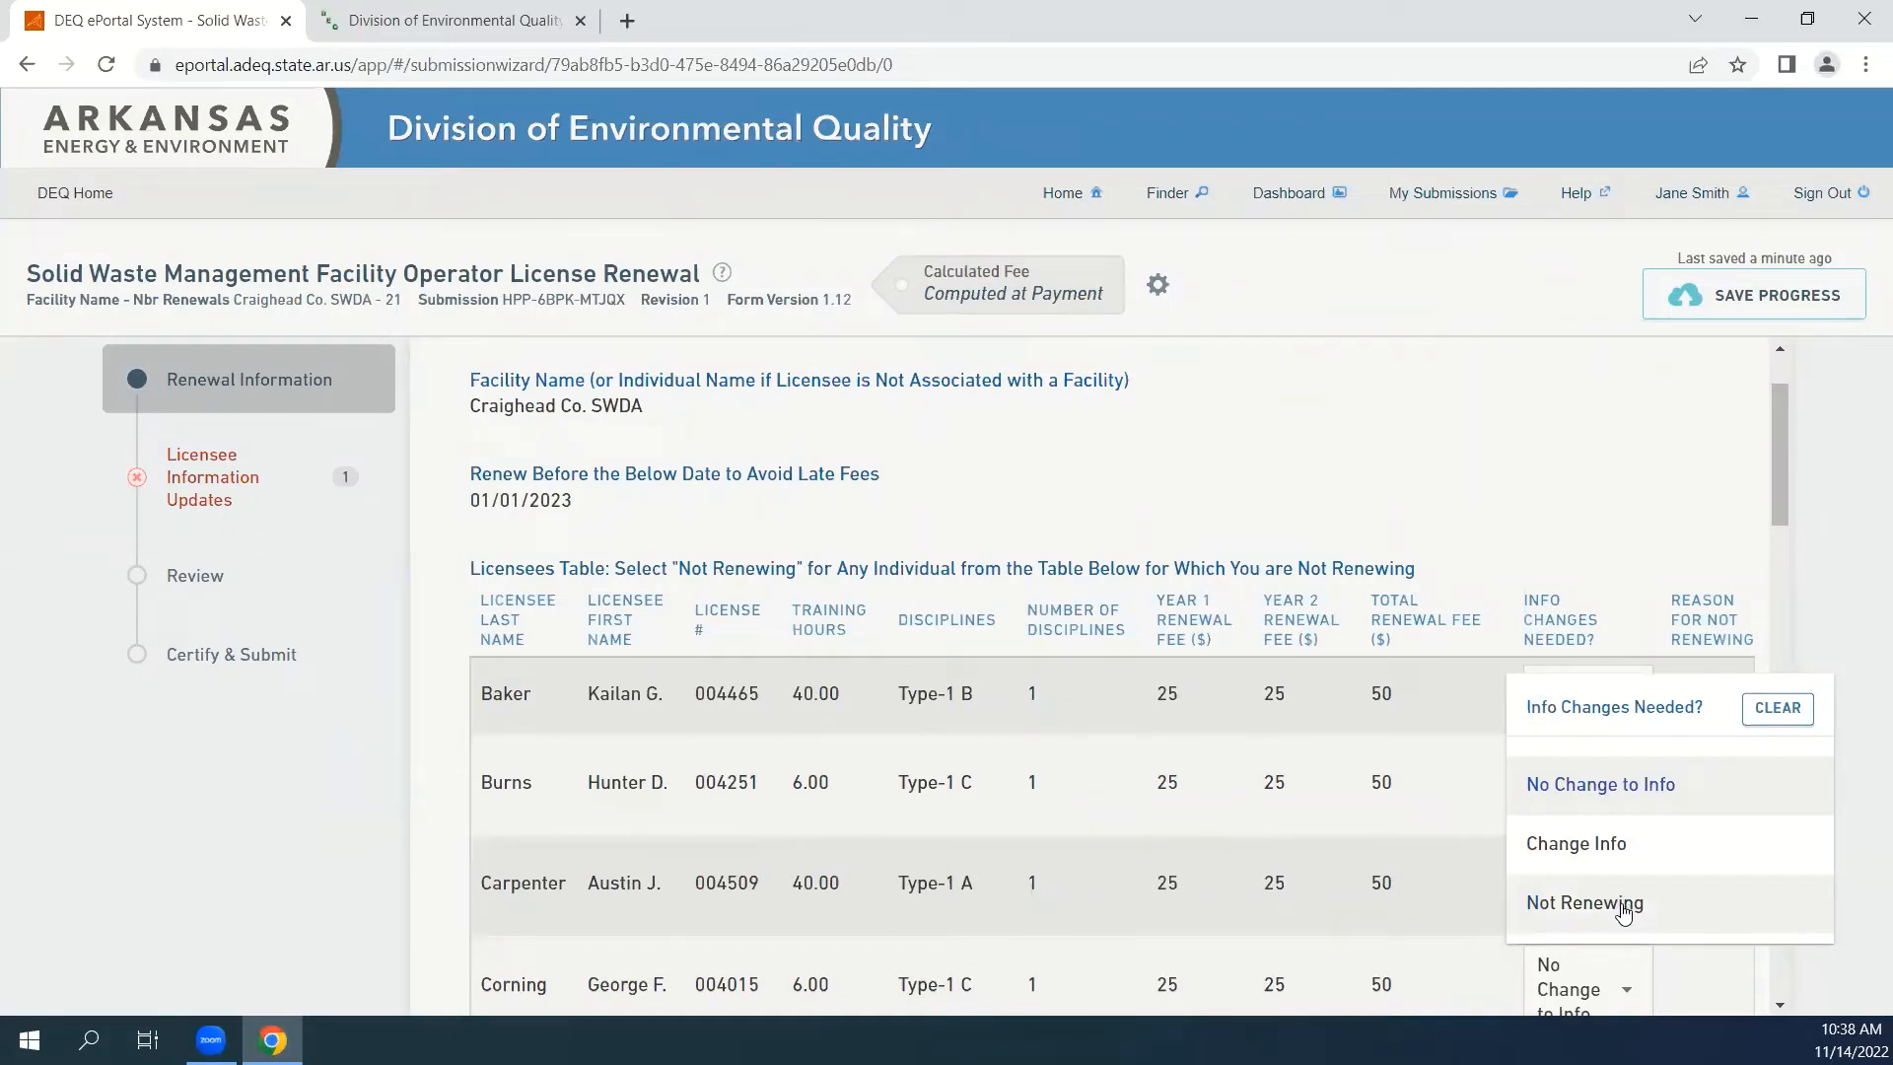
click(1622, 905)
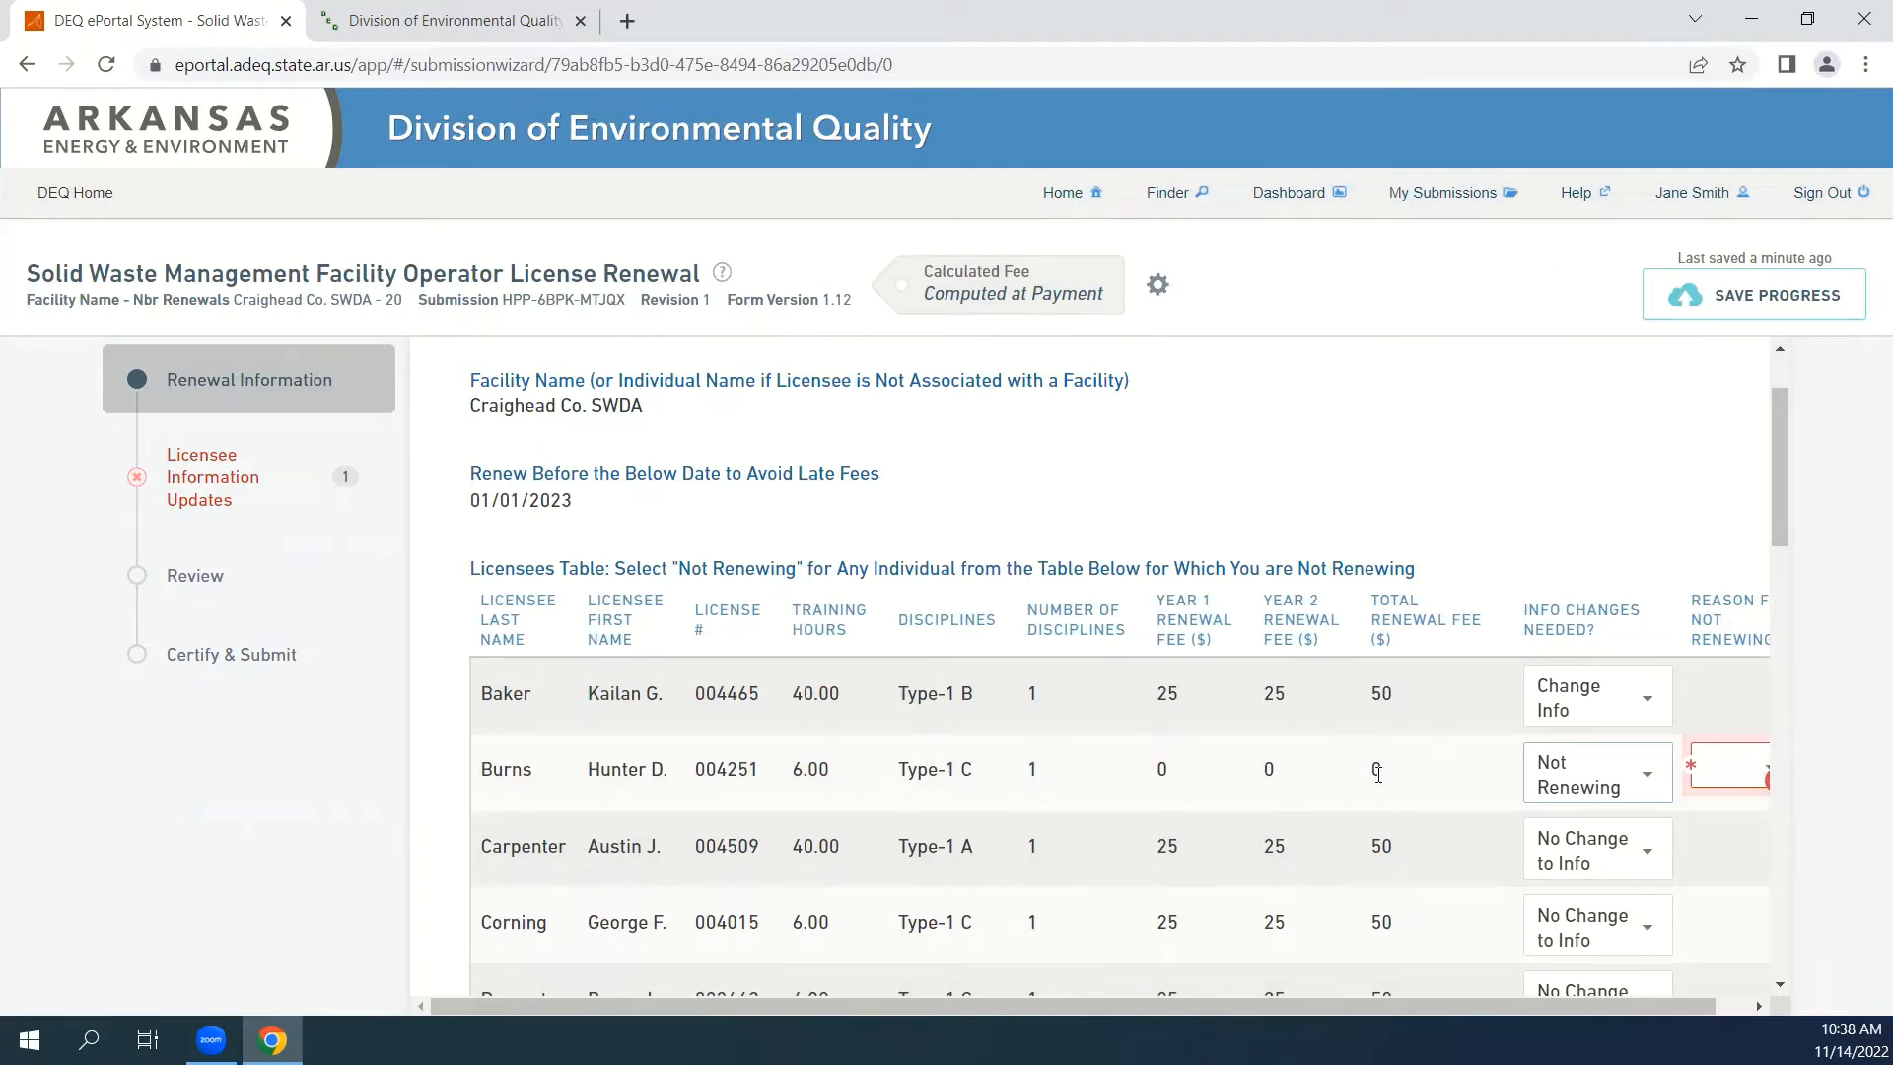
click(1760, 1005)
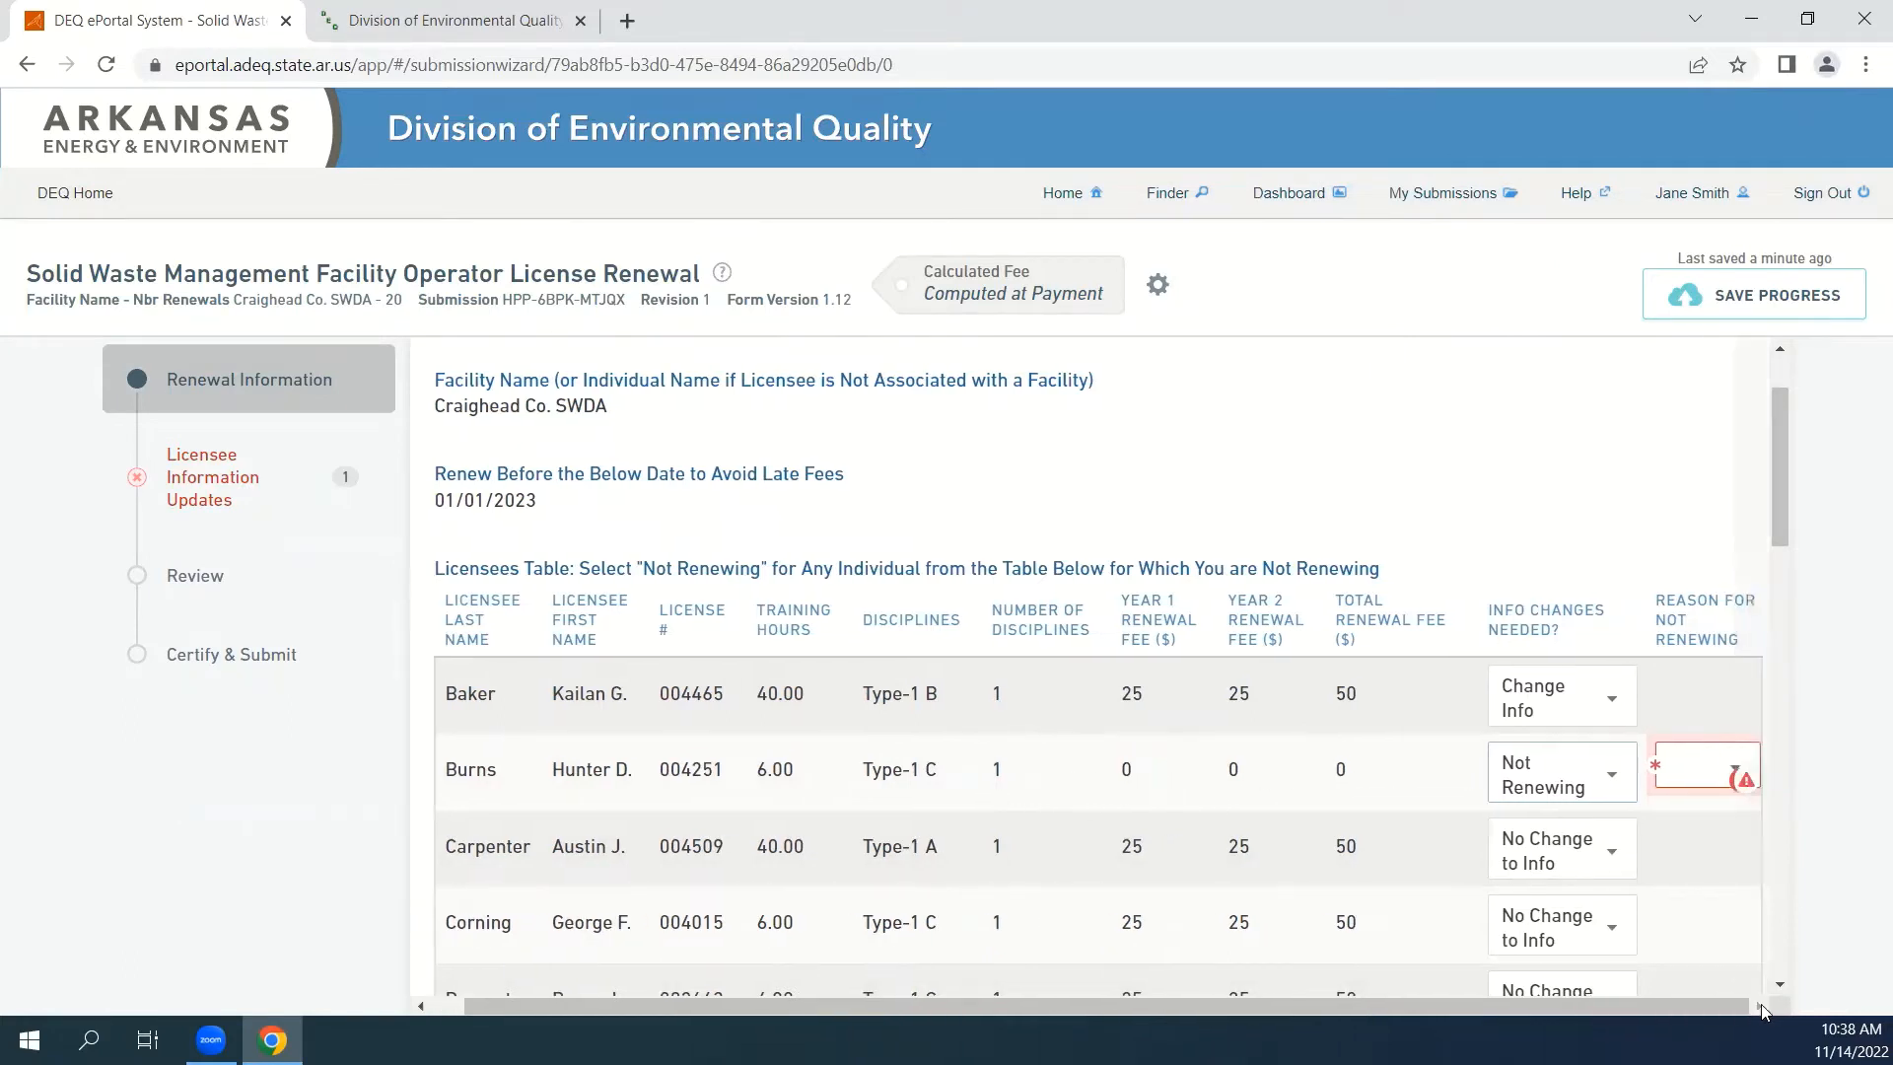
click(1705, 770)
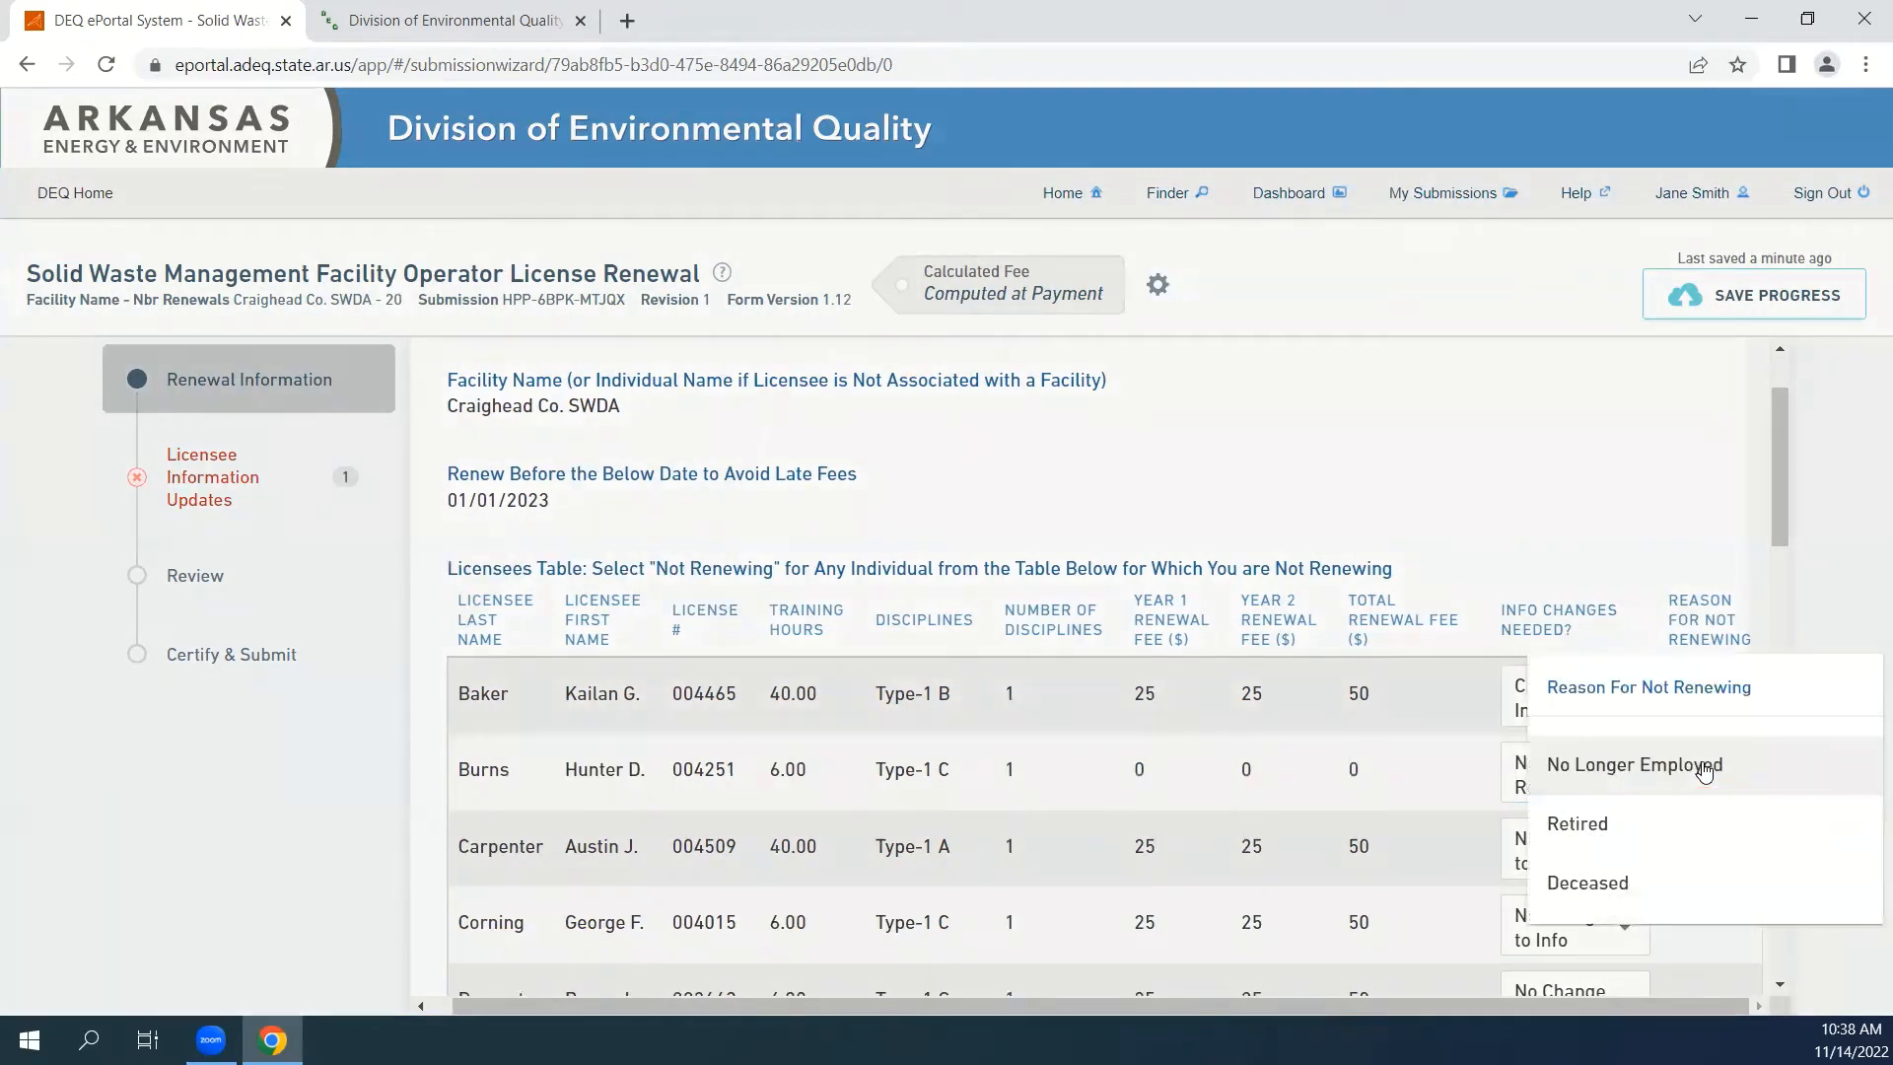
click(1770, 768)
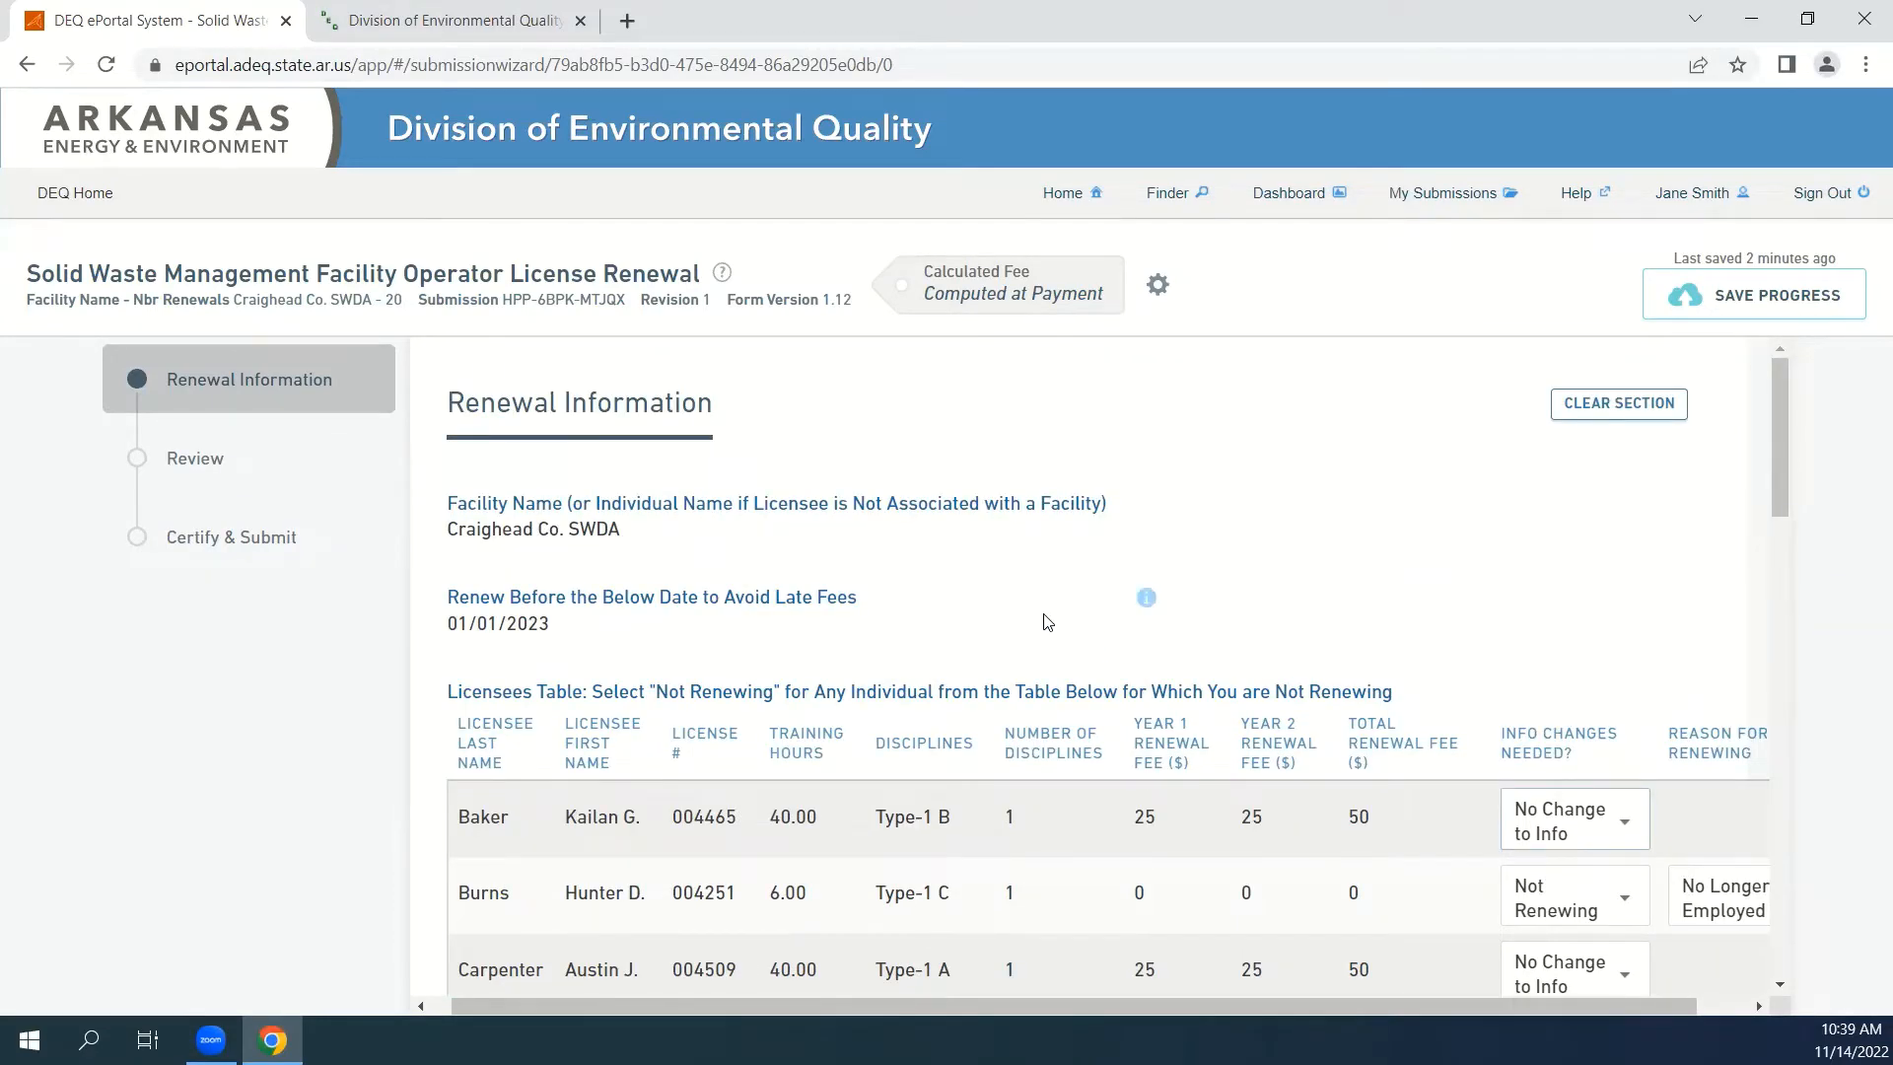
Select Online Payment as the method of payment below the licensees table.
scroll(1045, 618, down, 1)
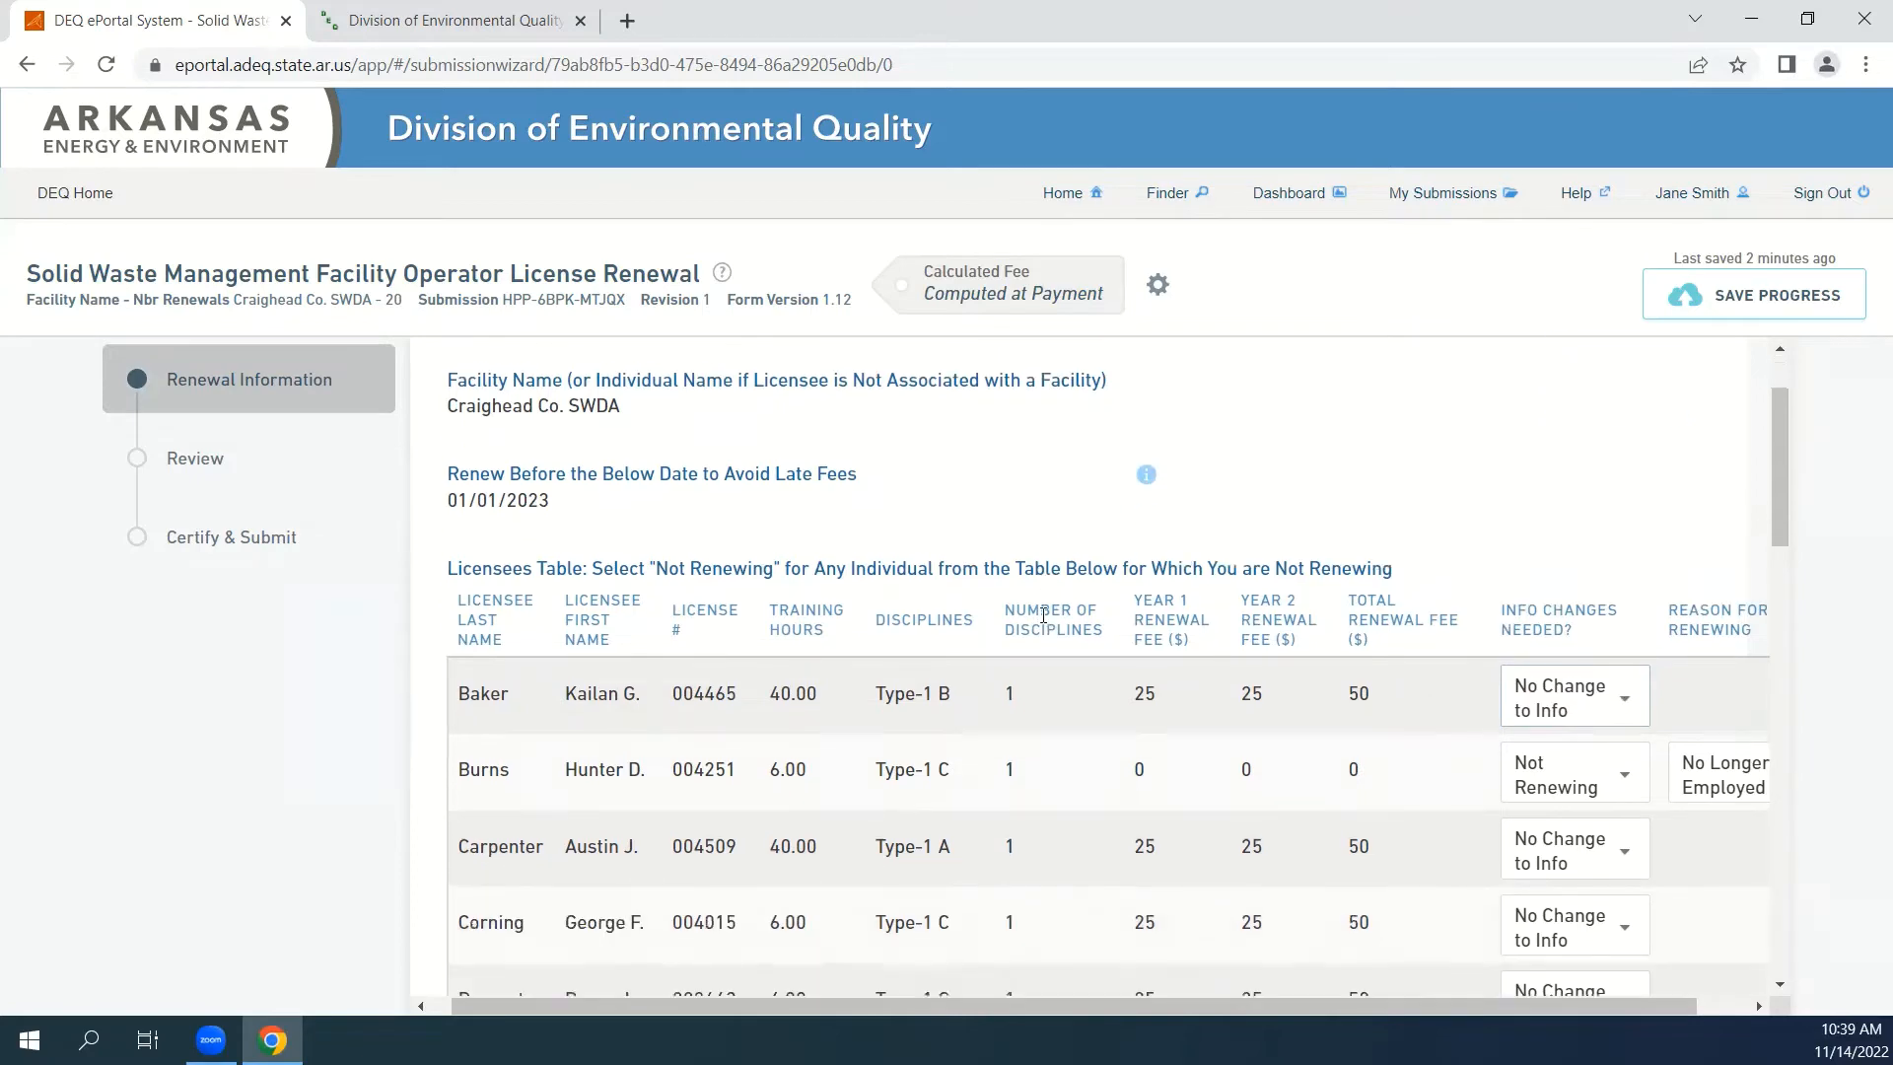
scroll(1045, 616, down, 4)
scroll(1043, 623, down, 12)
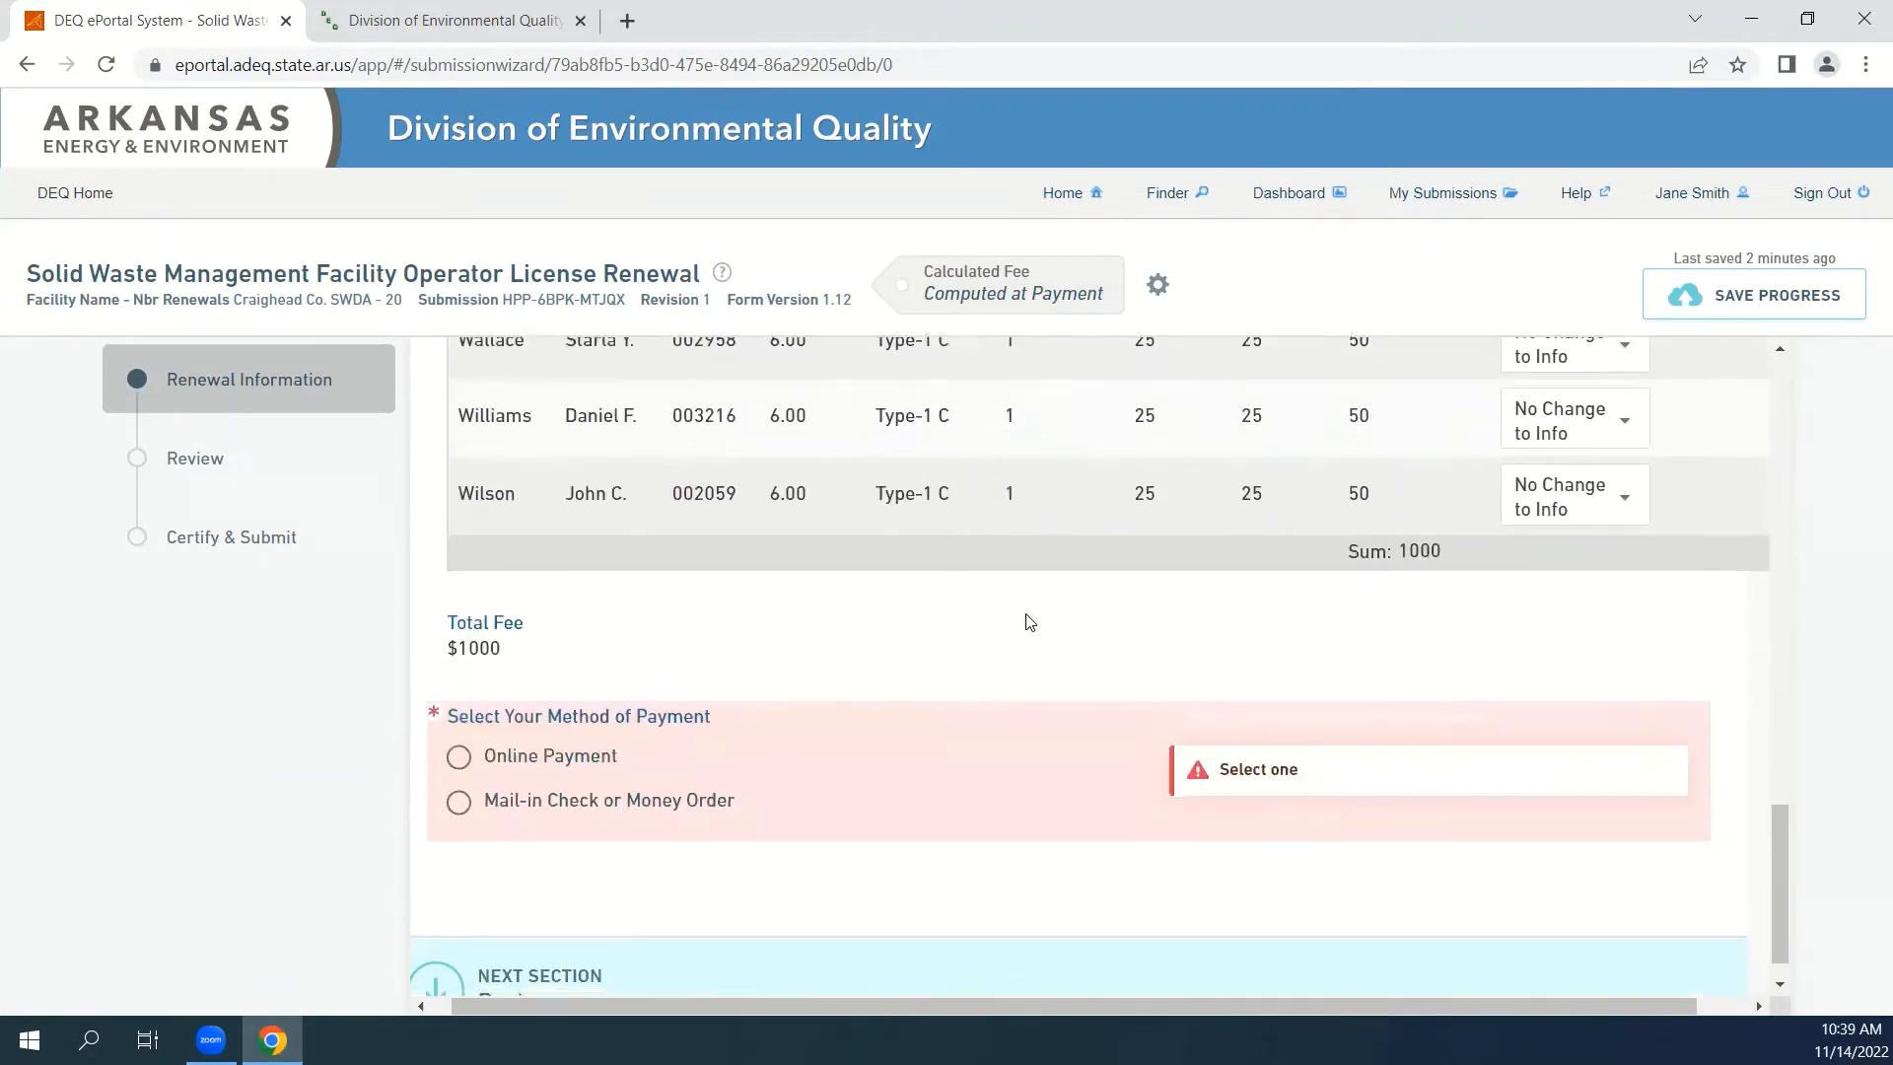
scroll(1022, 617, down, 1)
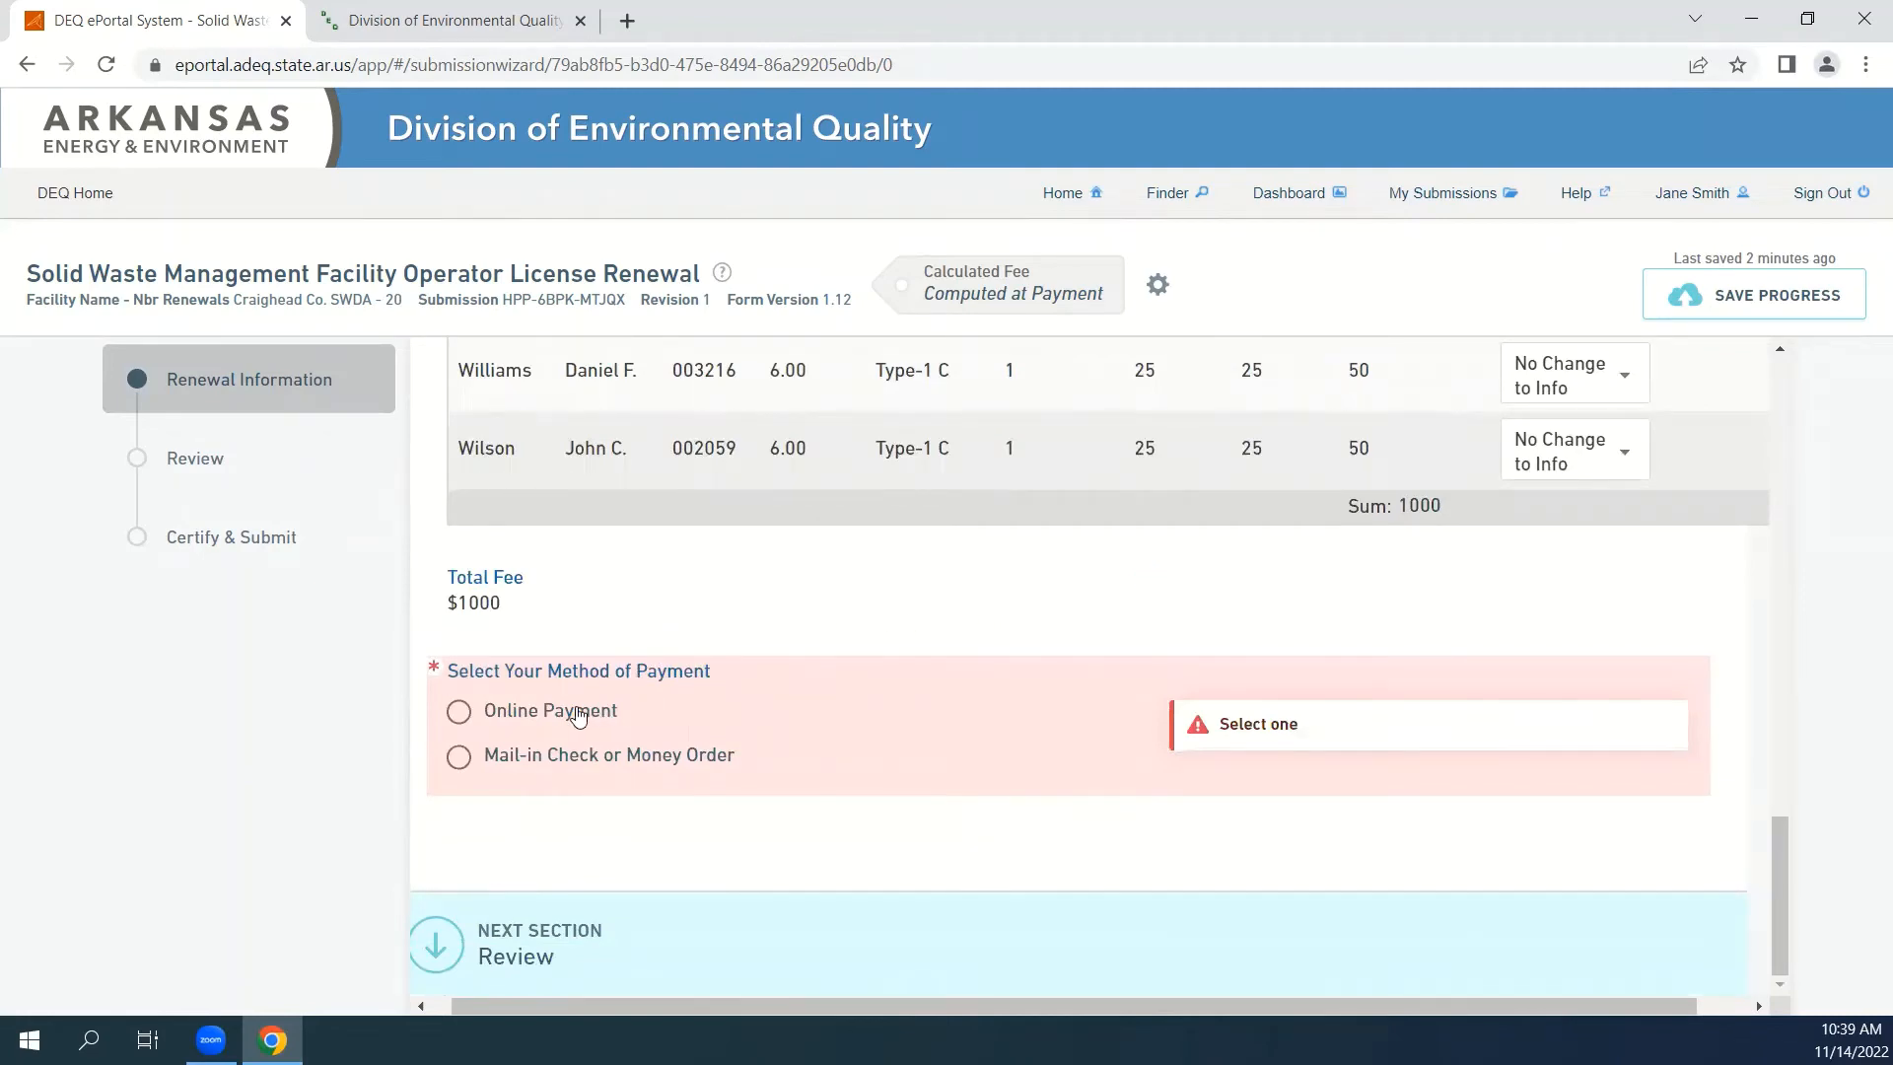
click(459, 714)
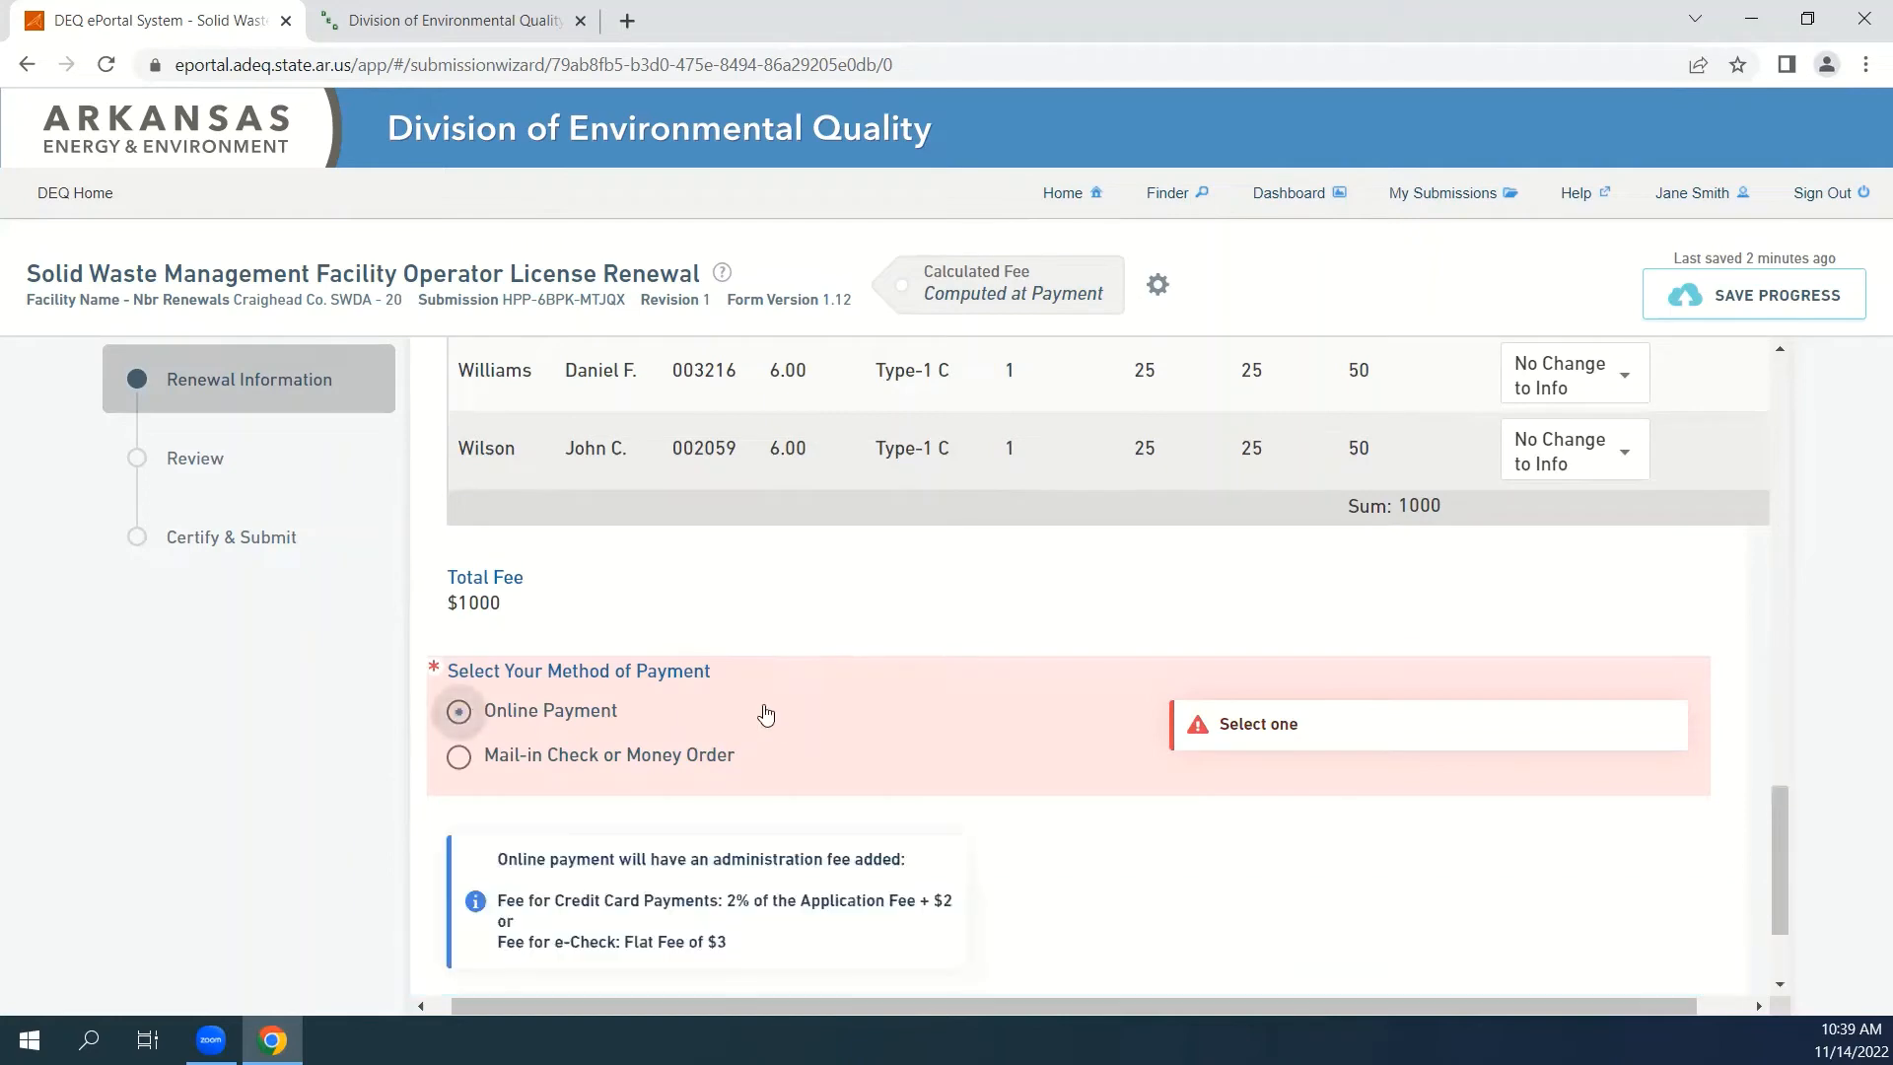
Switch the payment method to Mail-in Check or Money Order to read its instructions, and return it to Online Payment.
scroll(809, 688, down, 1)
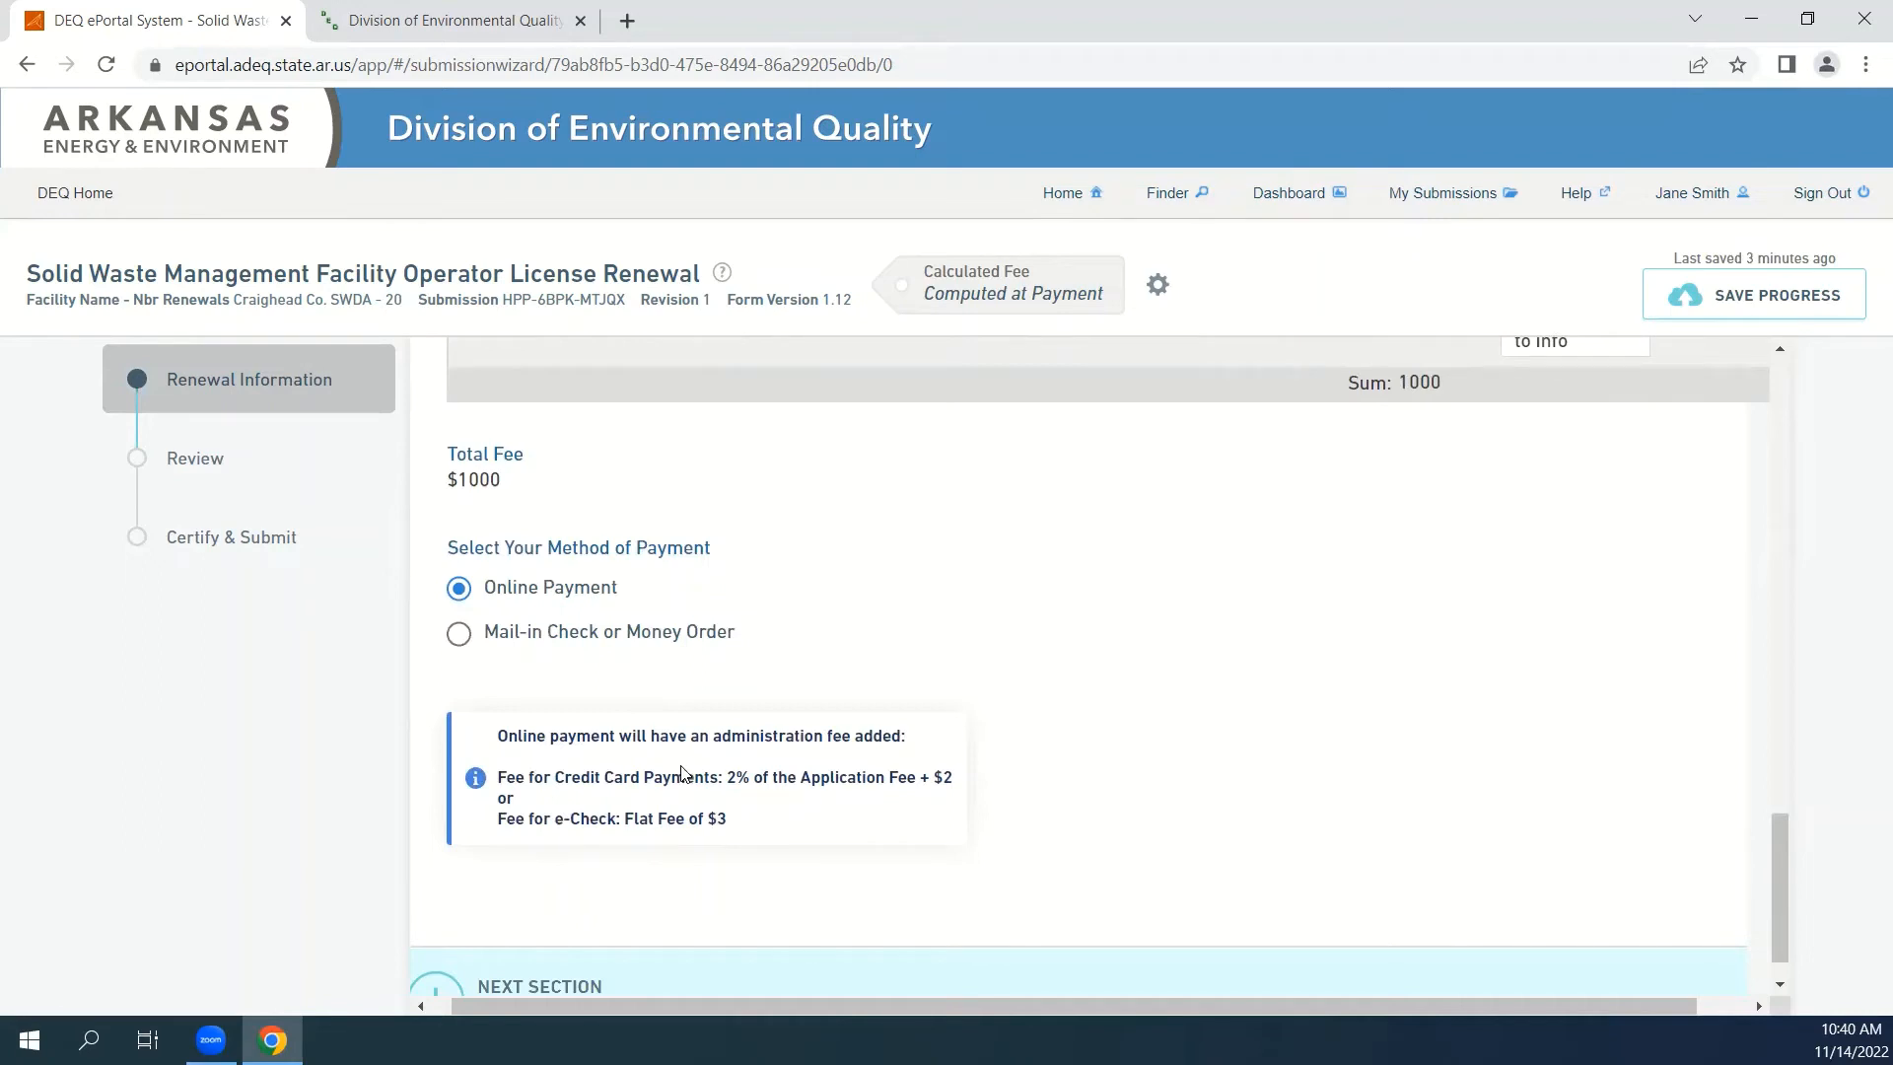
click(551, 639)
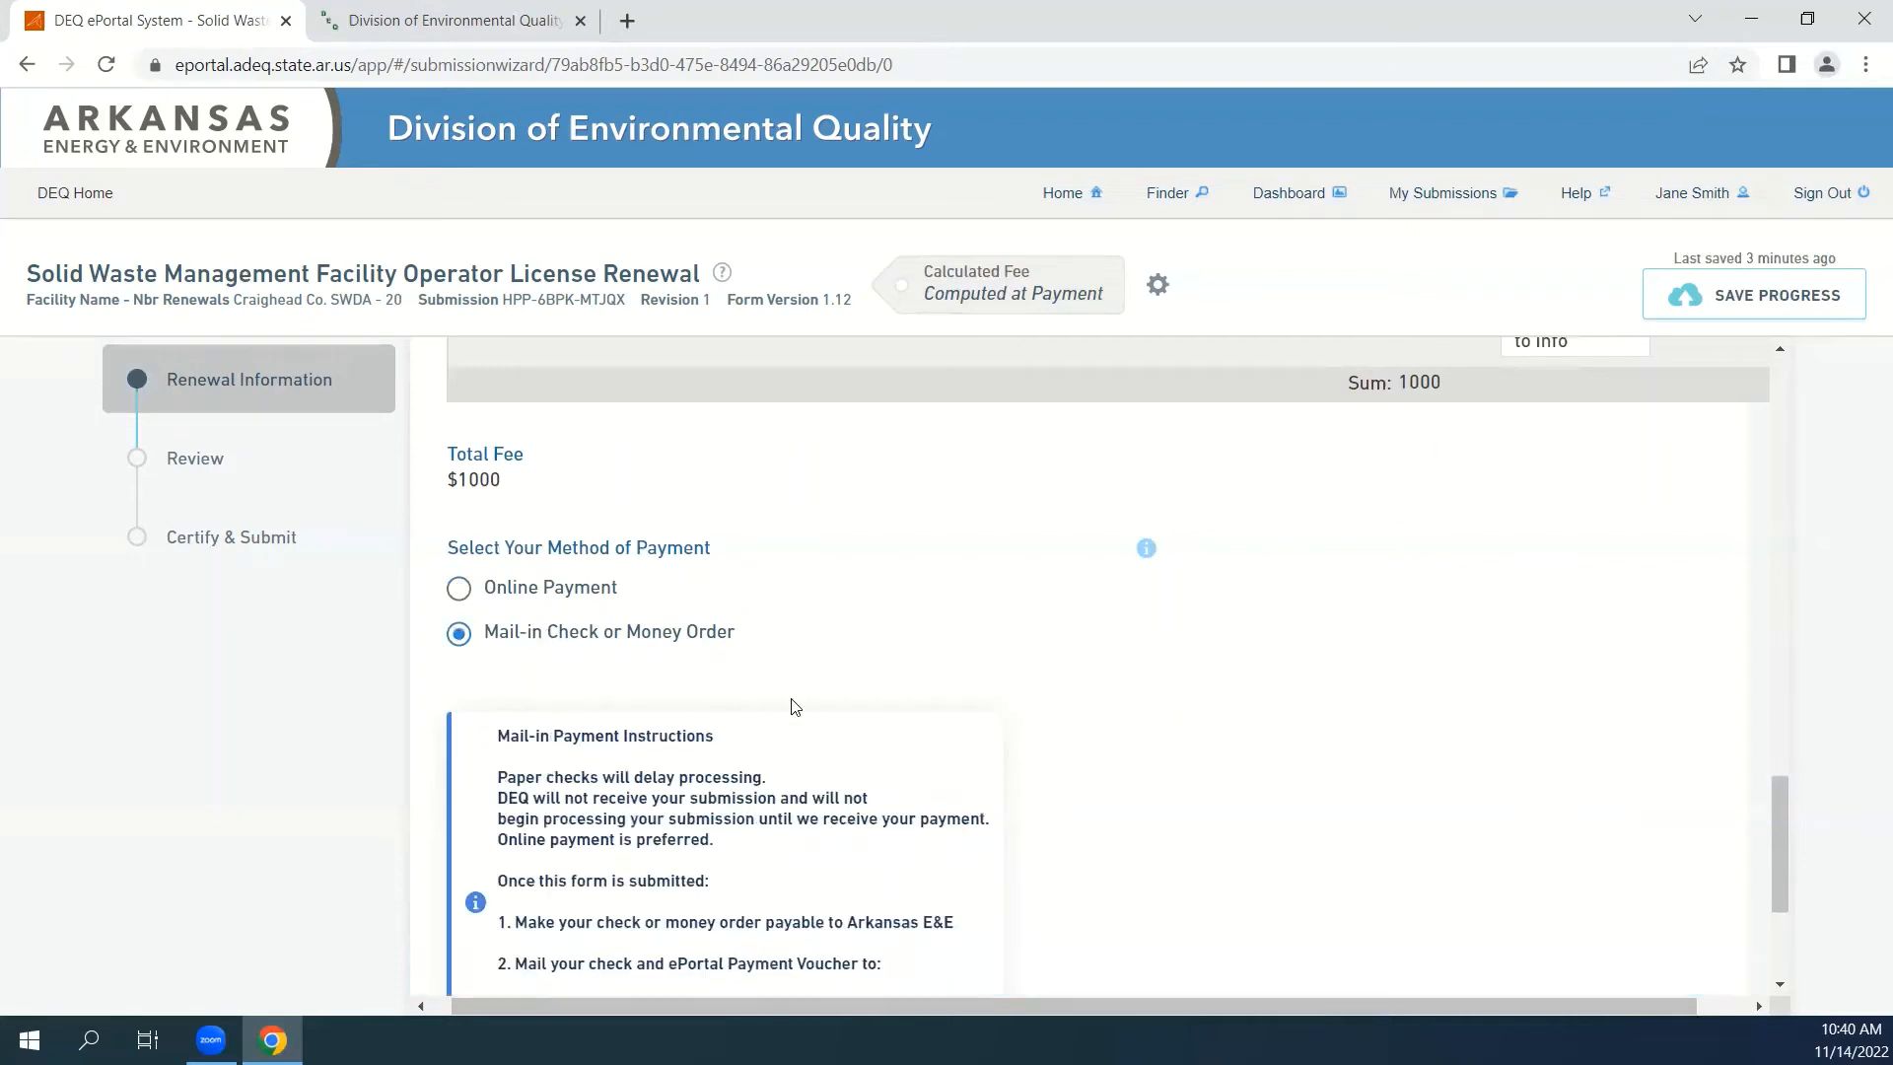
scroll(1177, 841, down, 1)
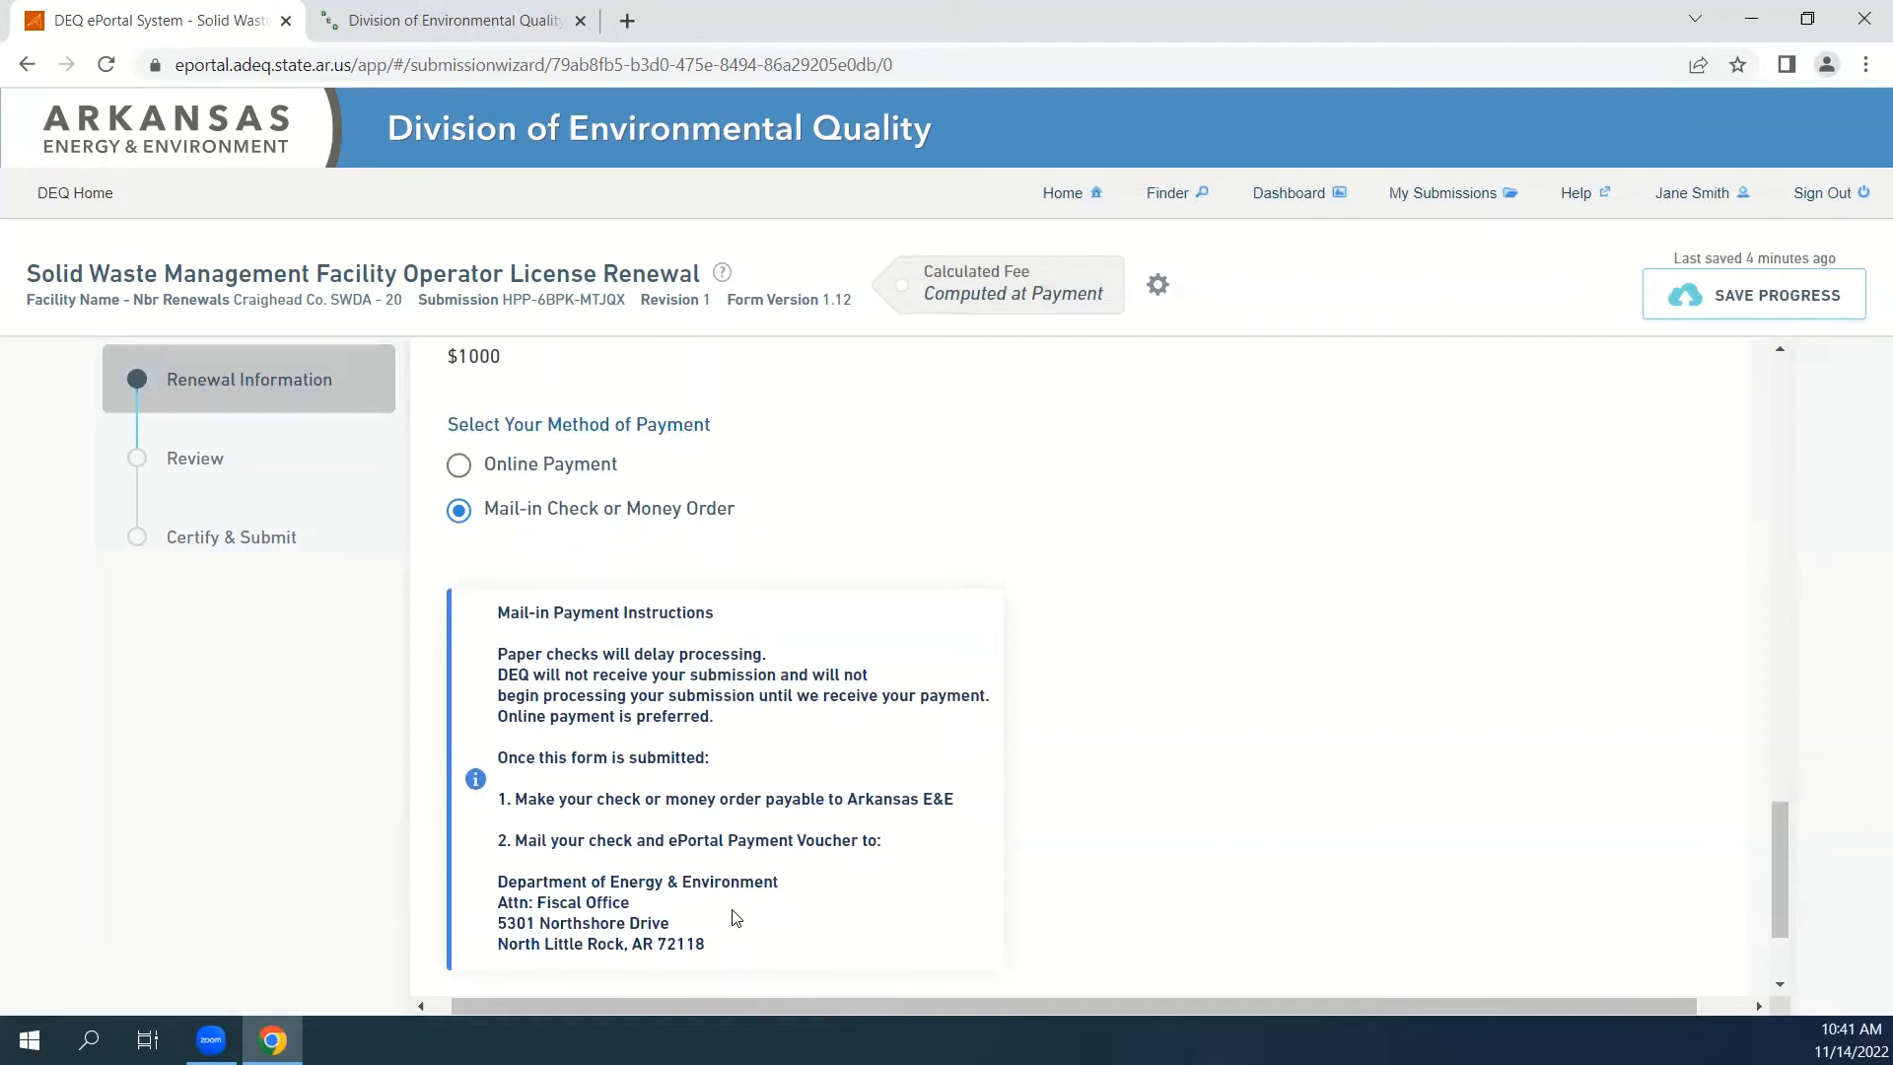
click(591, 479)
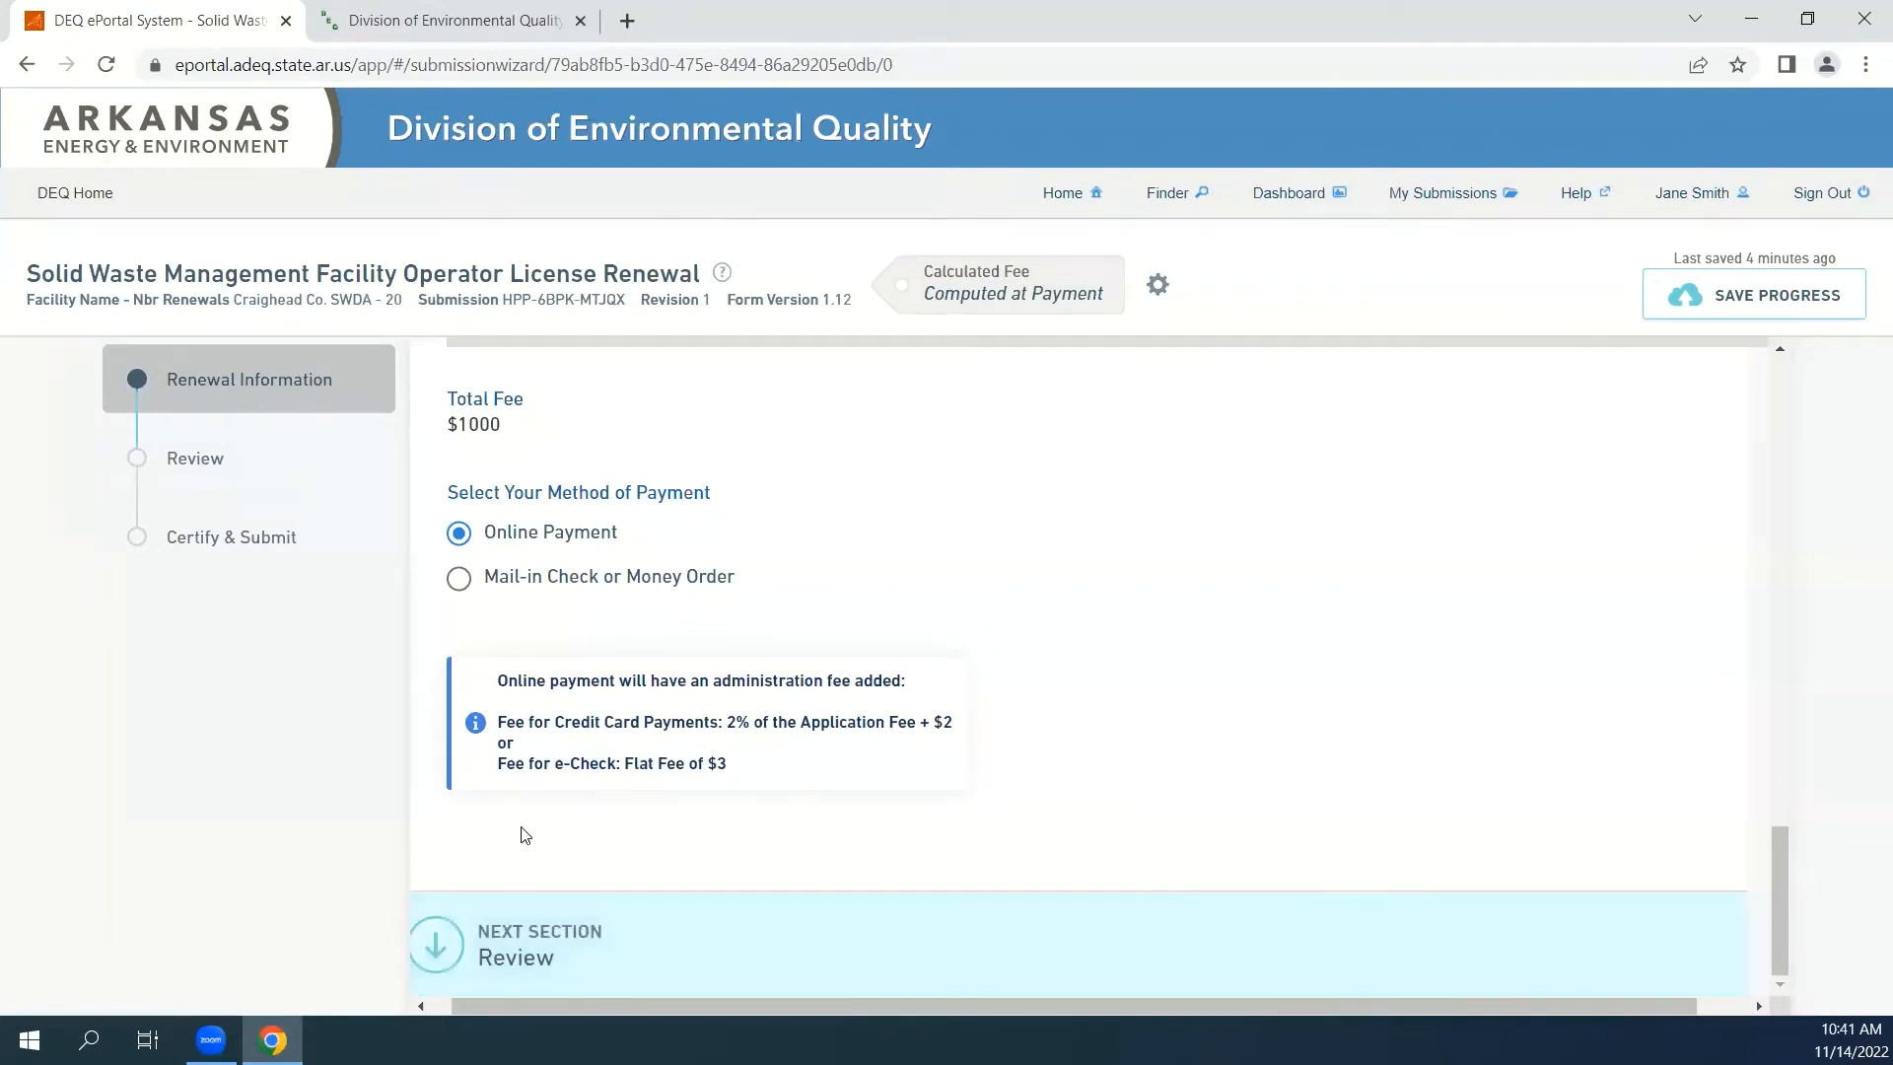
Advance to the Review section and check the renewal details, the licensees table, the total fee and the payment method.
click(537, 944)
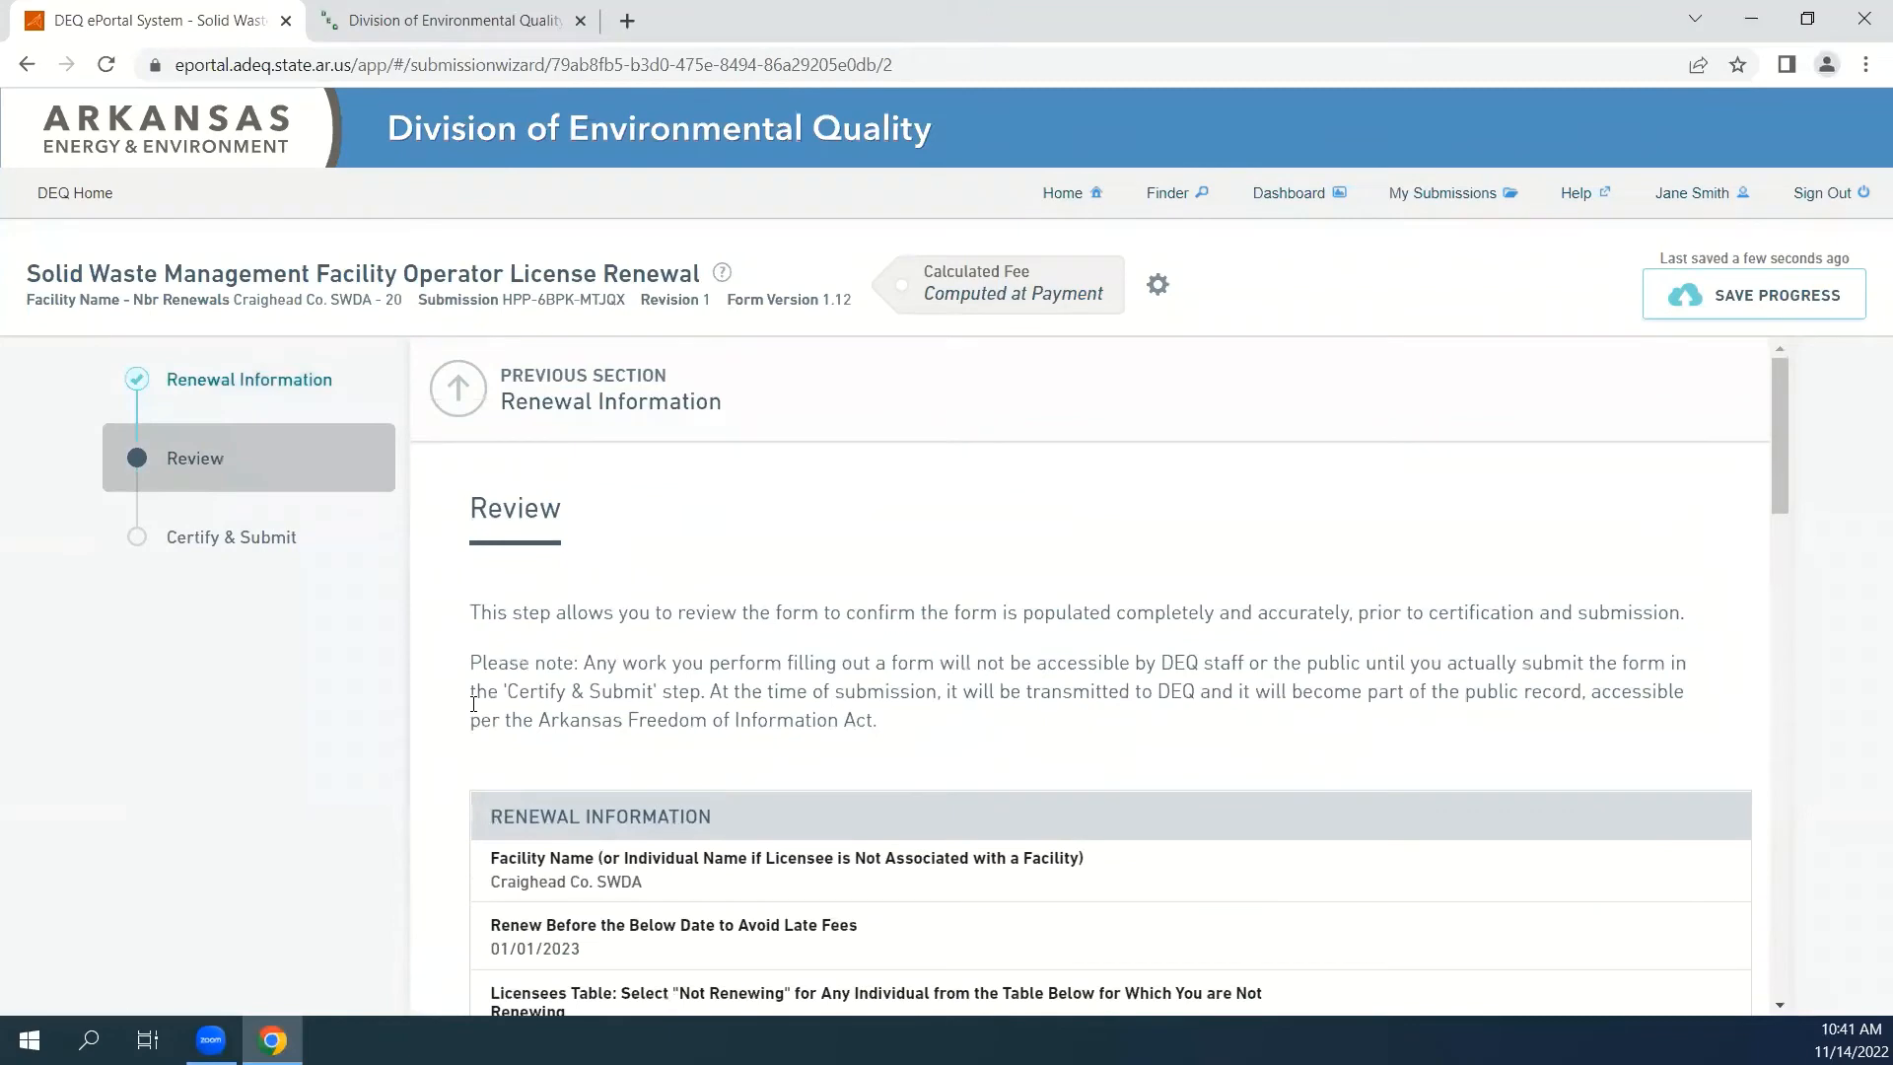
scroll(469, 690, down, 1)
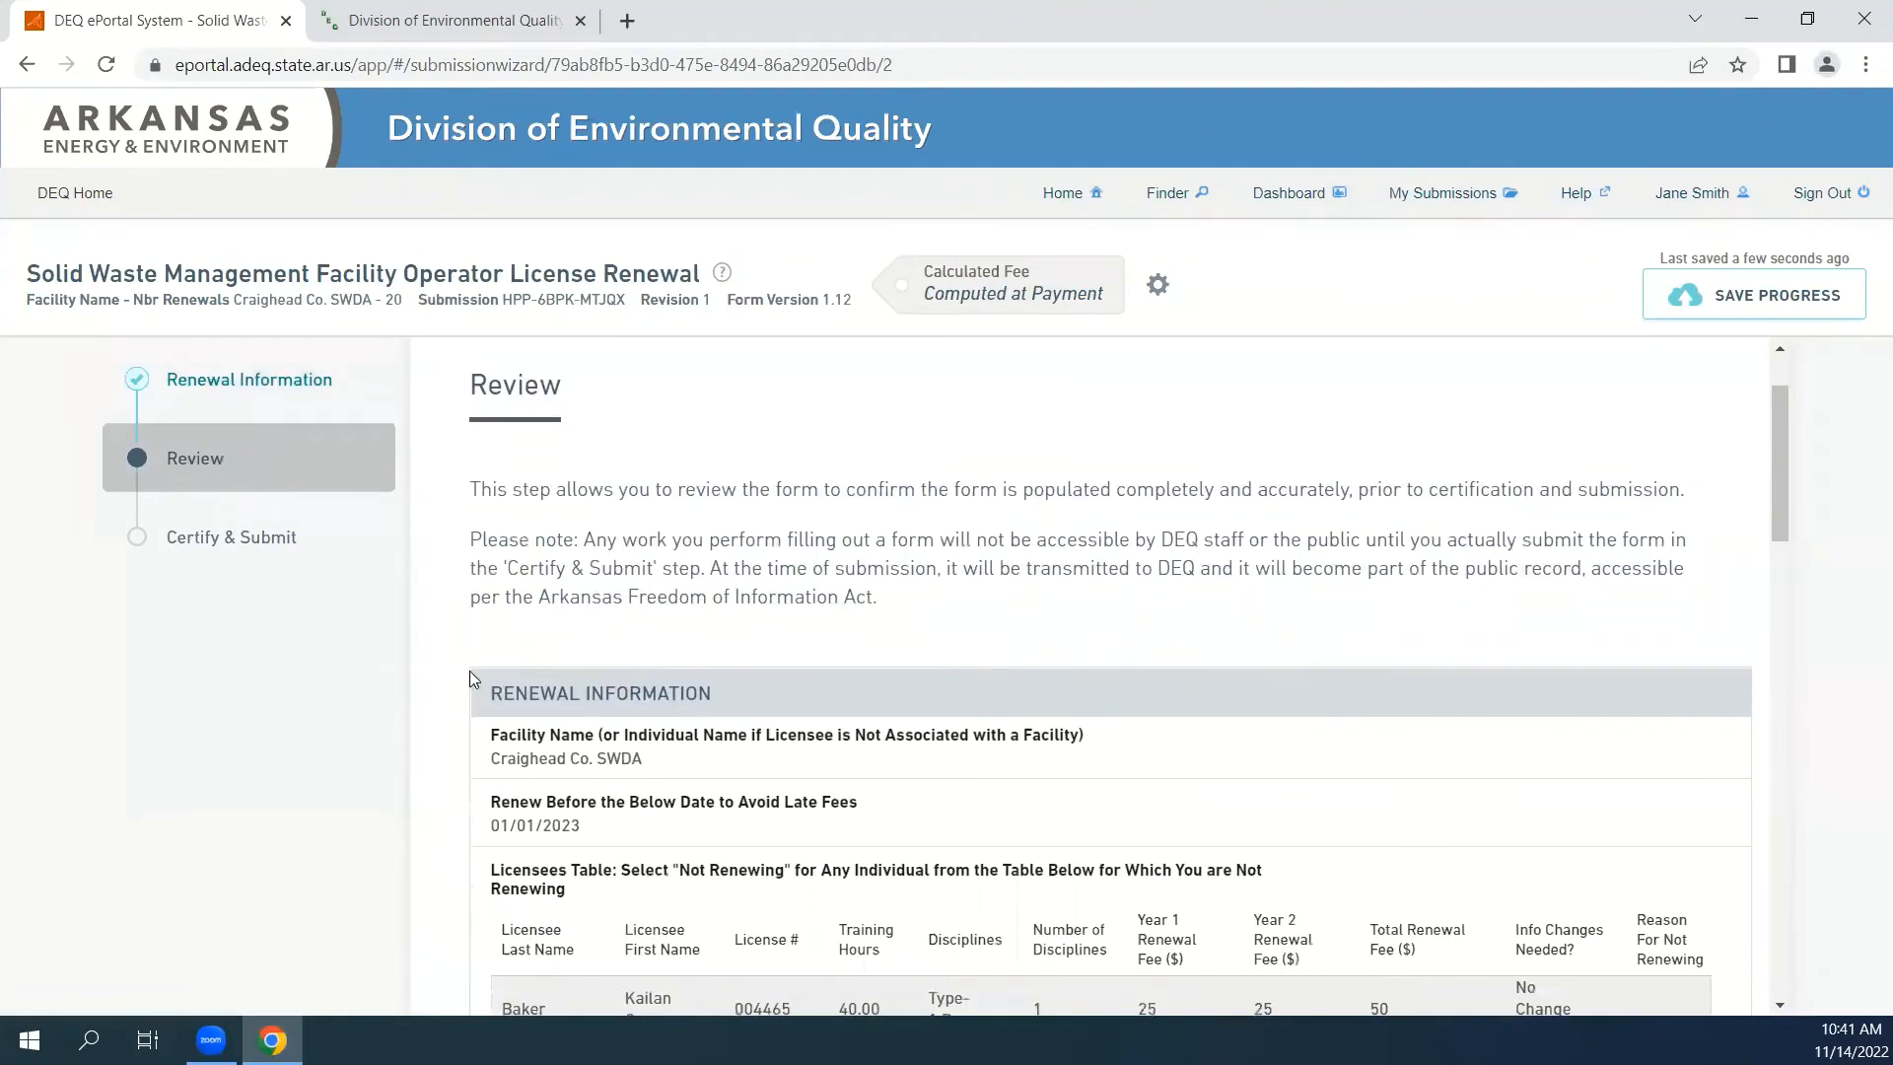
scroll(470, 681, down, 1)
scroll(467, 702, down, 1)
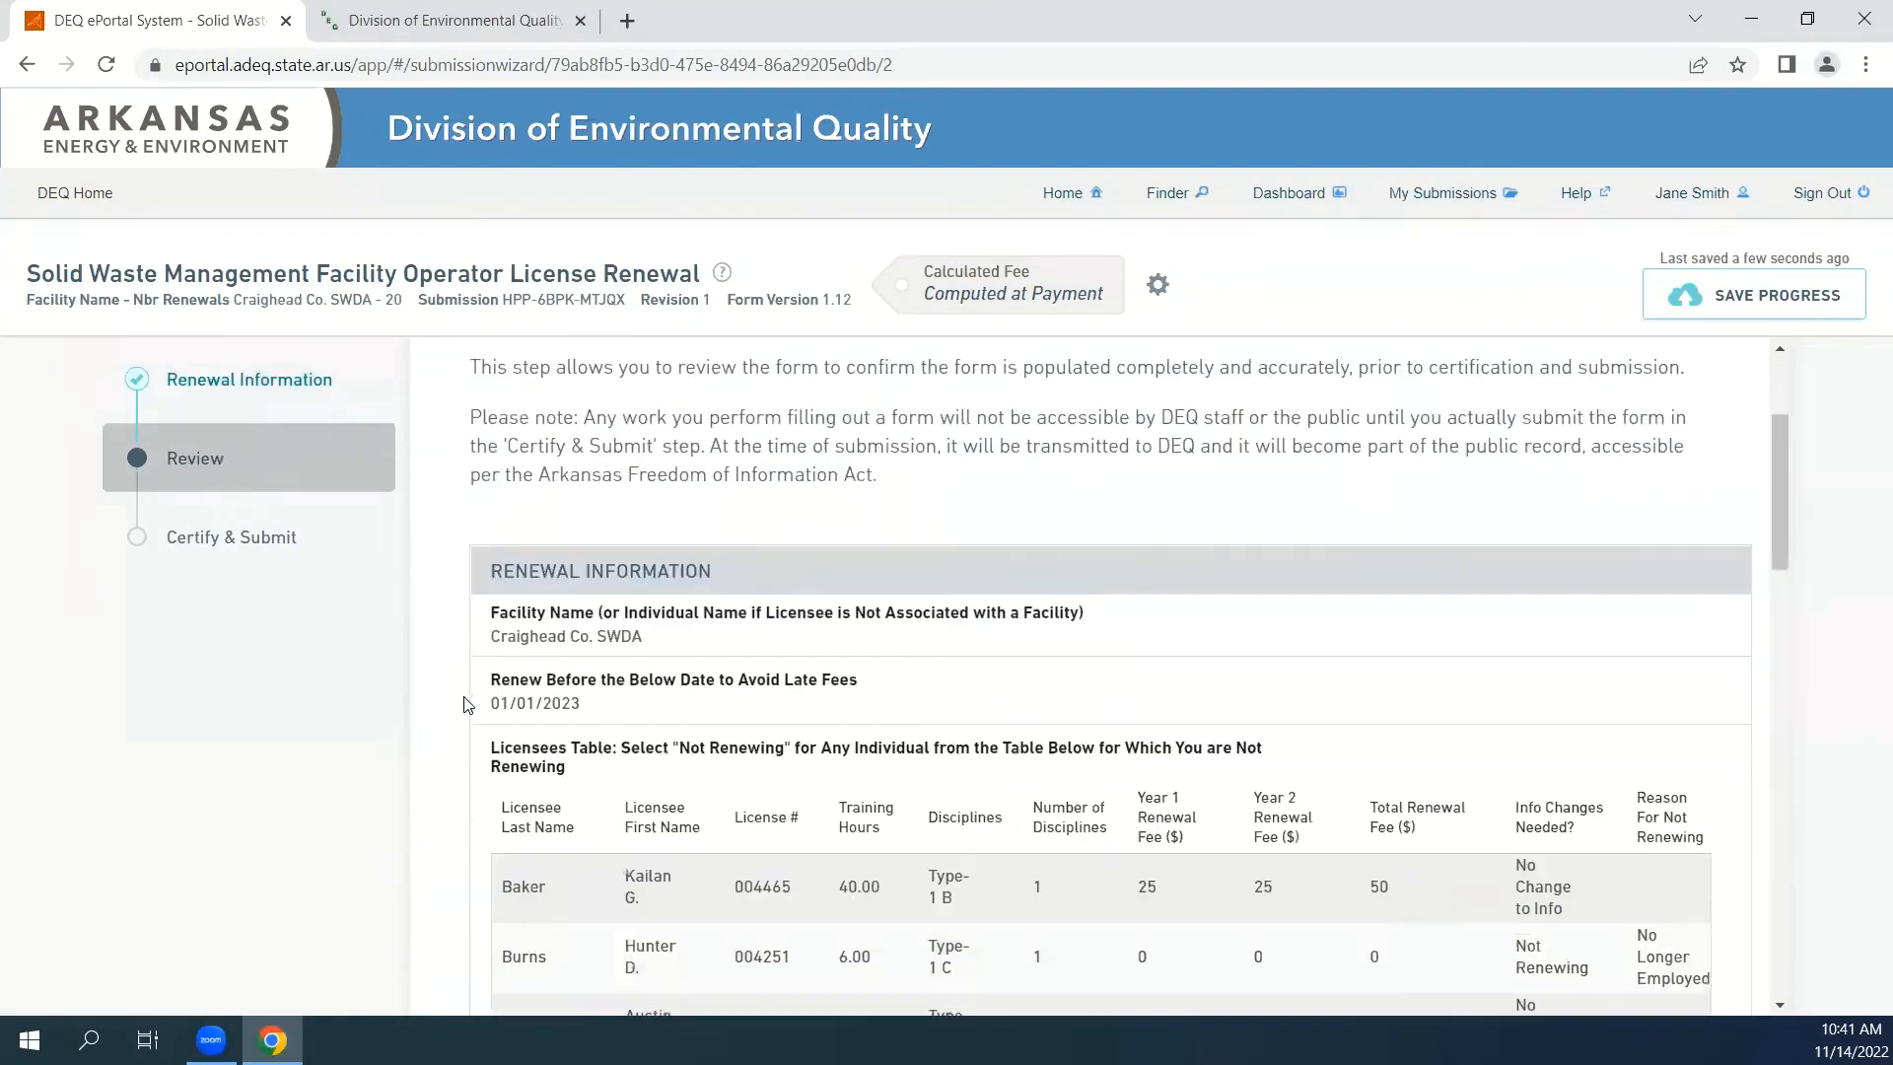
scroll(469, 708, down, 2)
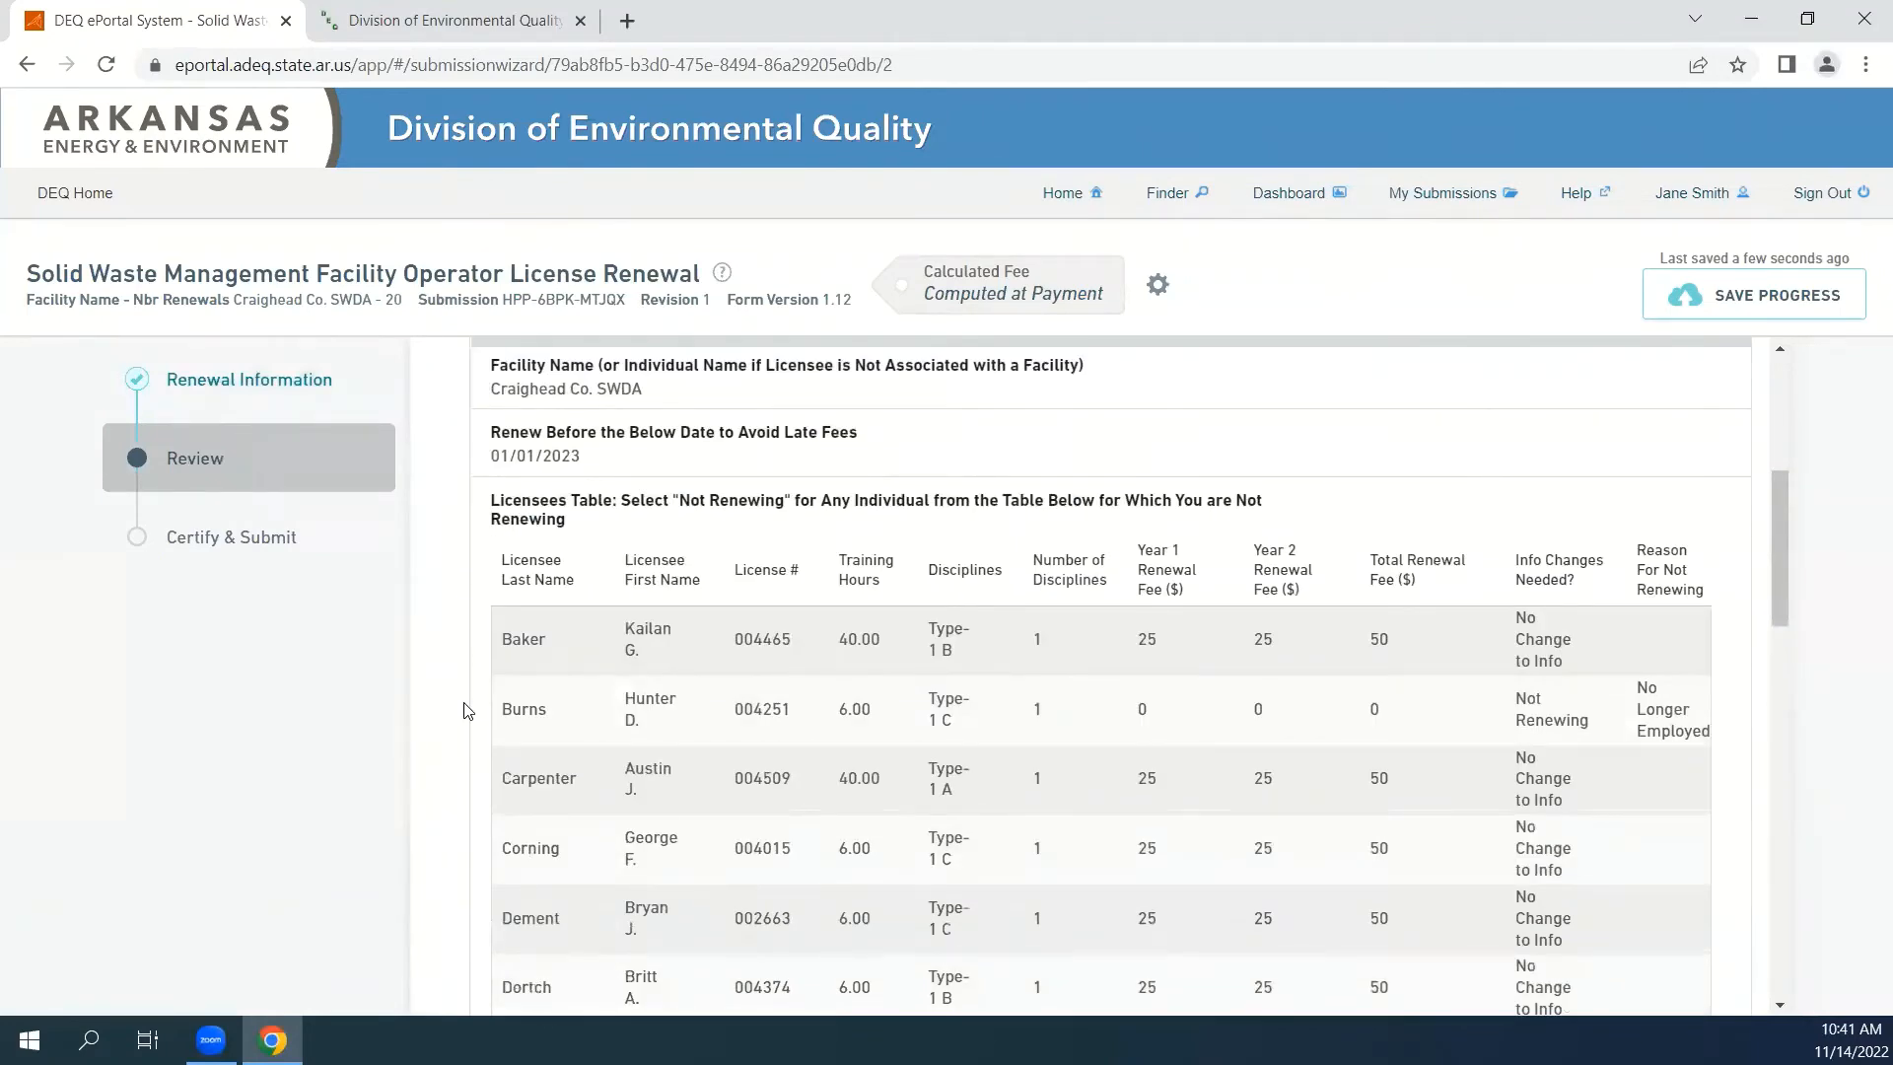
scroll(470, 818, down, 5)
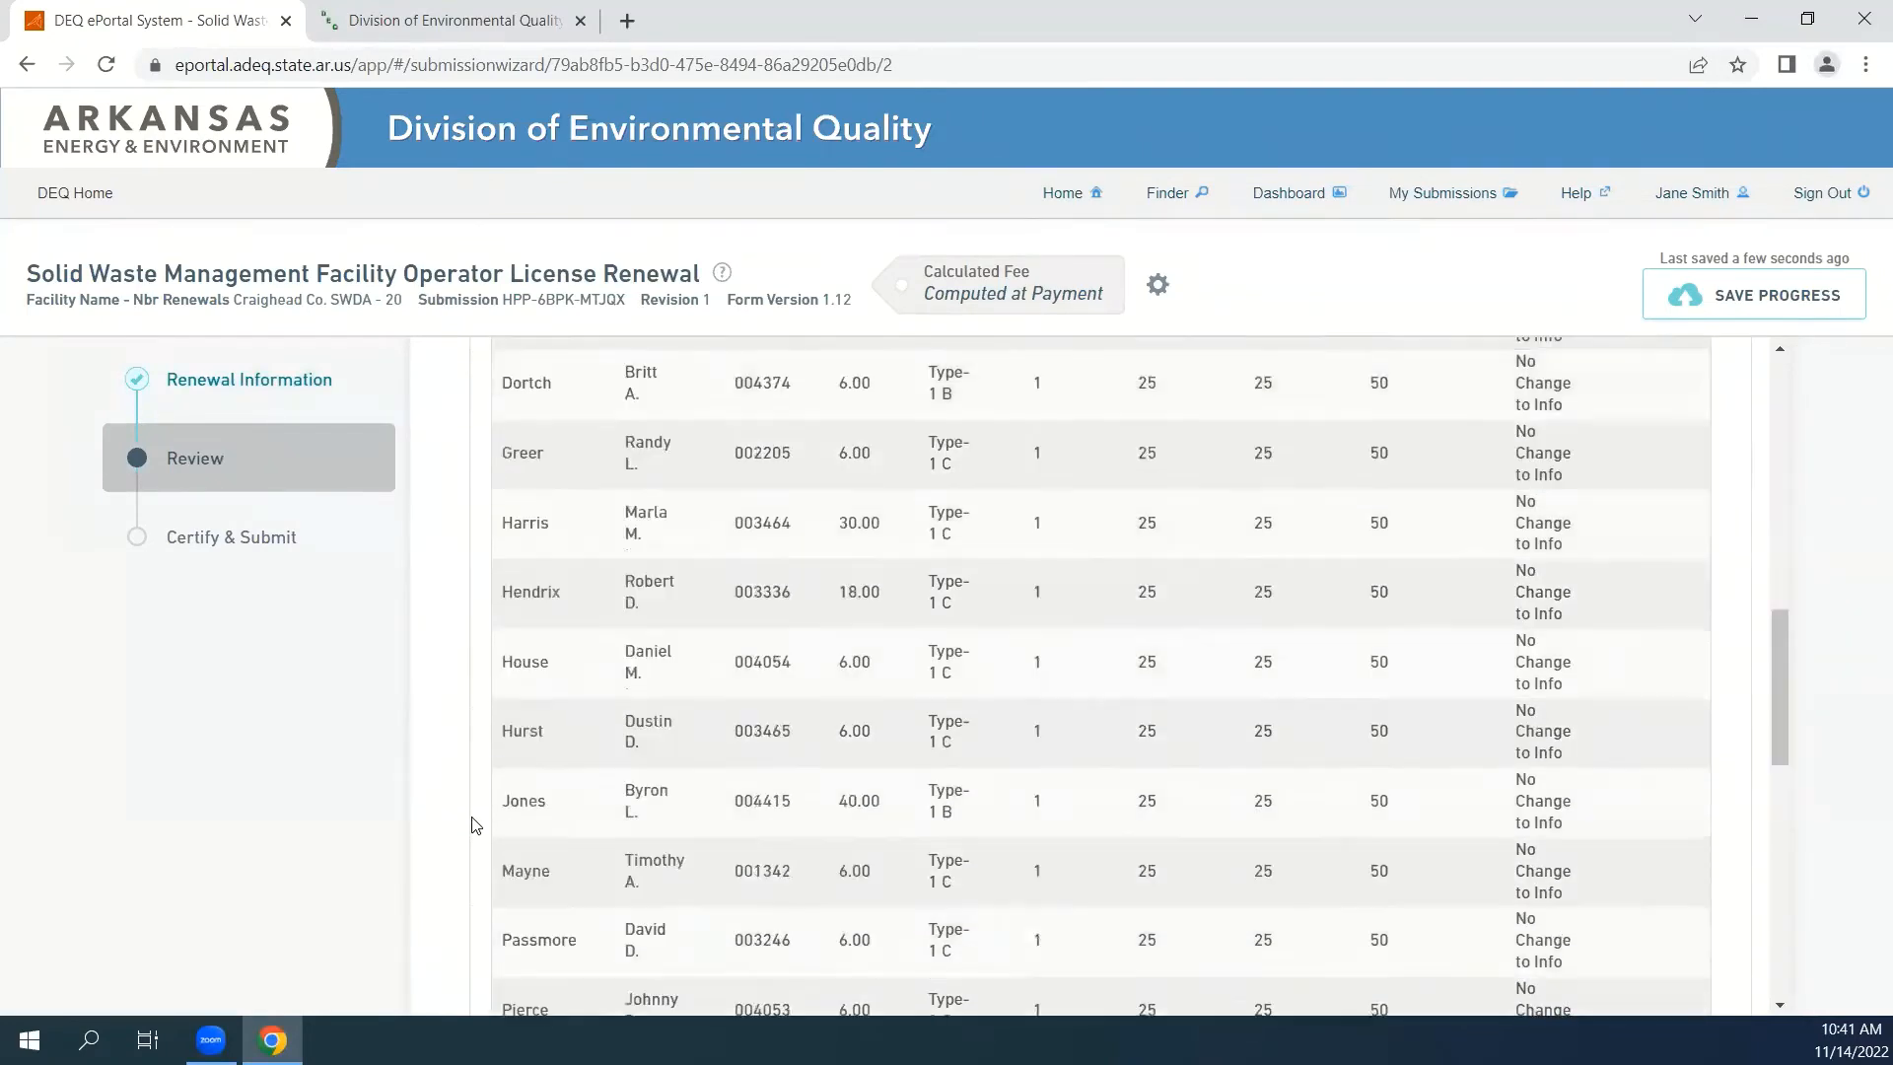
scroll(475, 824, down, 8)
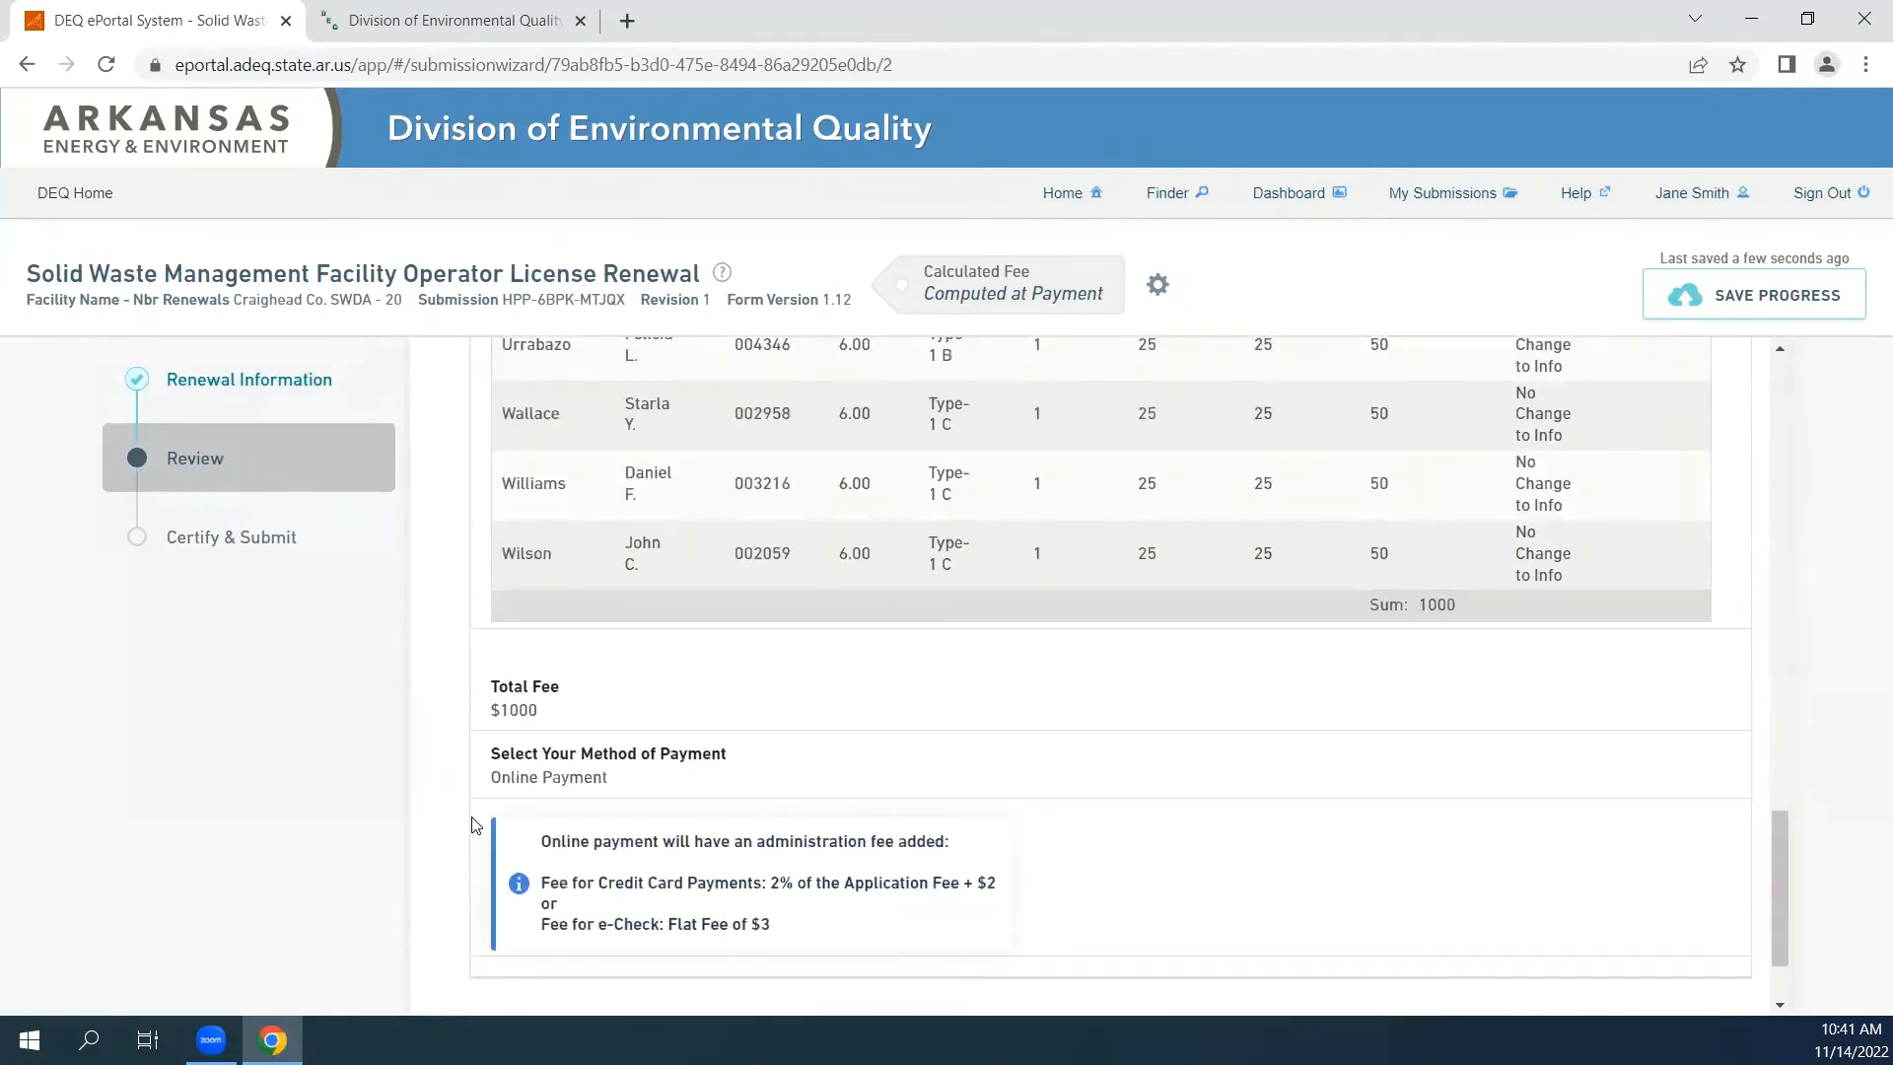
scroll(475, 825, down, 1)
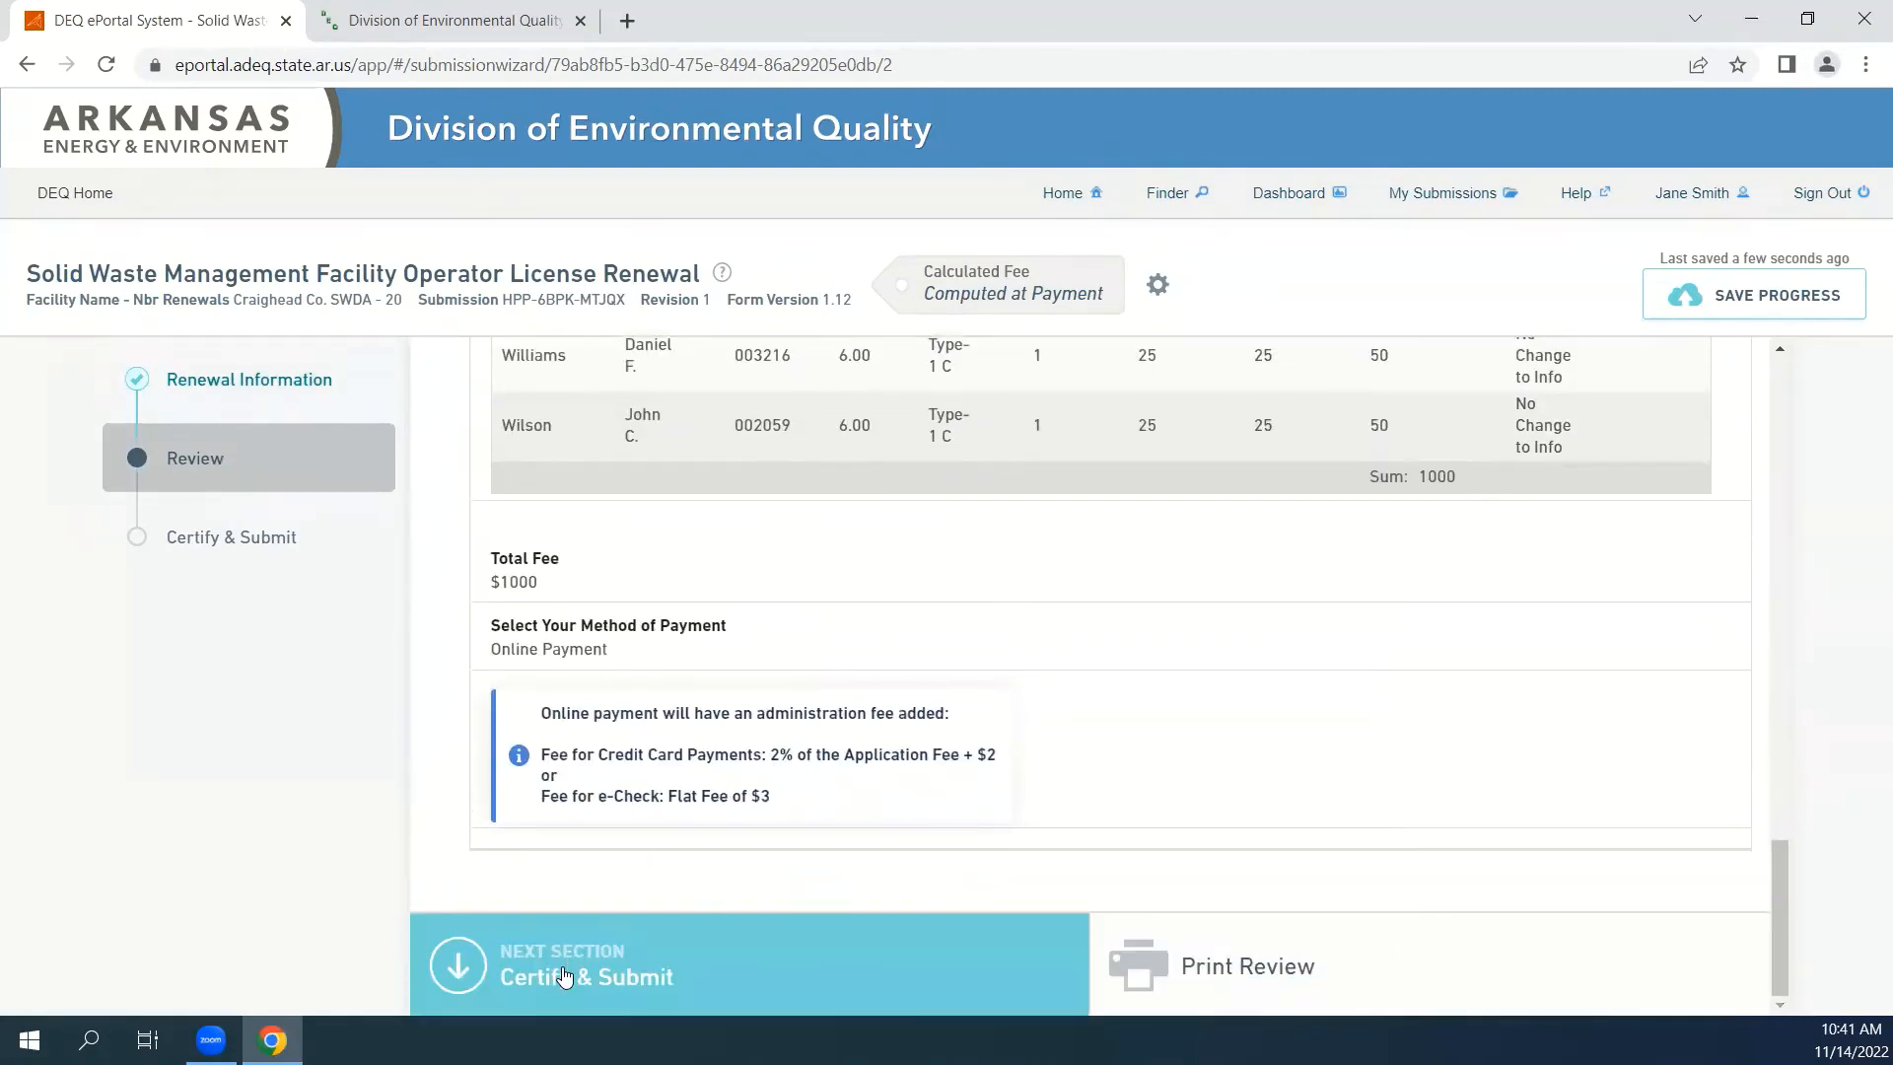
Certify and submit the renewal form, and choose to pay the submission fees online.
click(620, 986)
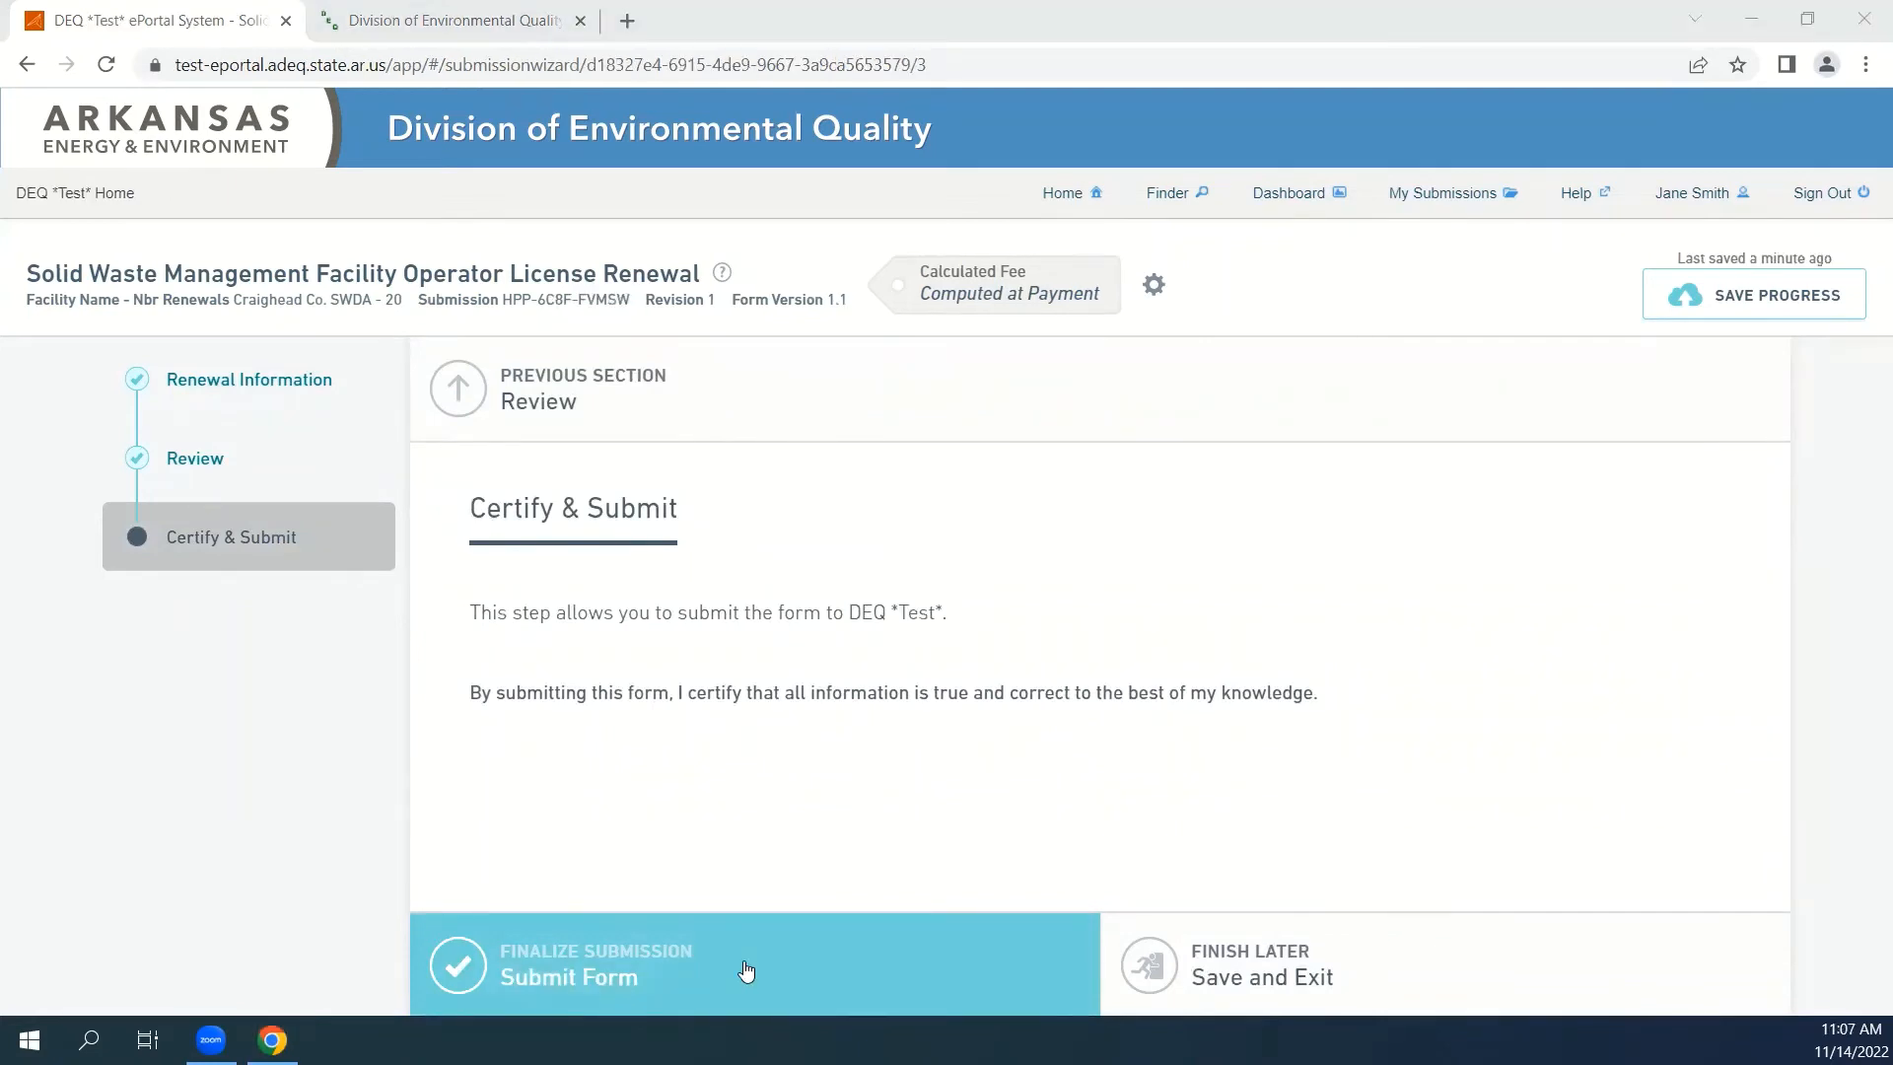
click(743, 960)
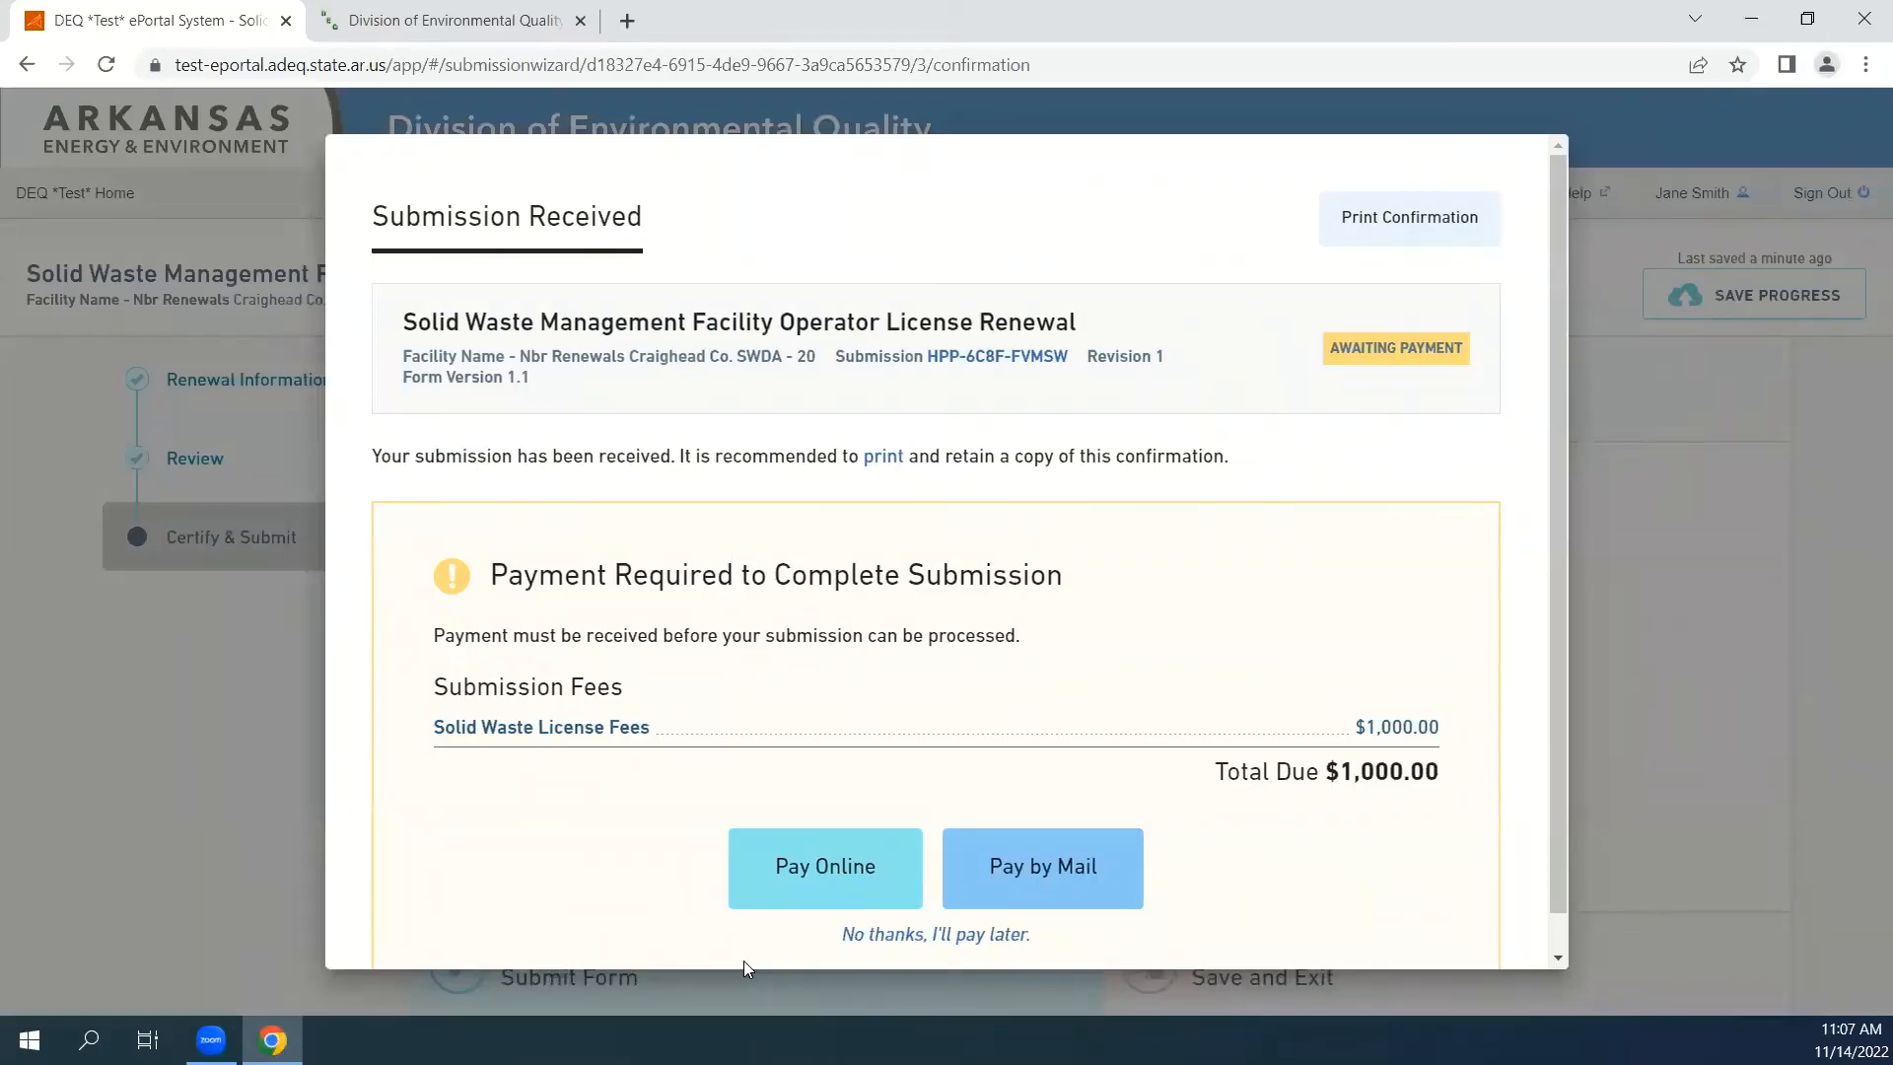
click(801, 897)
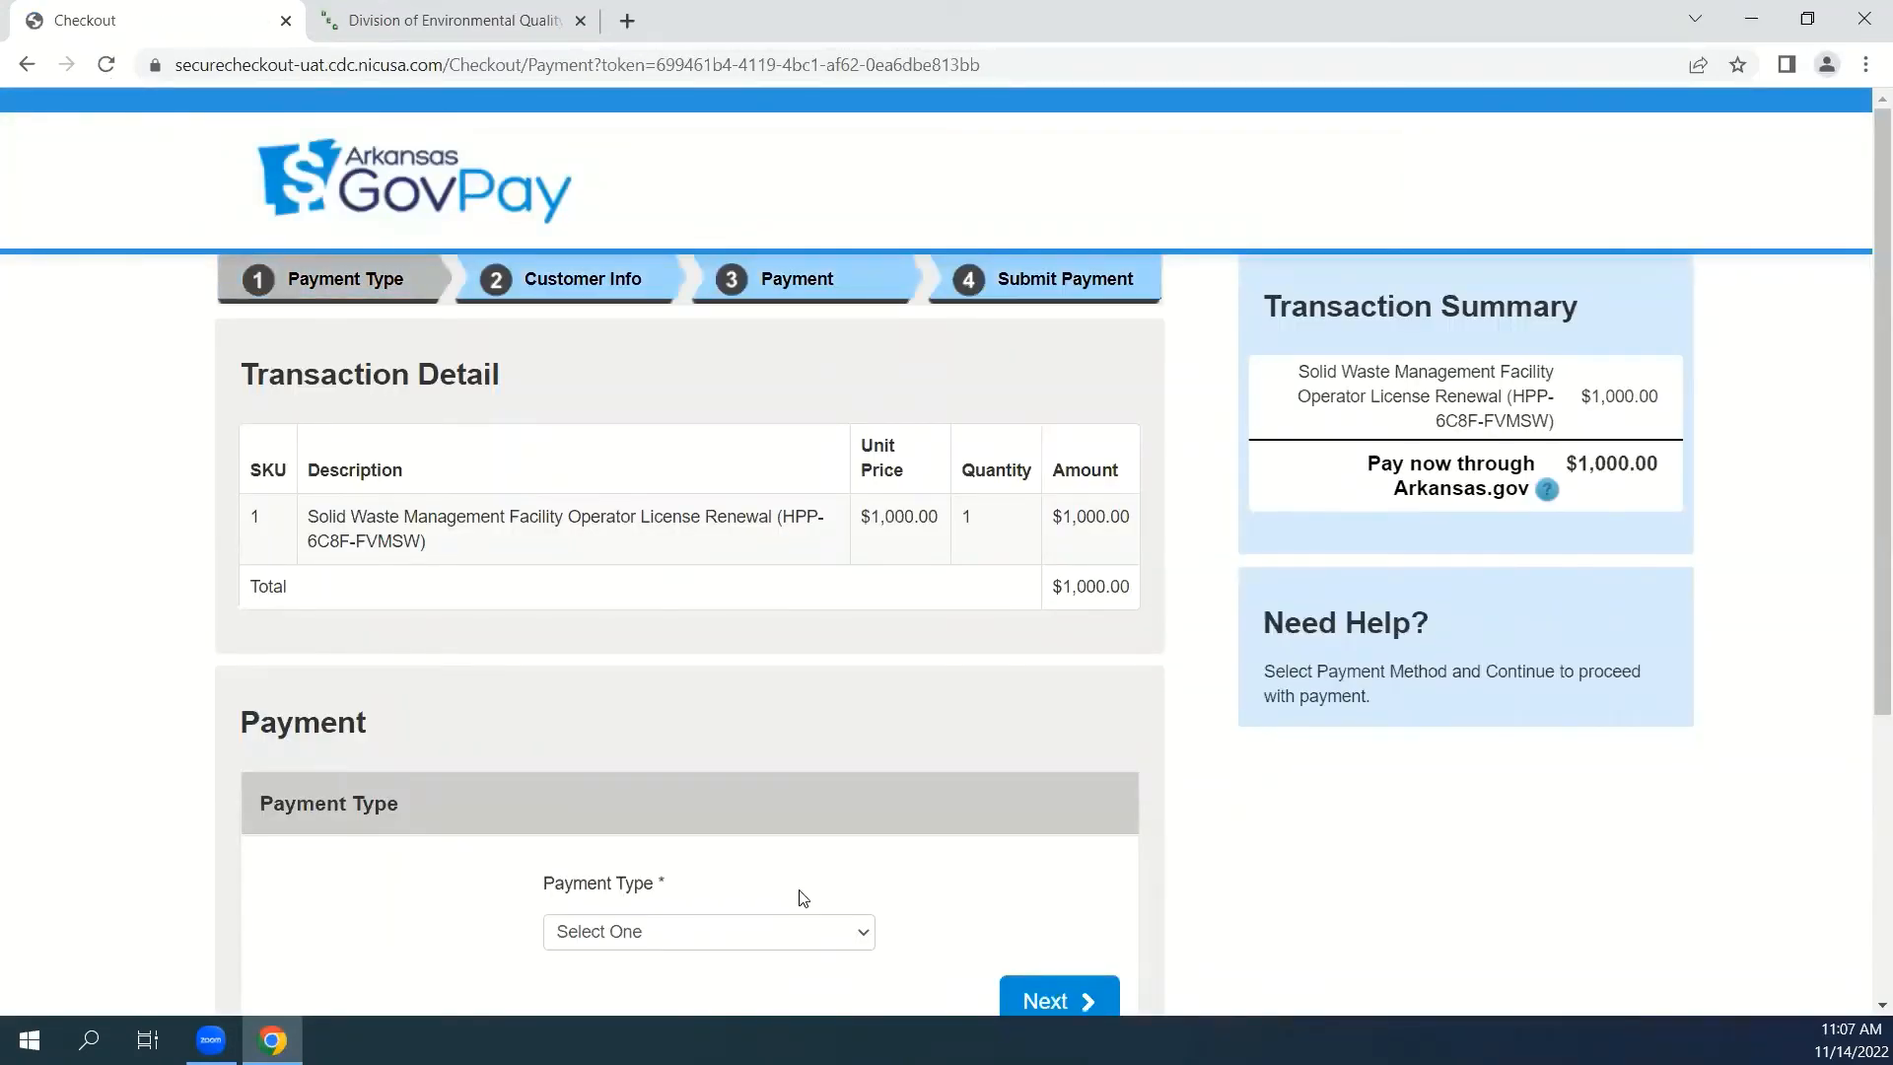
Try Electronic Check as the payment type, settle on Credit/Debit Card, and continue to the customer information.
click(743, 943)
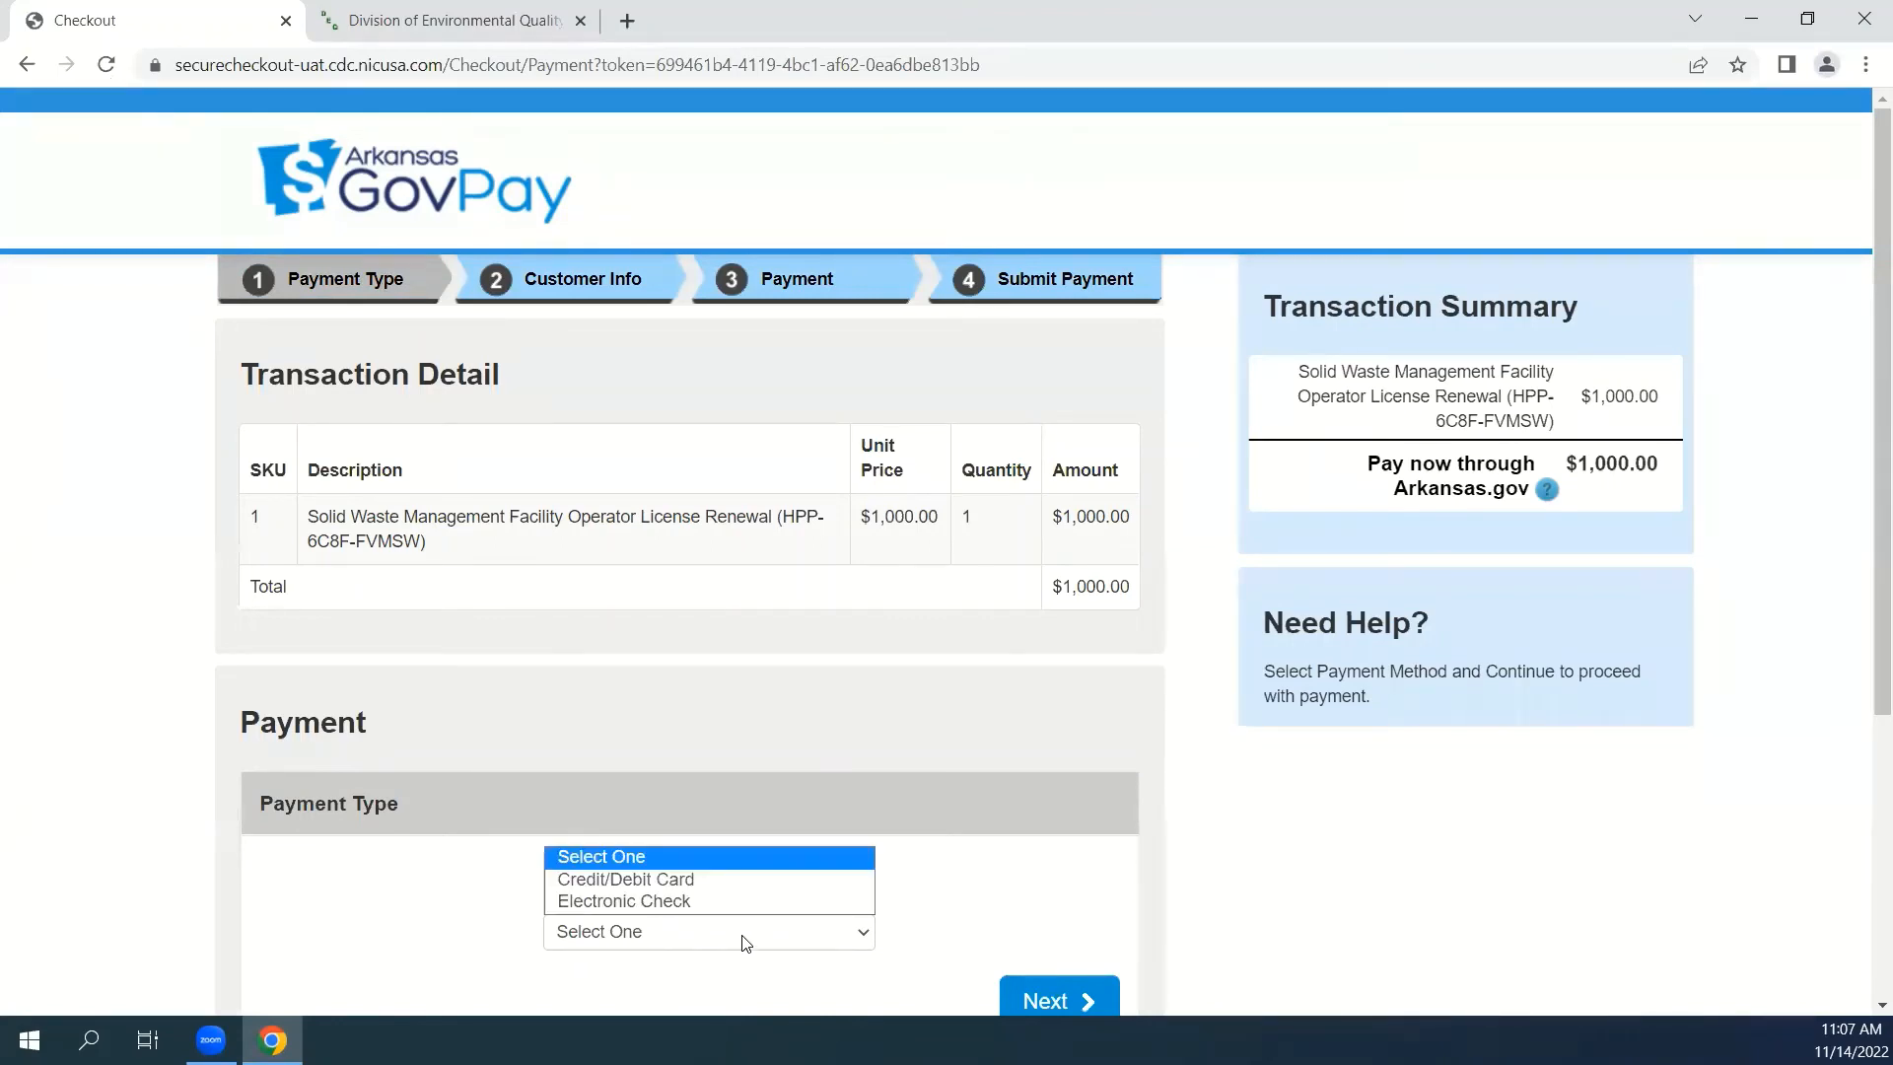
click(688, 902)
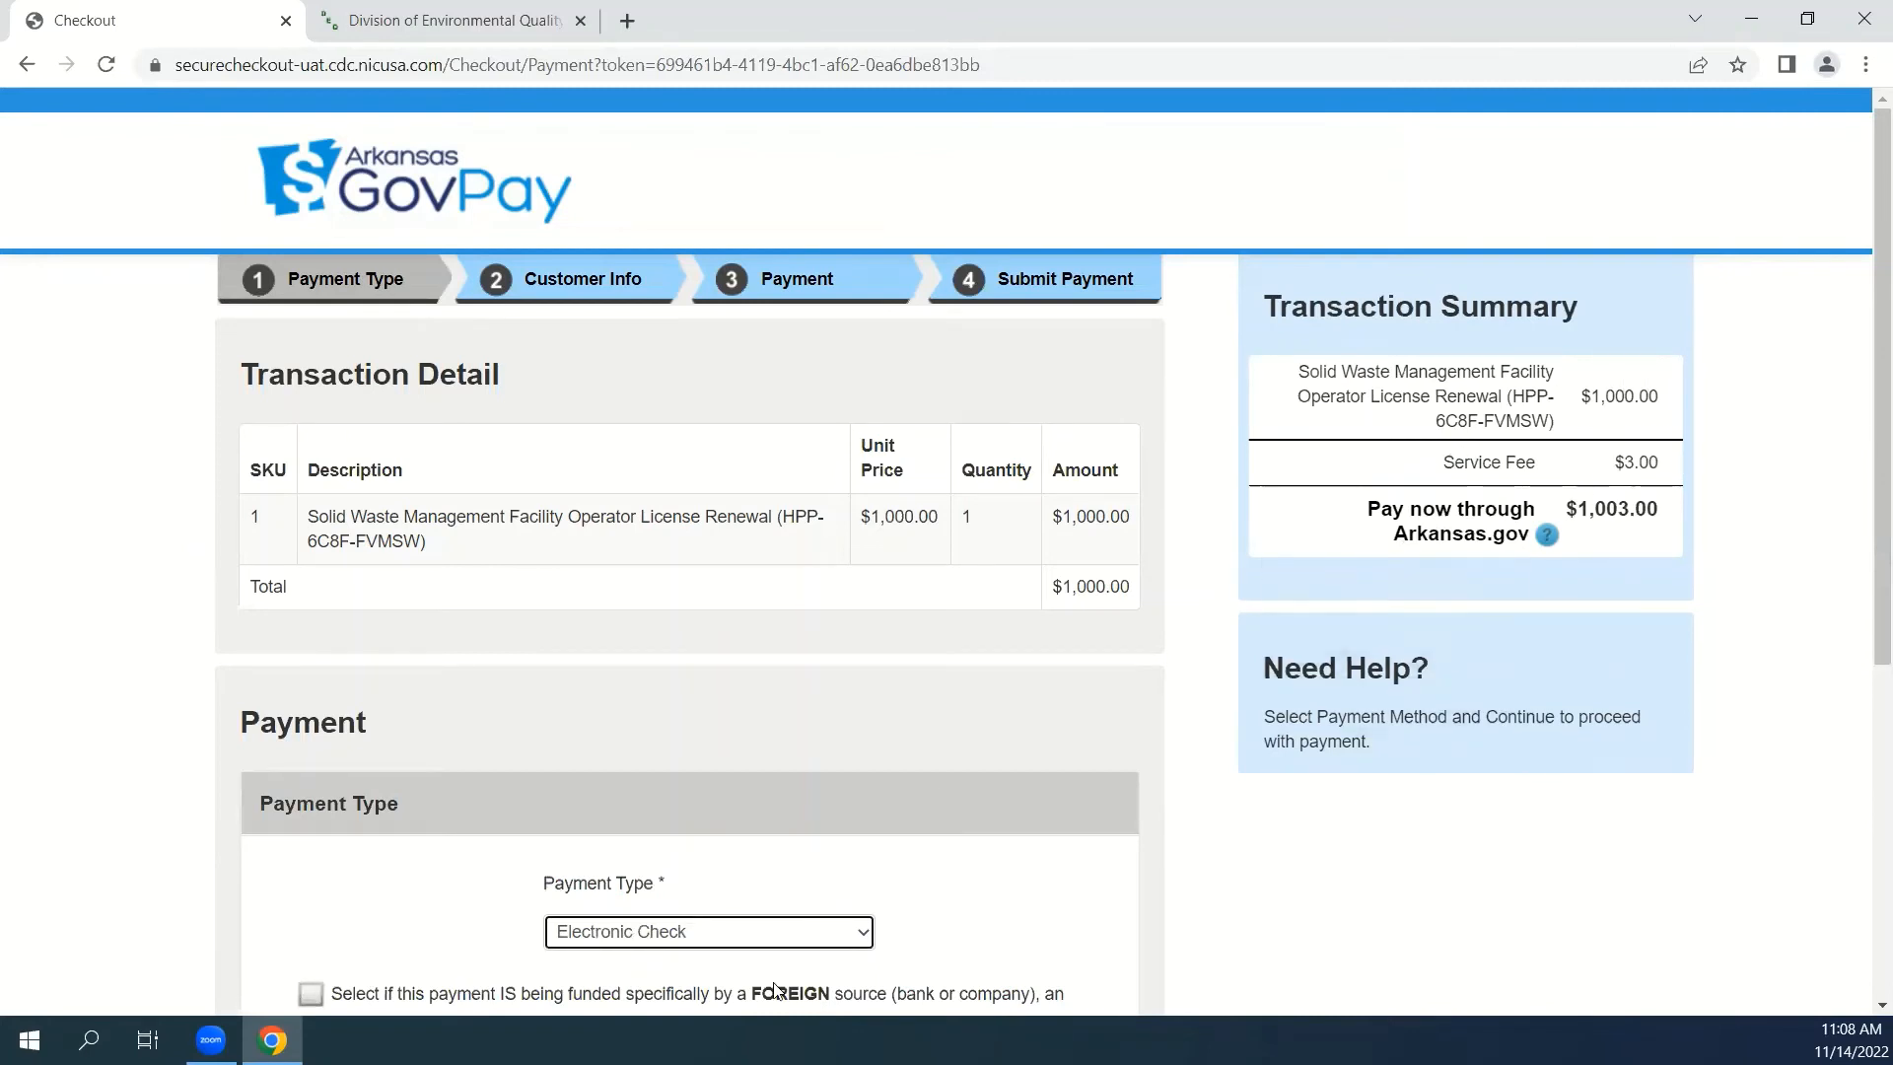
click(670, 937)
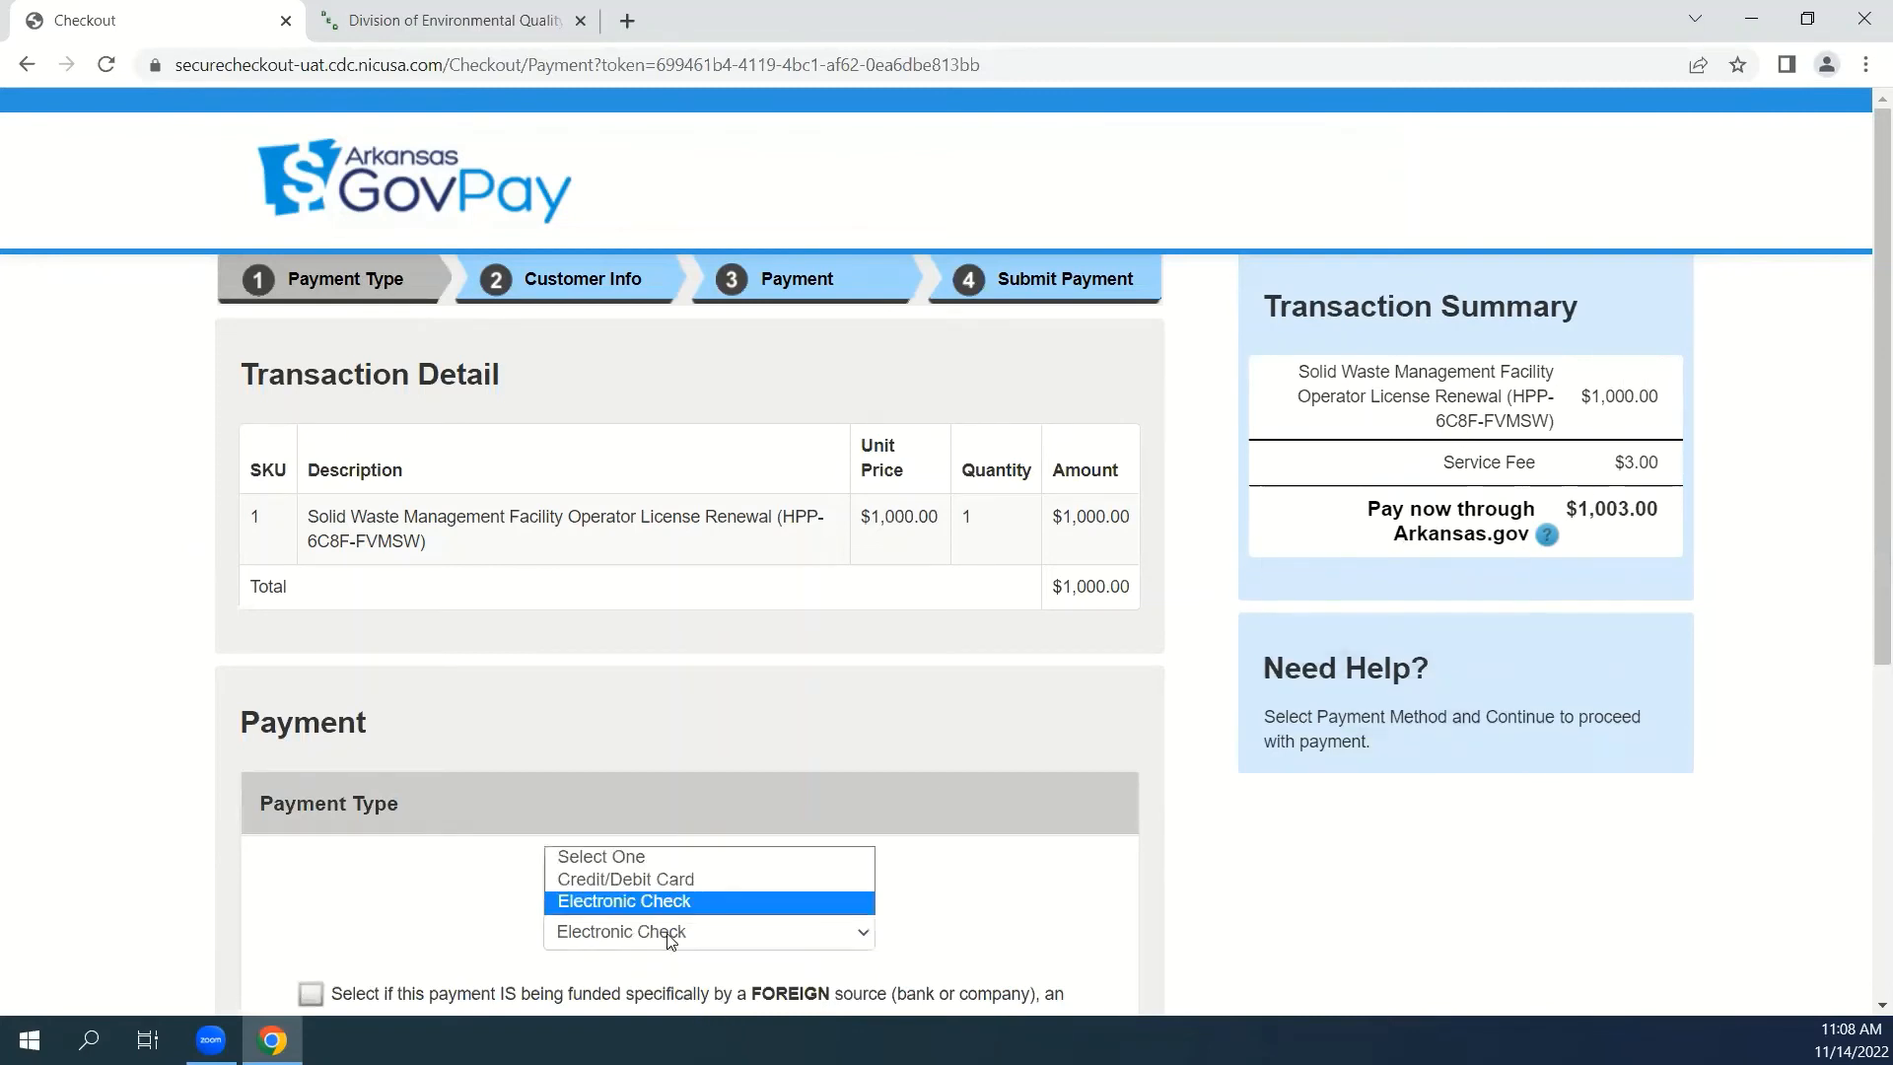
click(651, 884)
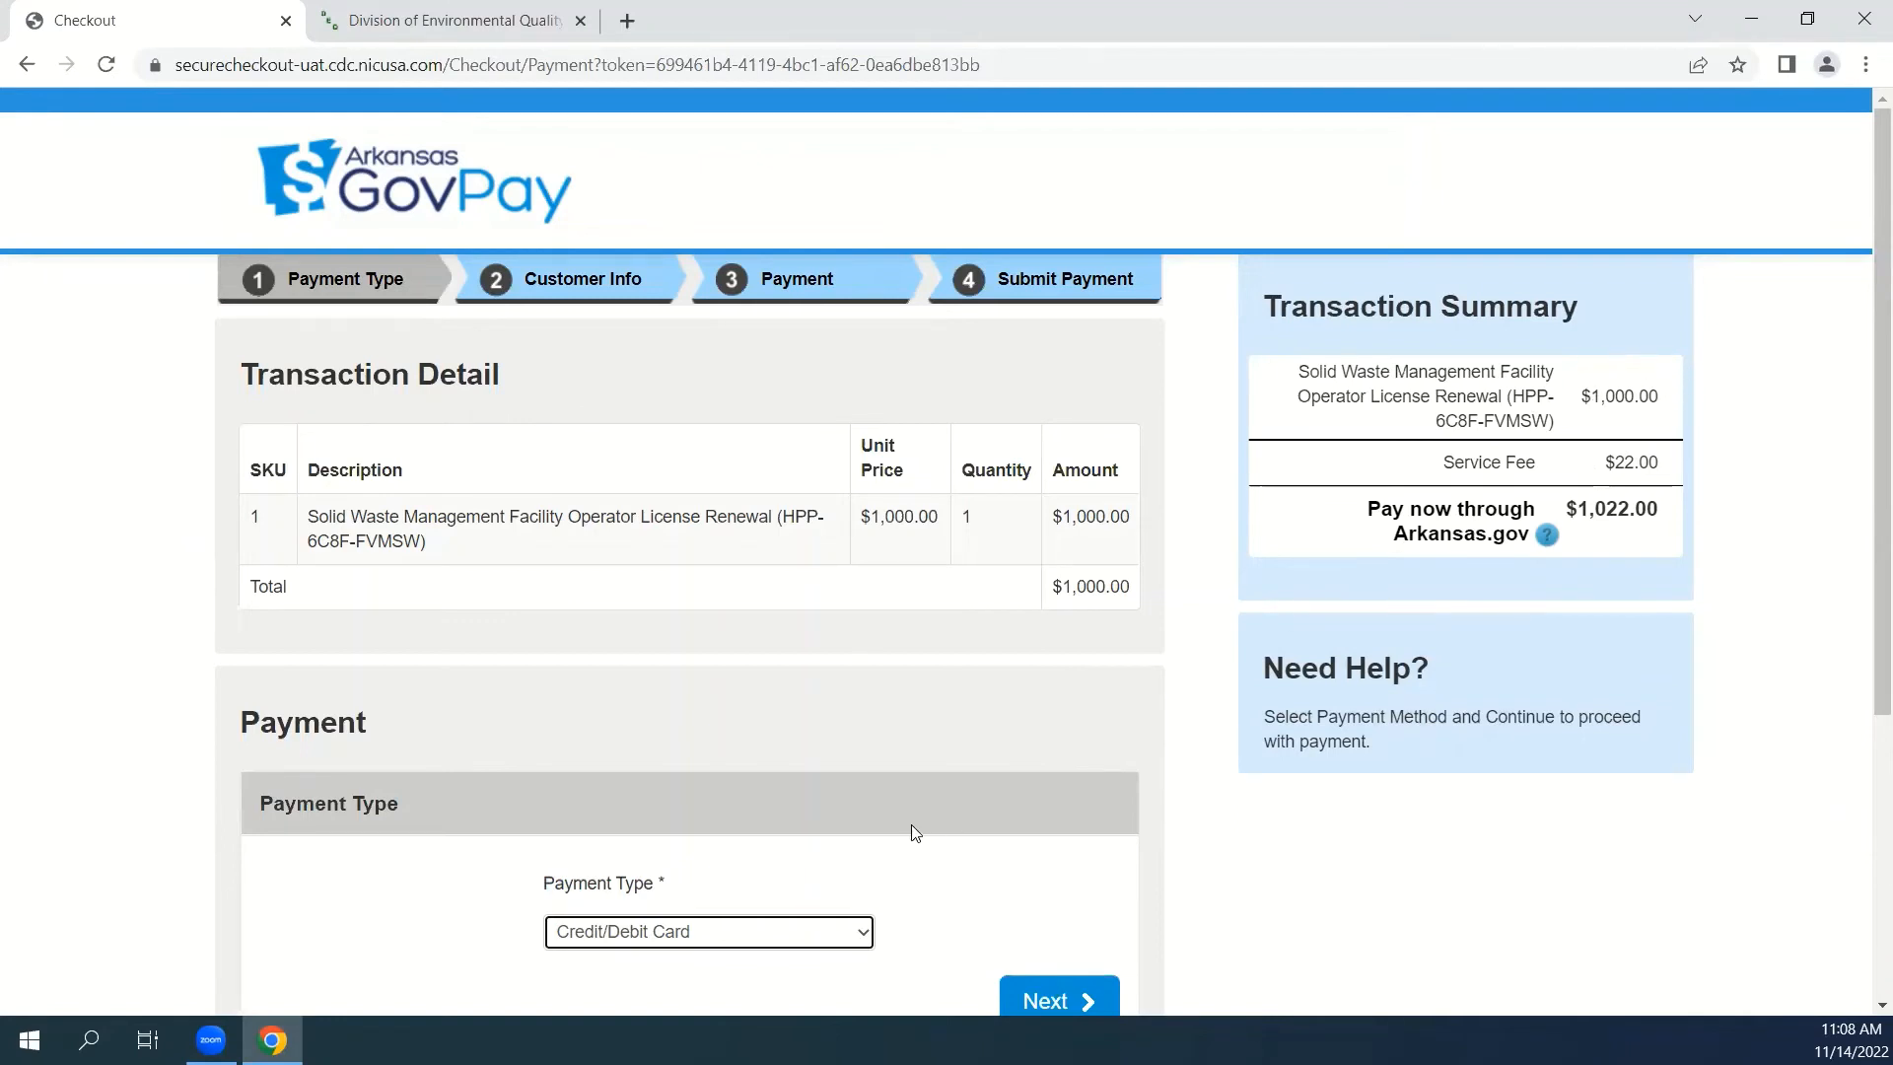
scroll(910, 821, down, 1)
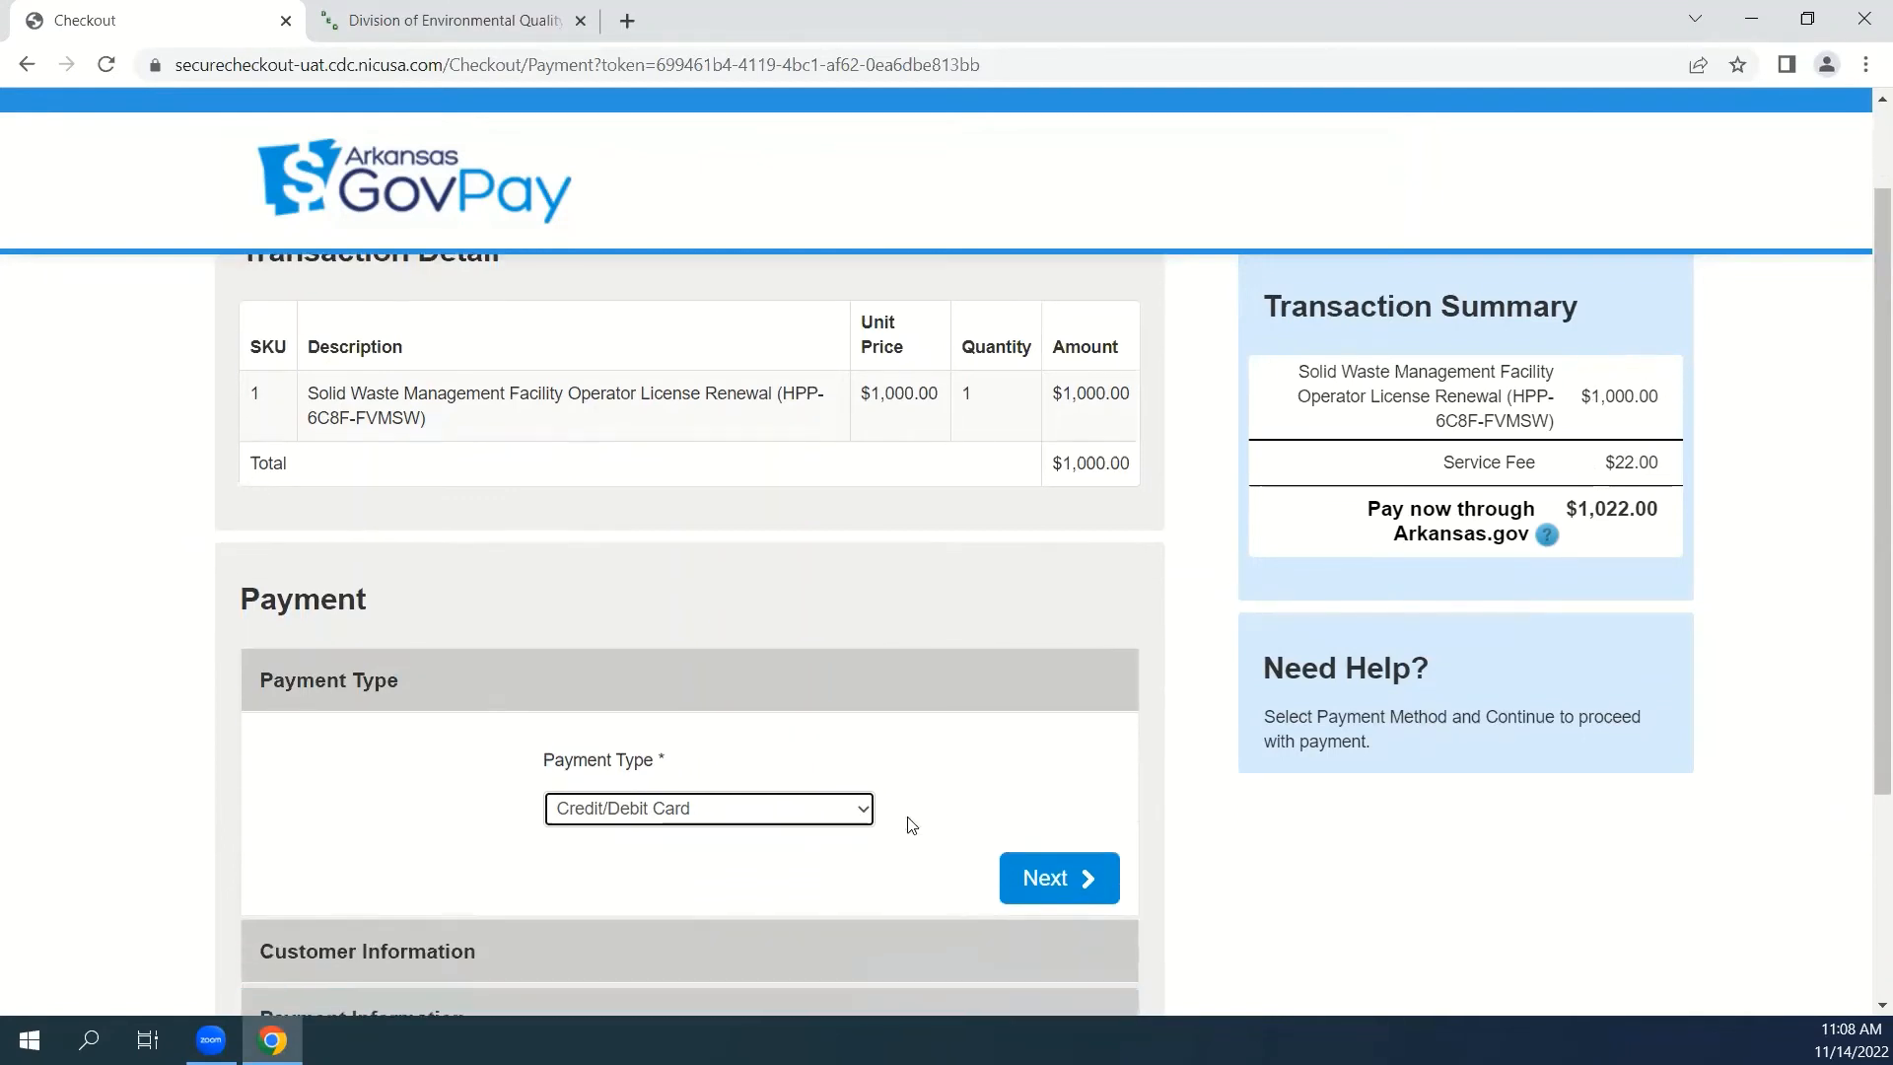
click(1056, 891)
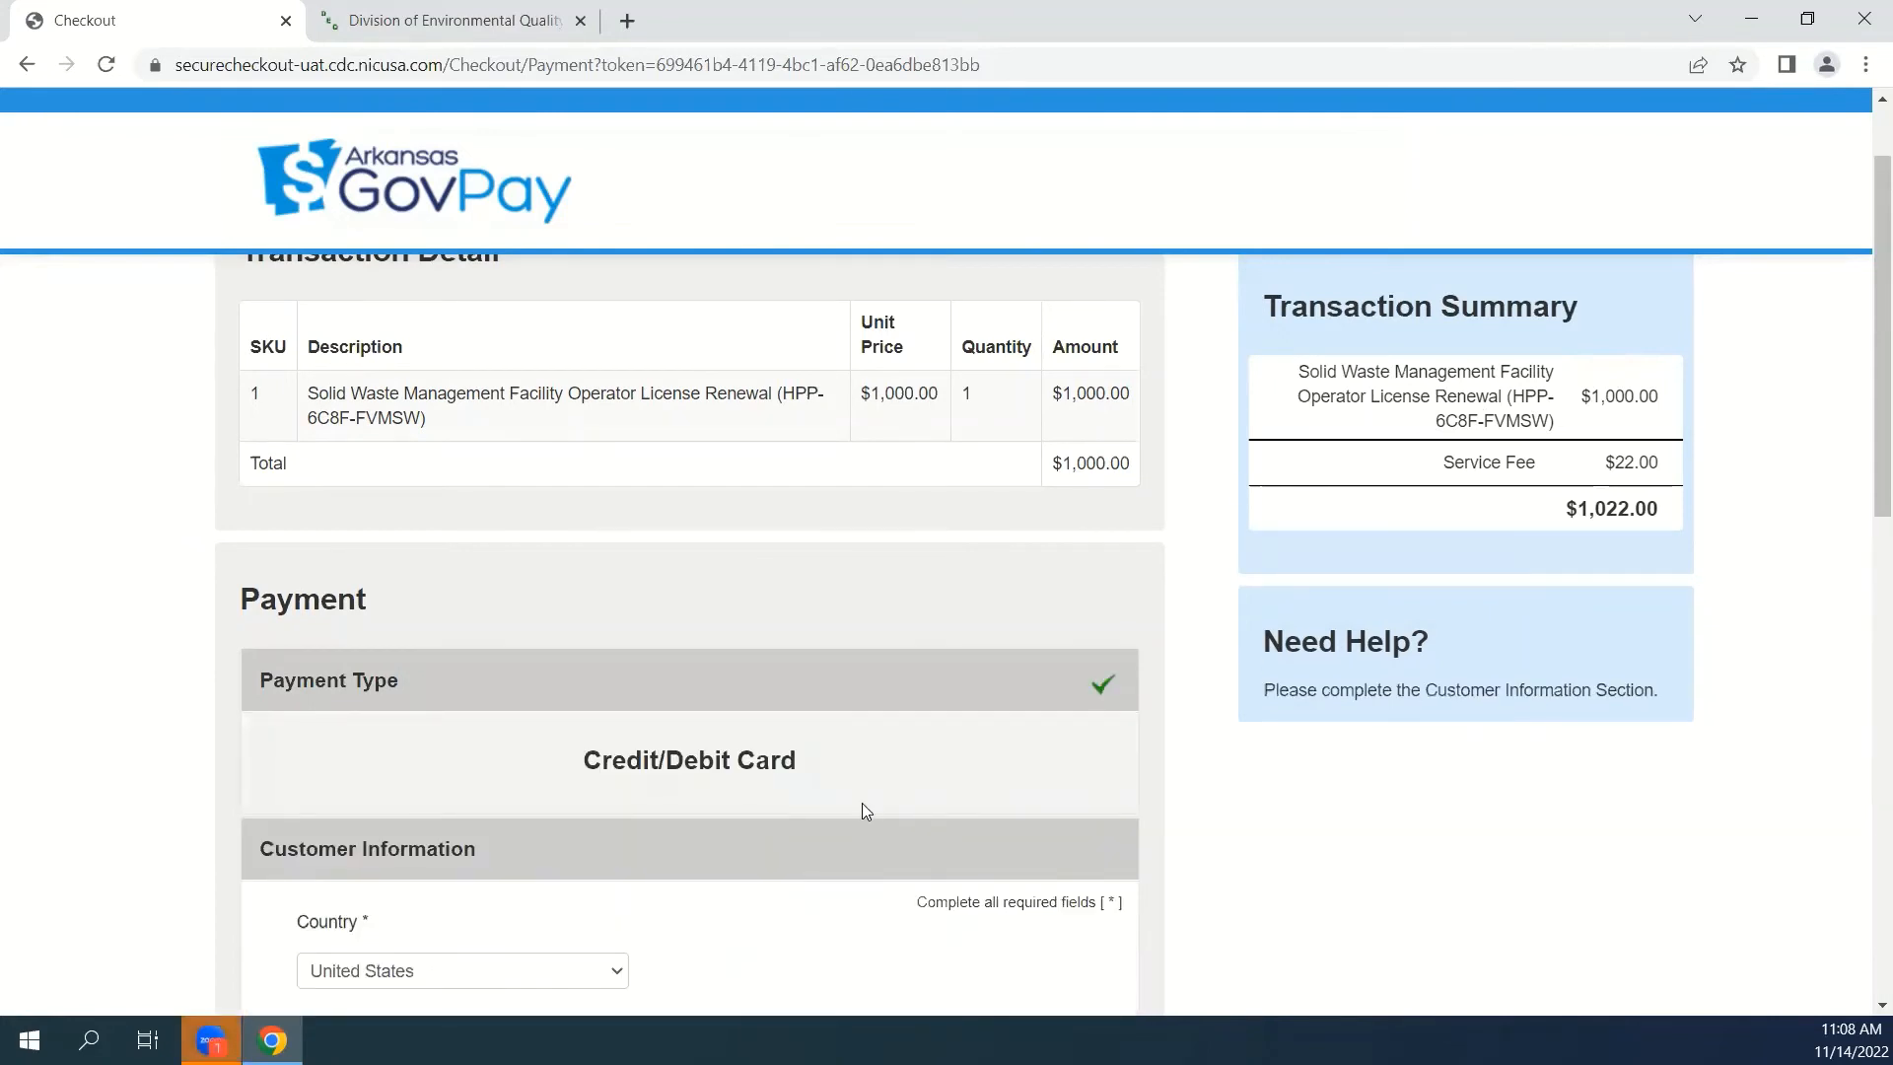
Fill in the customer information from the saved address entry and continue to the payment information.
scroll(684, 732, down, 3)
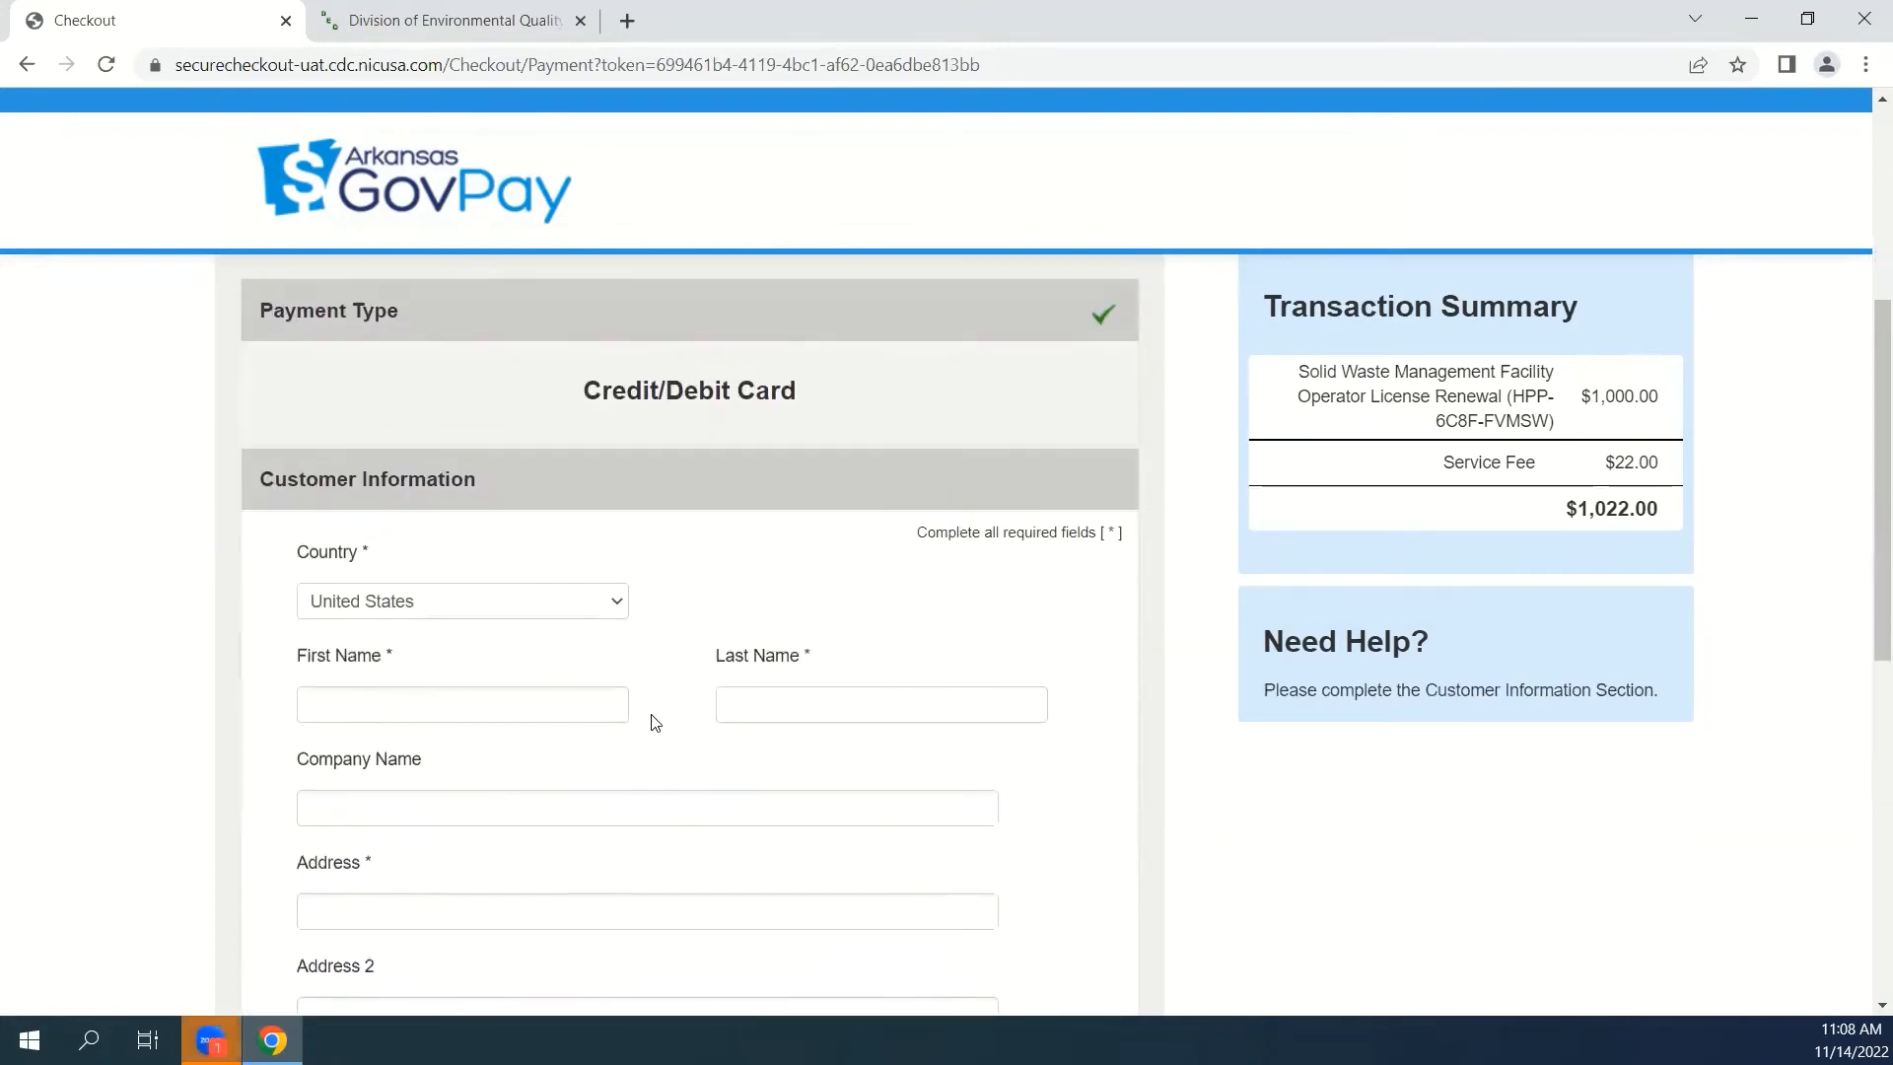
scroll(553, 697, down, 1)
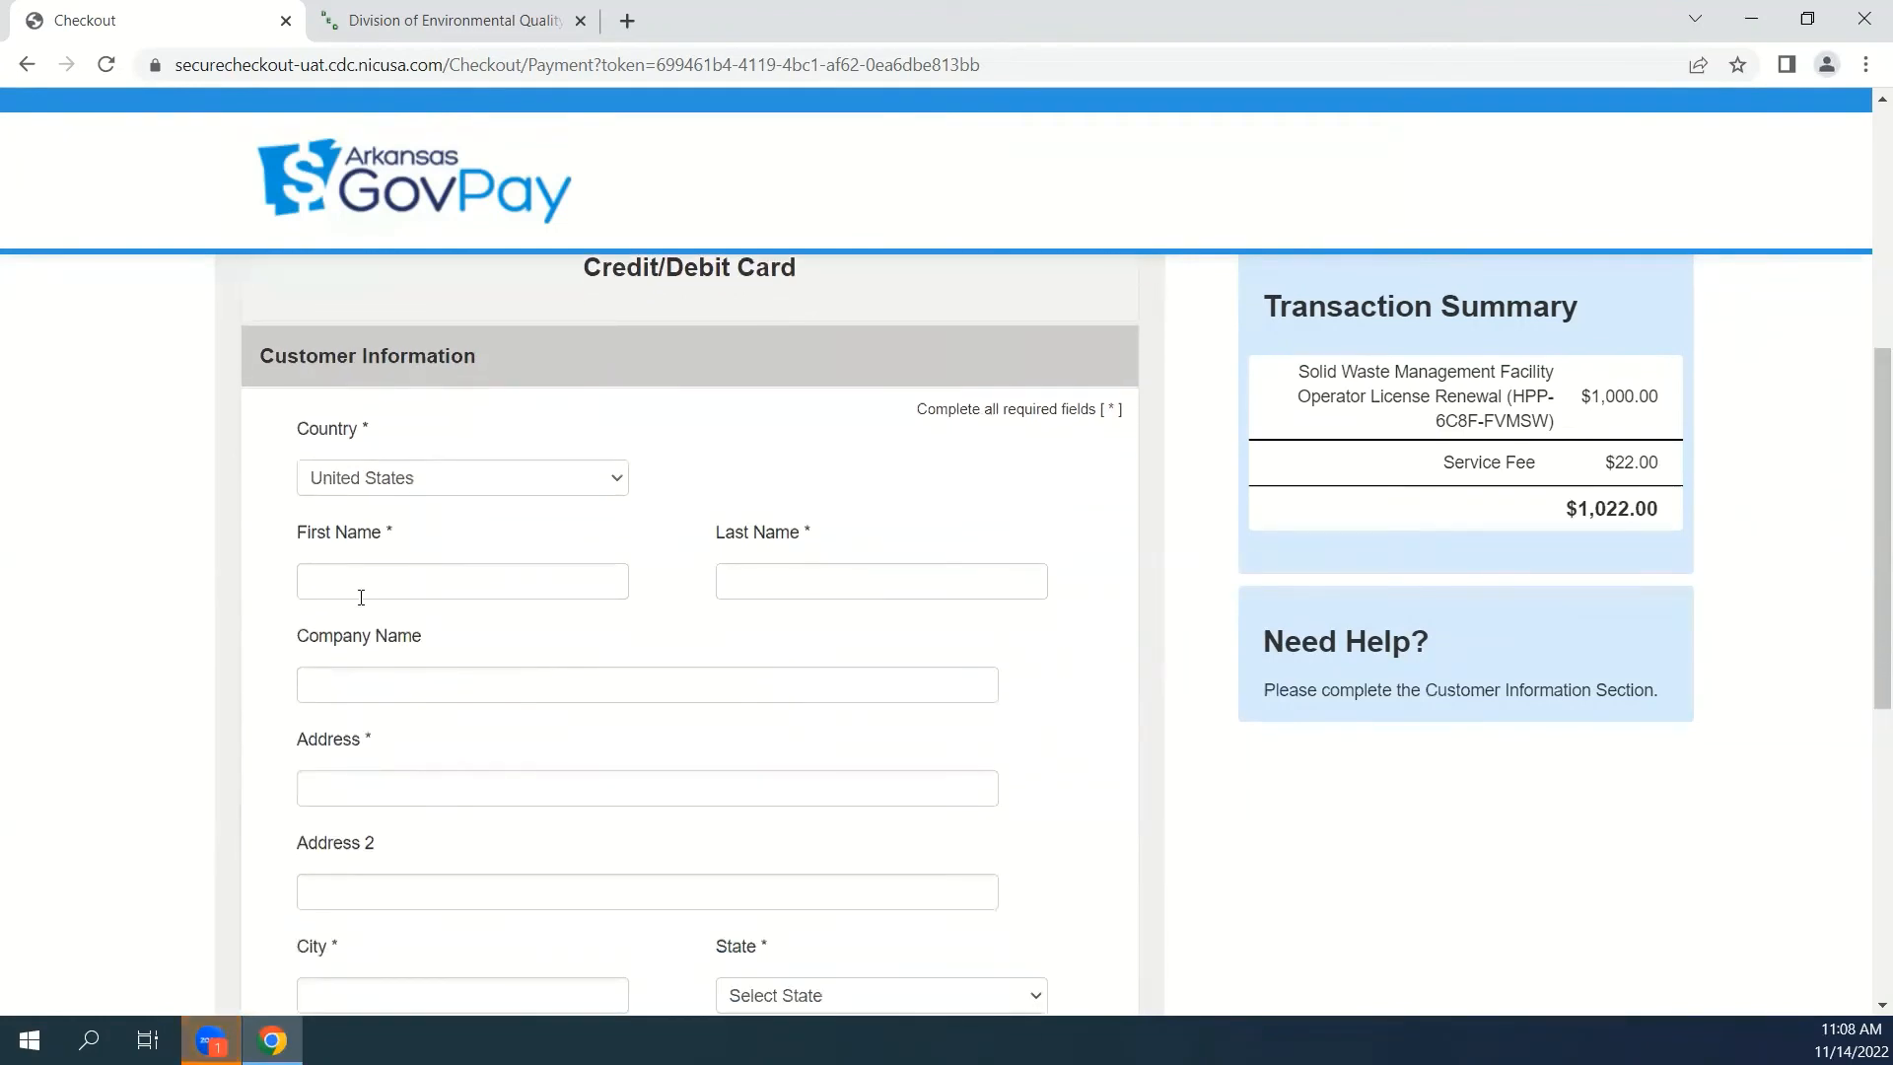
scroll(414, 571, down, 2)
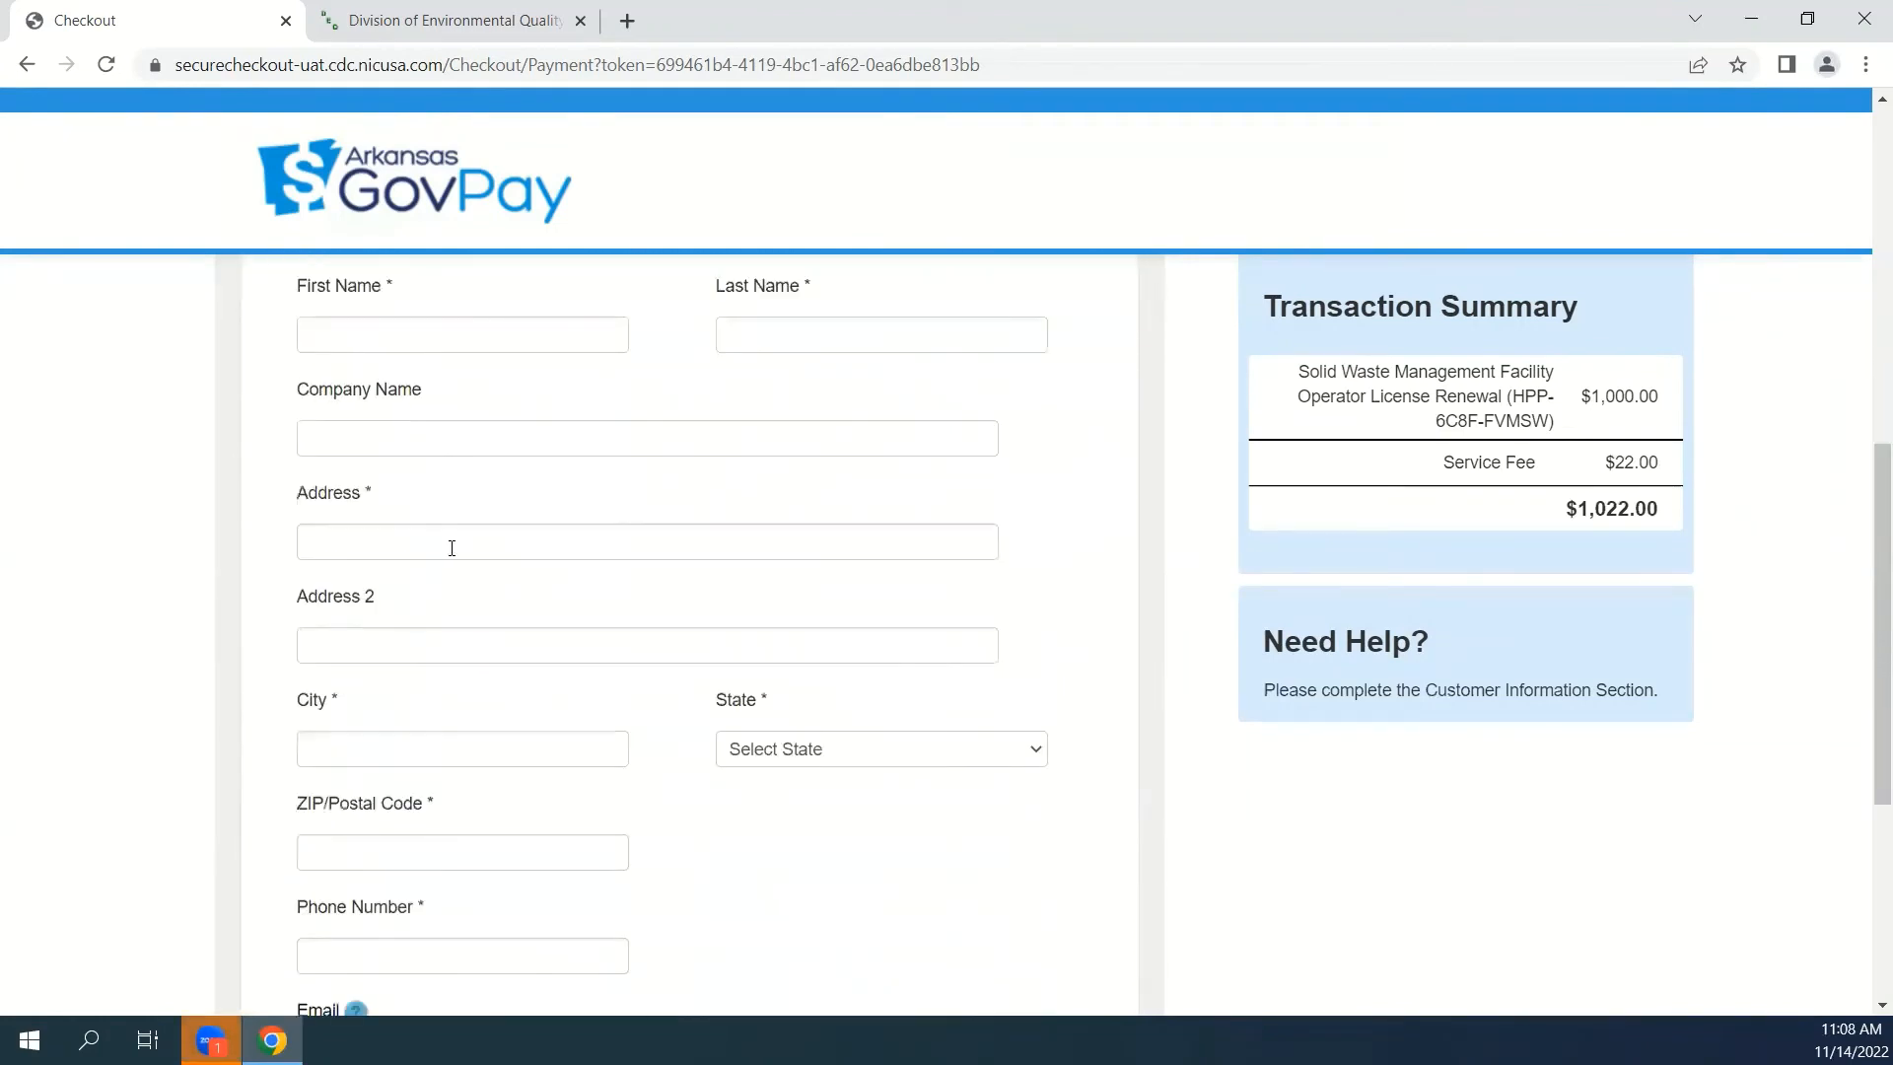
click(392, 335)
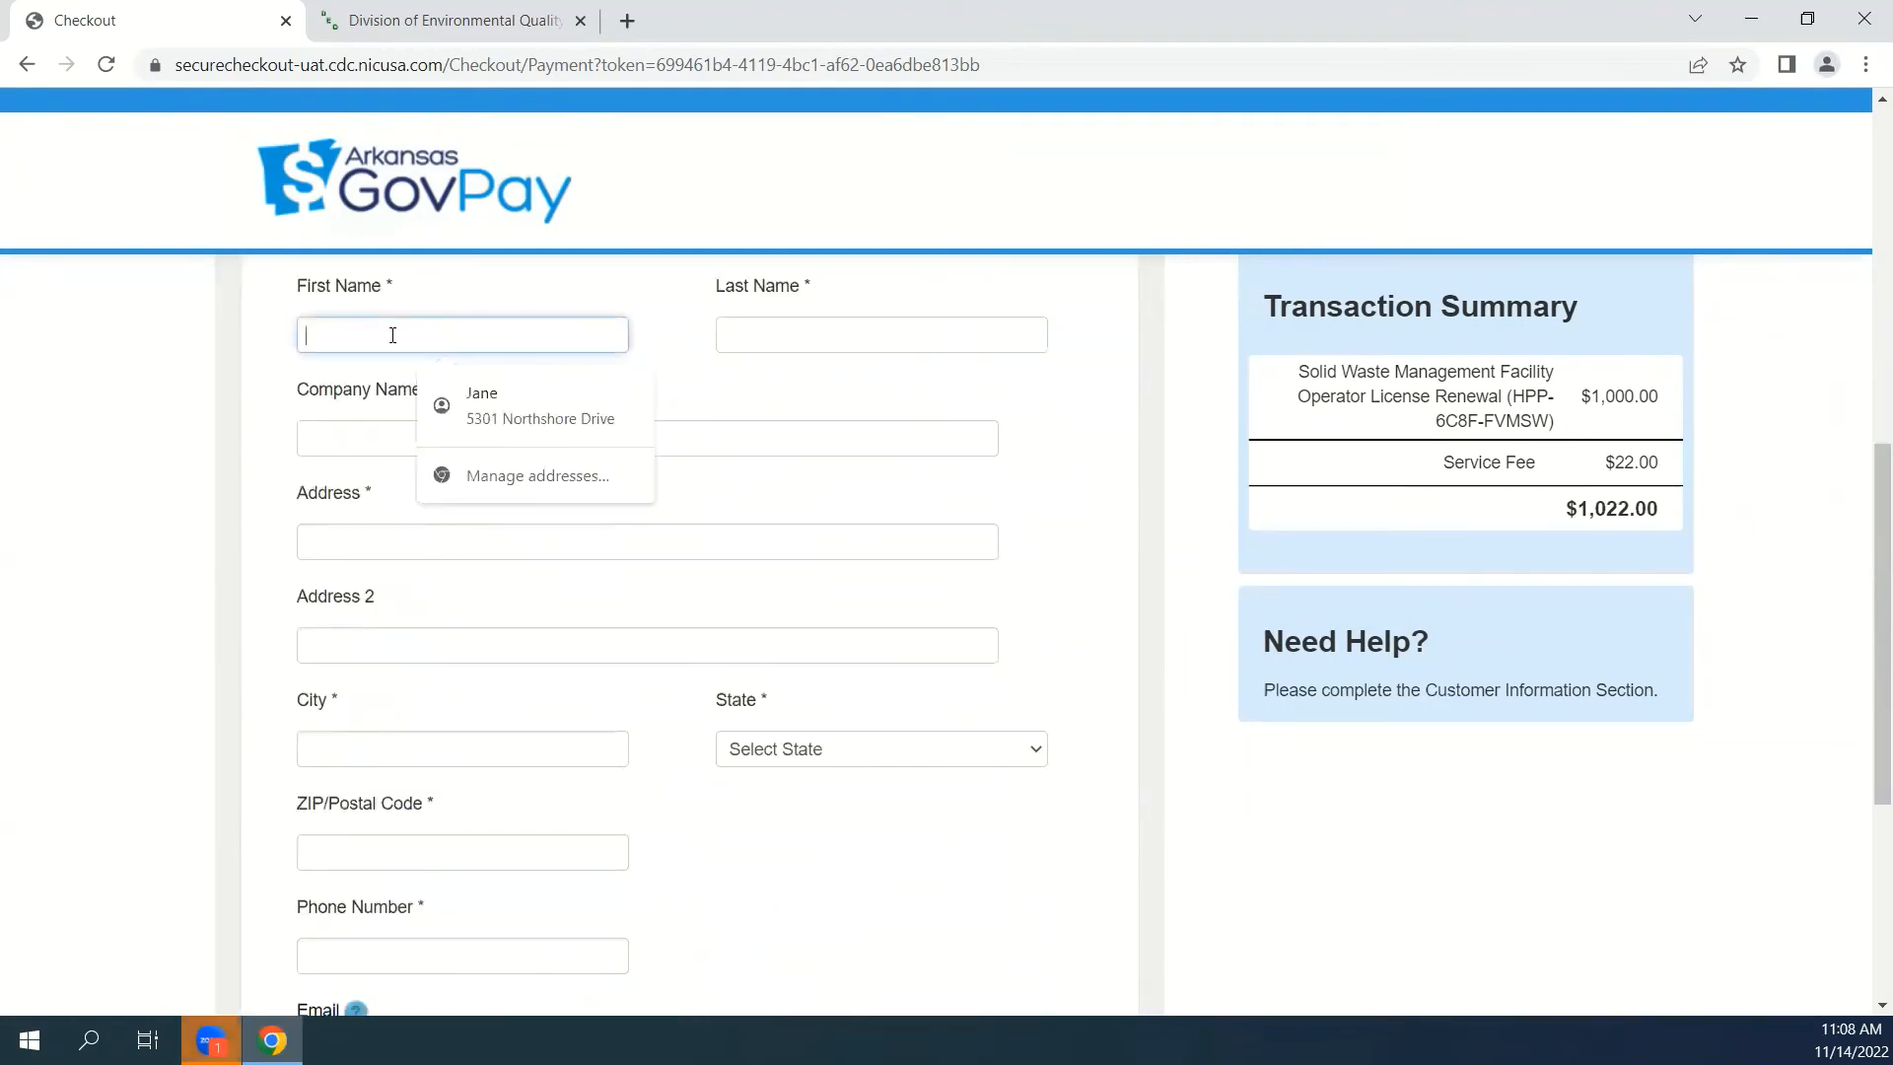
click(470, 399)
scroll(769, 822, down, 4)
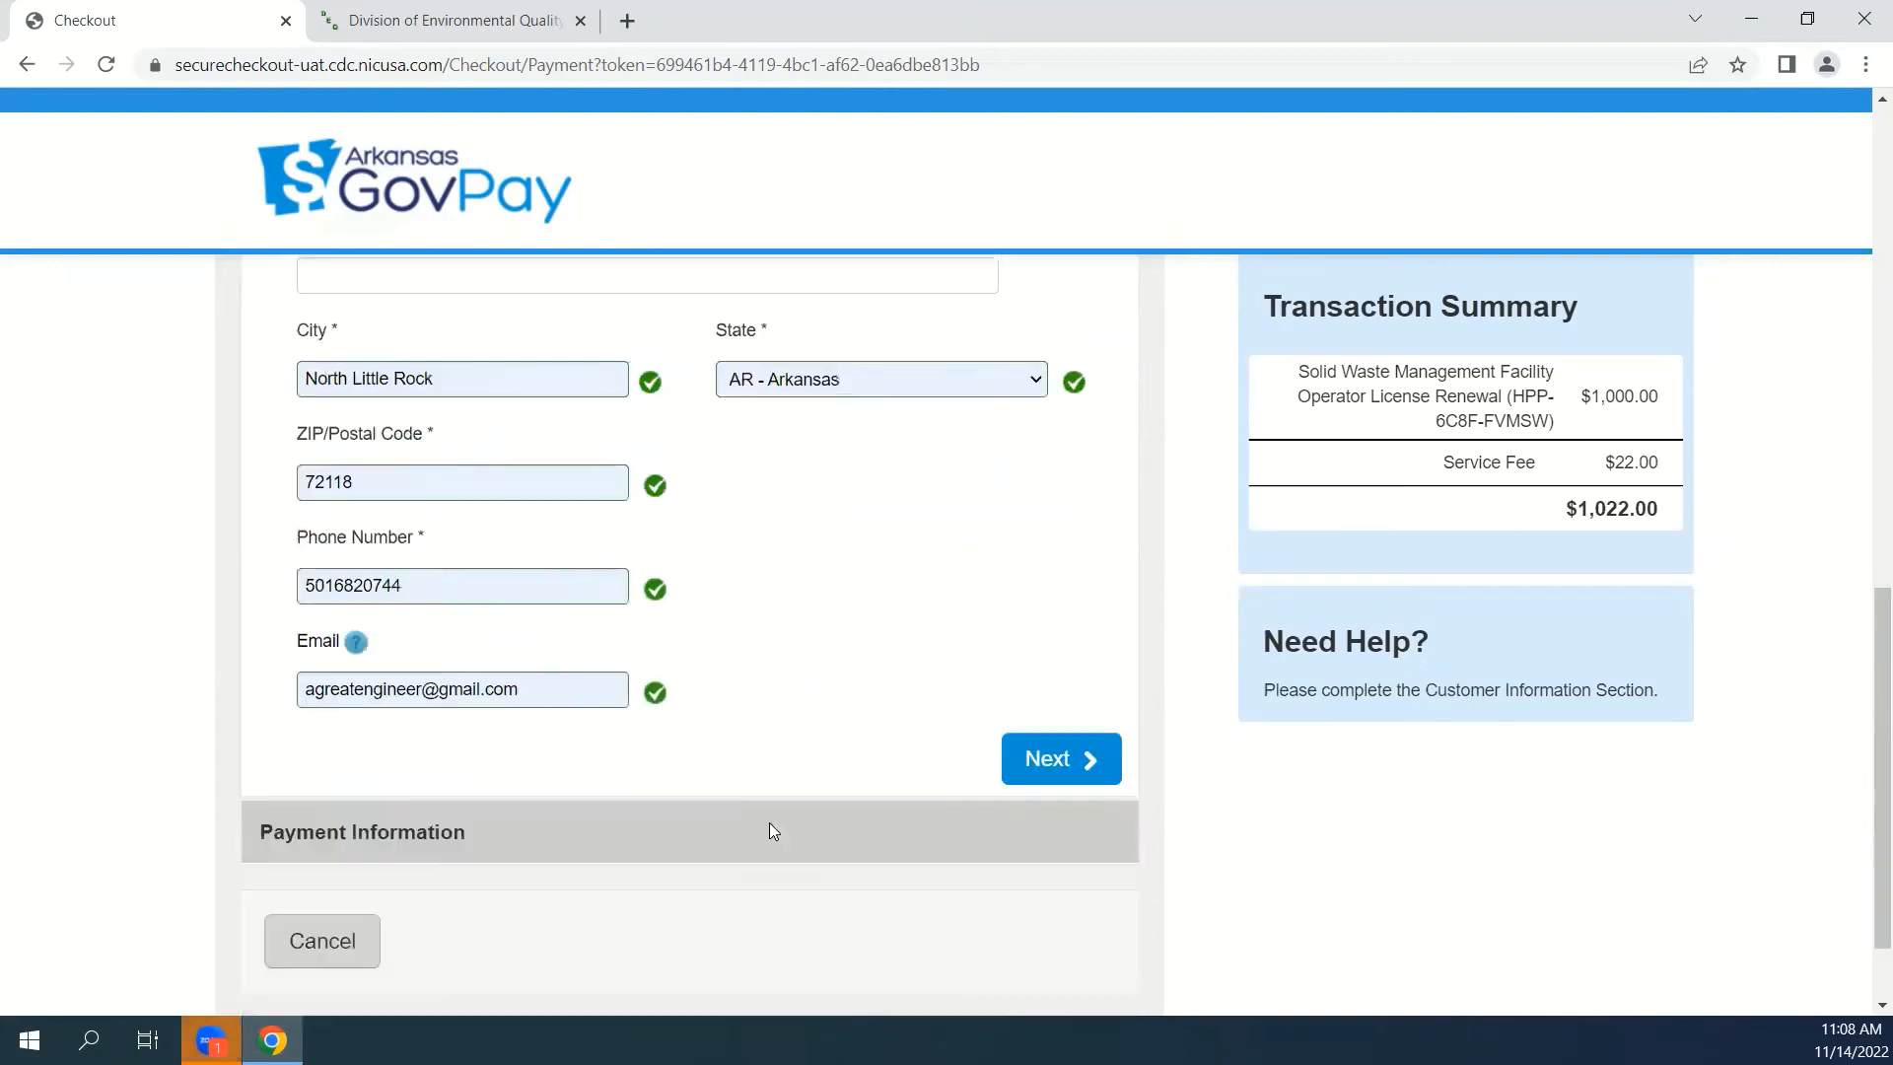
scroll(767, 779, down, 1)
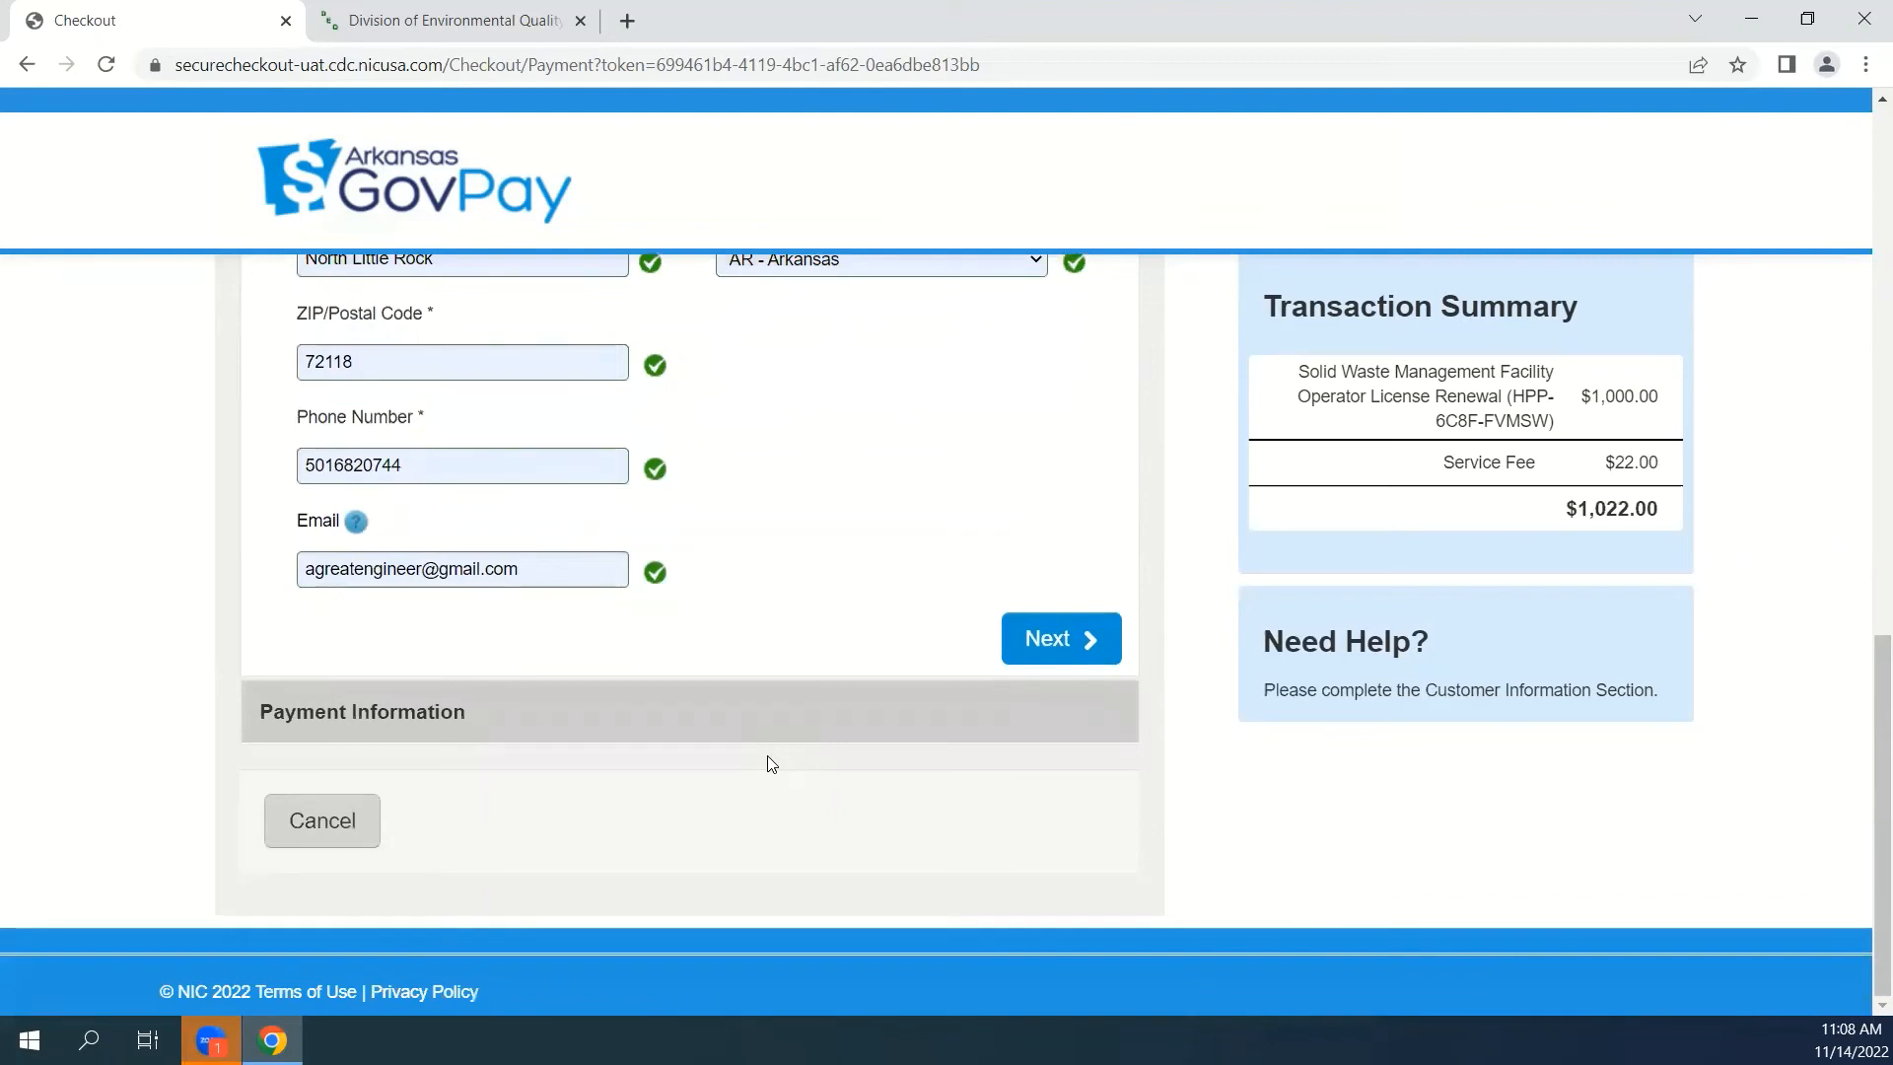
click(1083, 648)
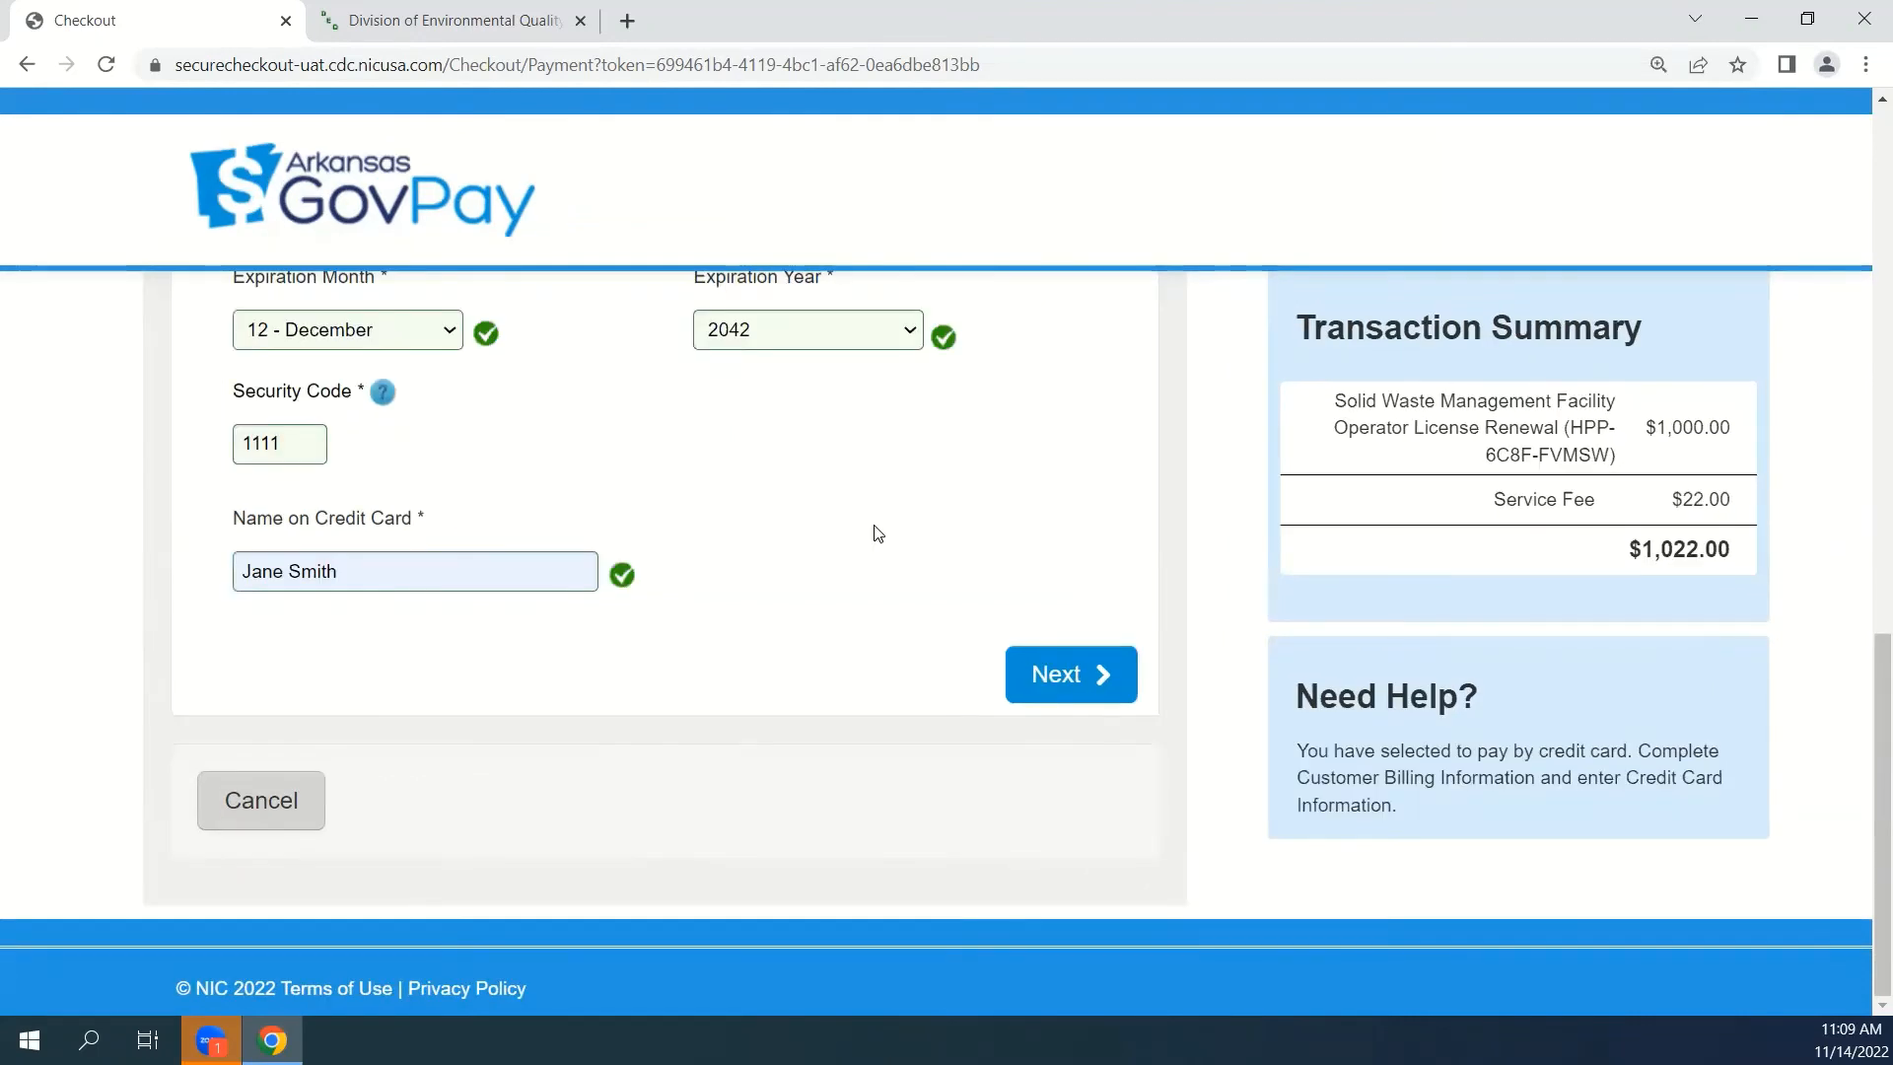
Accept the entered credit card details and submit the payment of the renewal fees.
click(1058, 680)
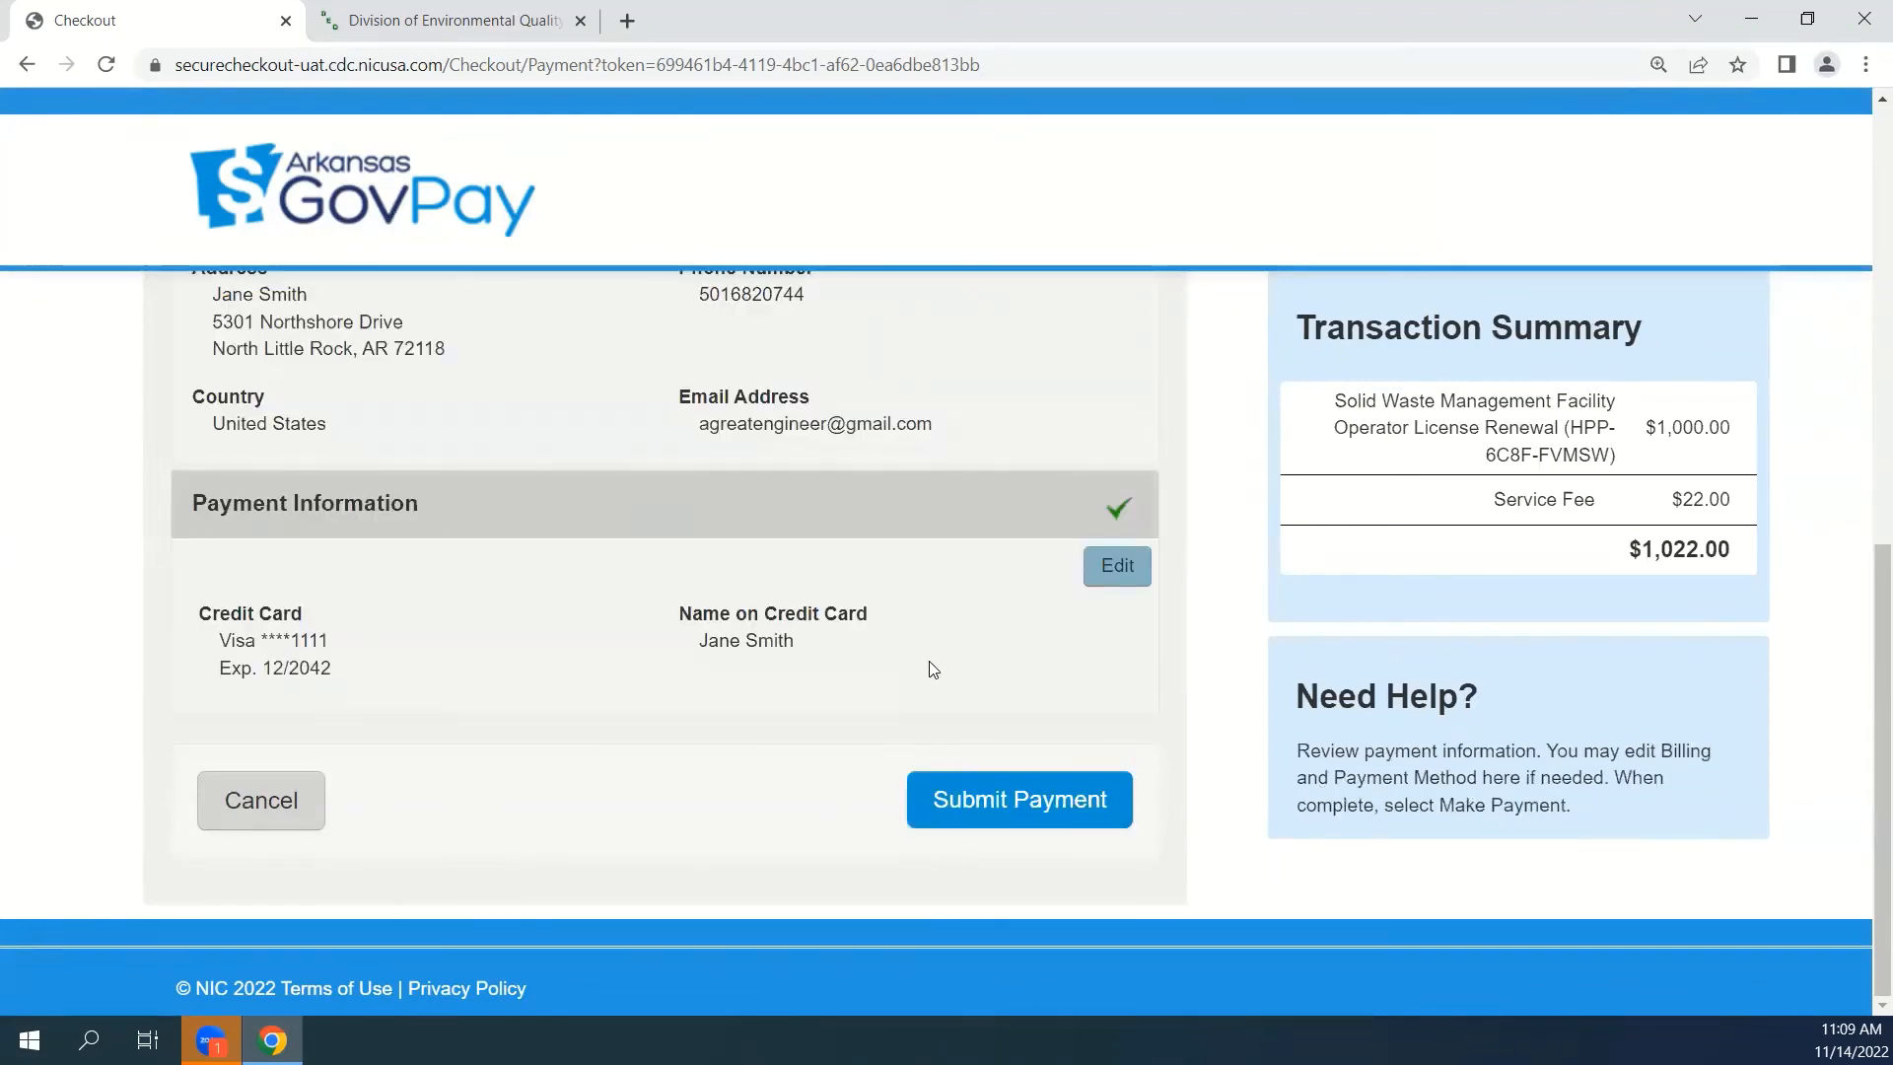
click(1004, 810)
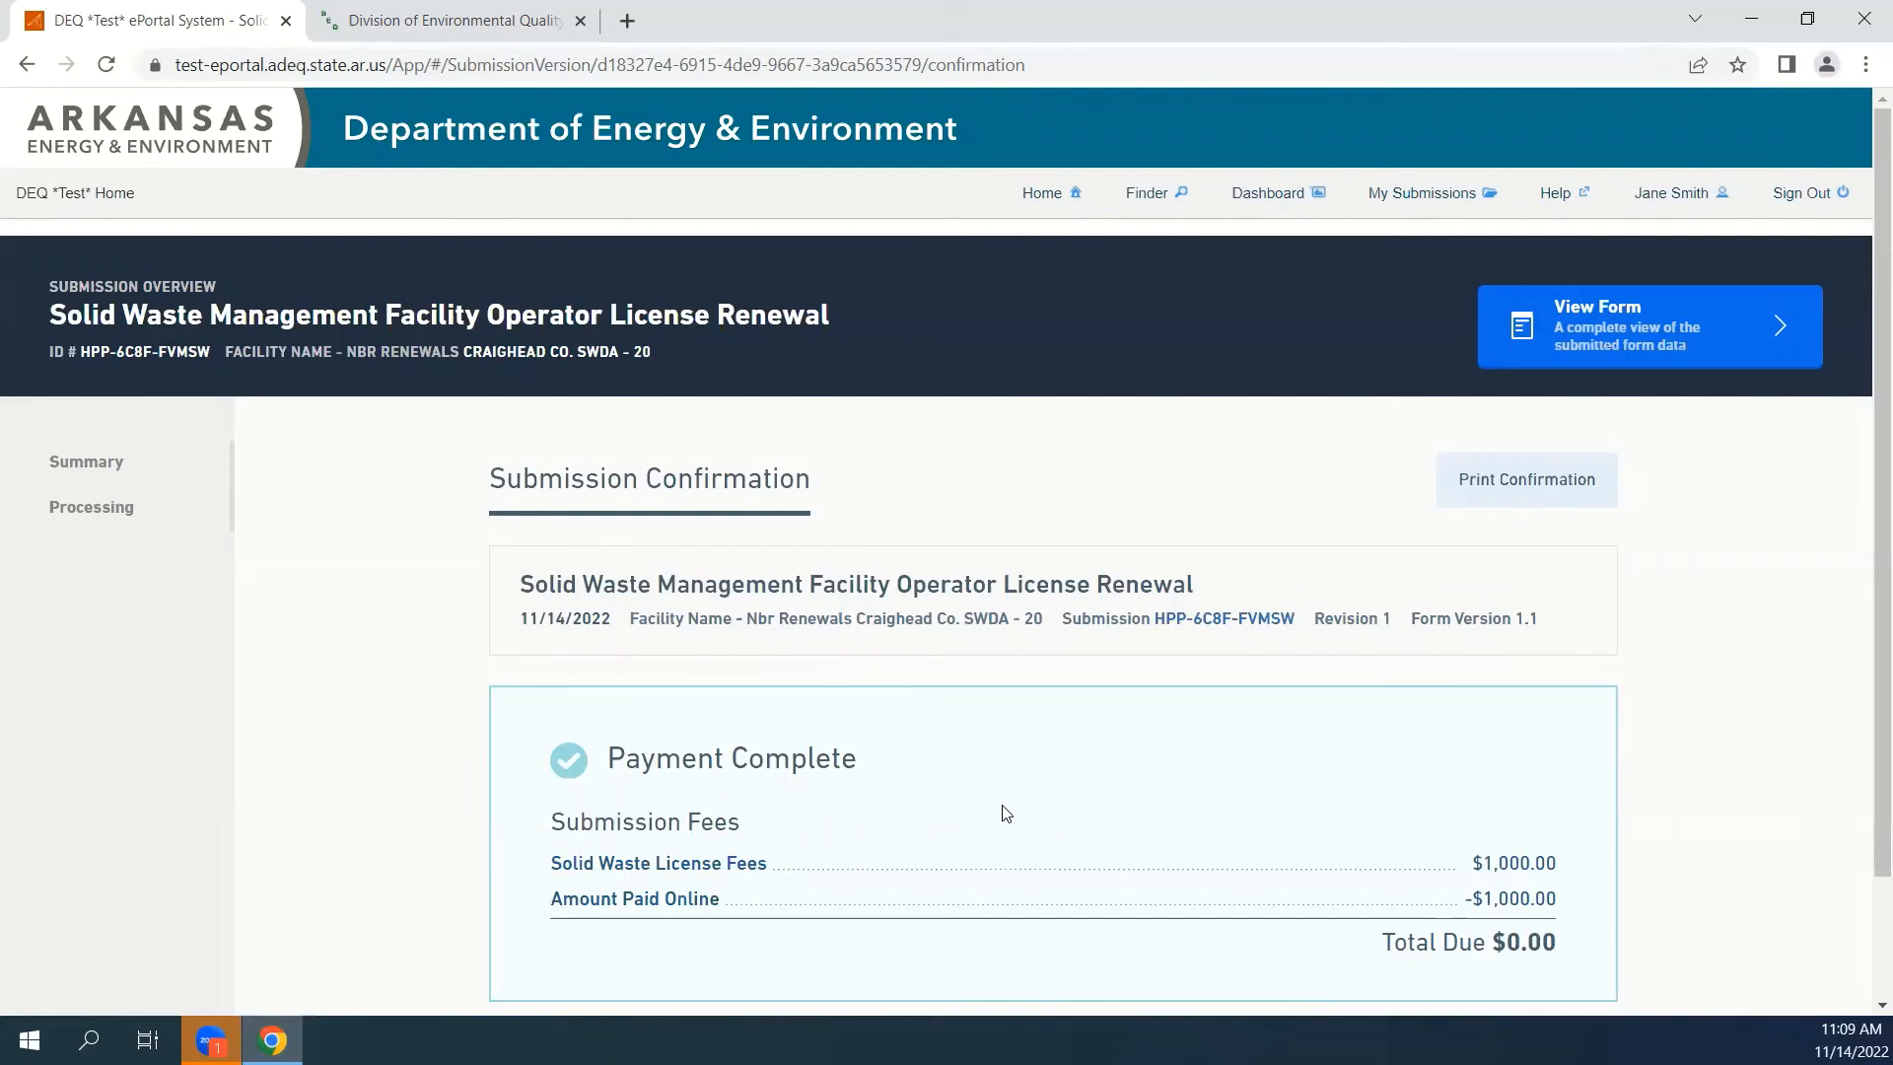
scroll(1003, 812, down, 1)
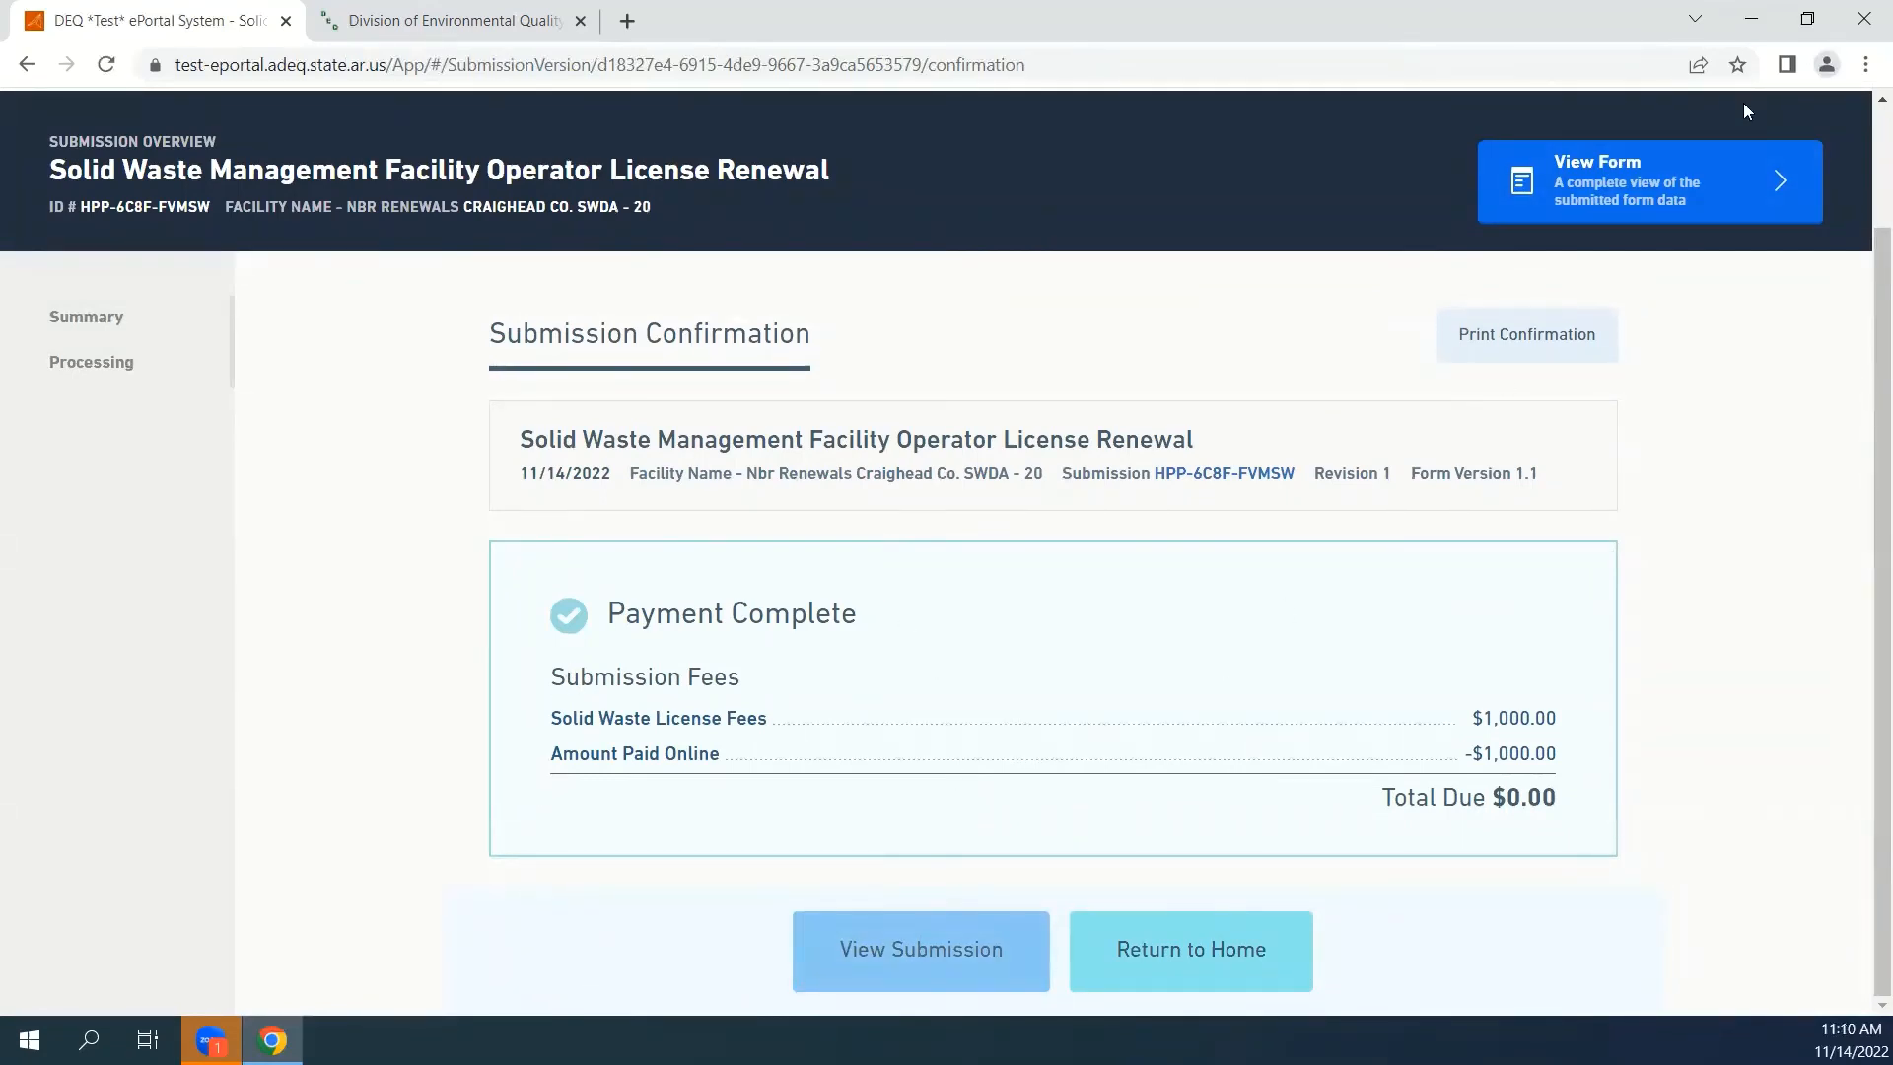
Open the submitted renewal form and review its renewal information, licensees table, total fee and payment method.
click(883, 962)
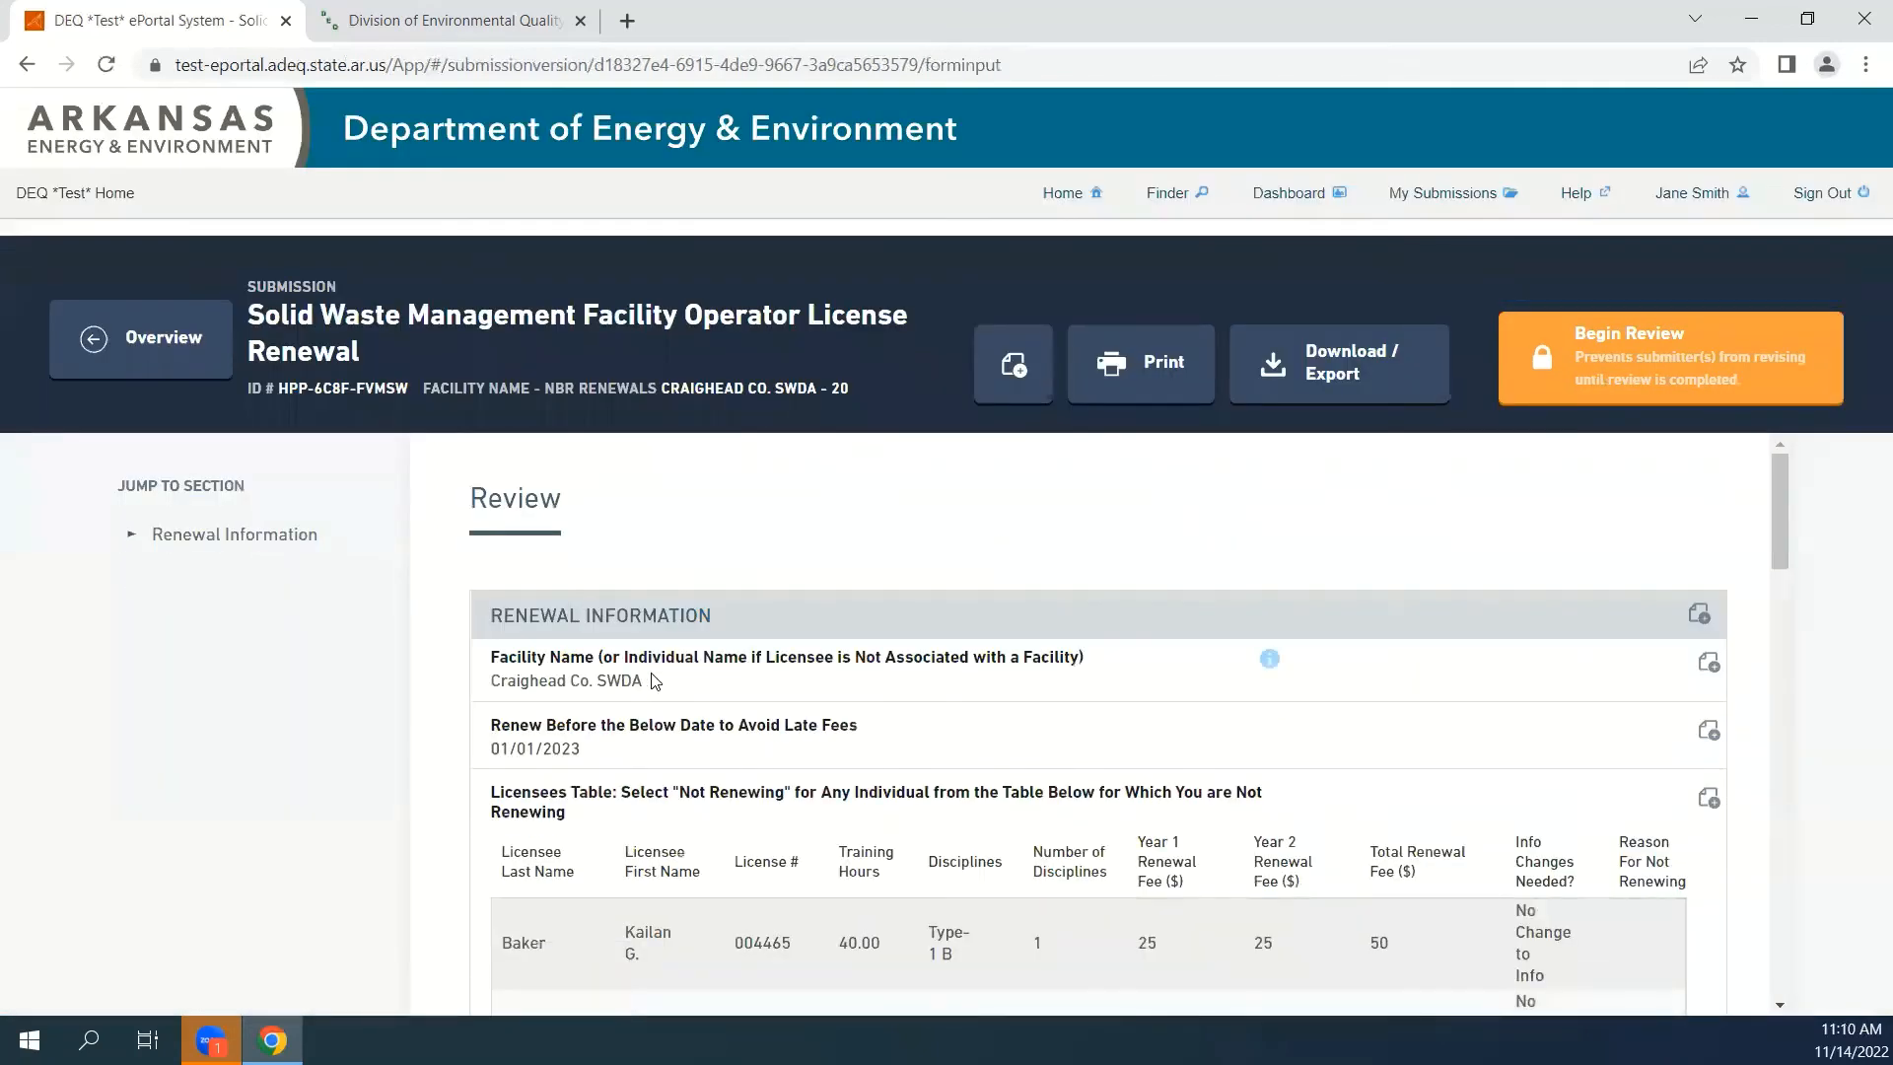
scroll(651, 680, down, 12)
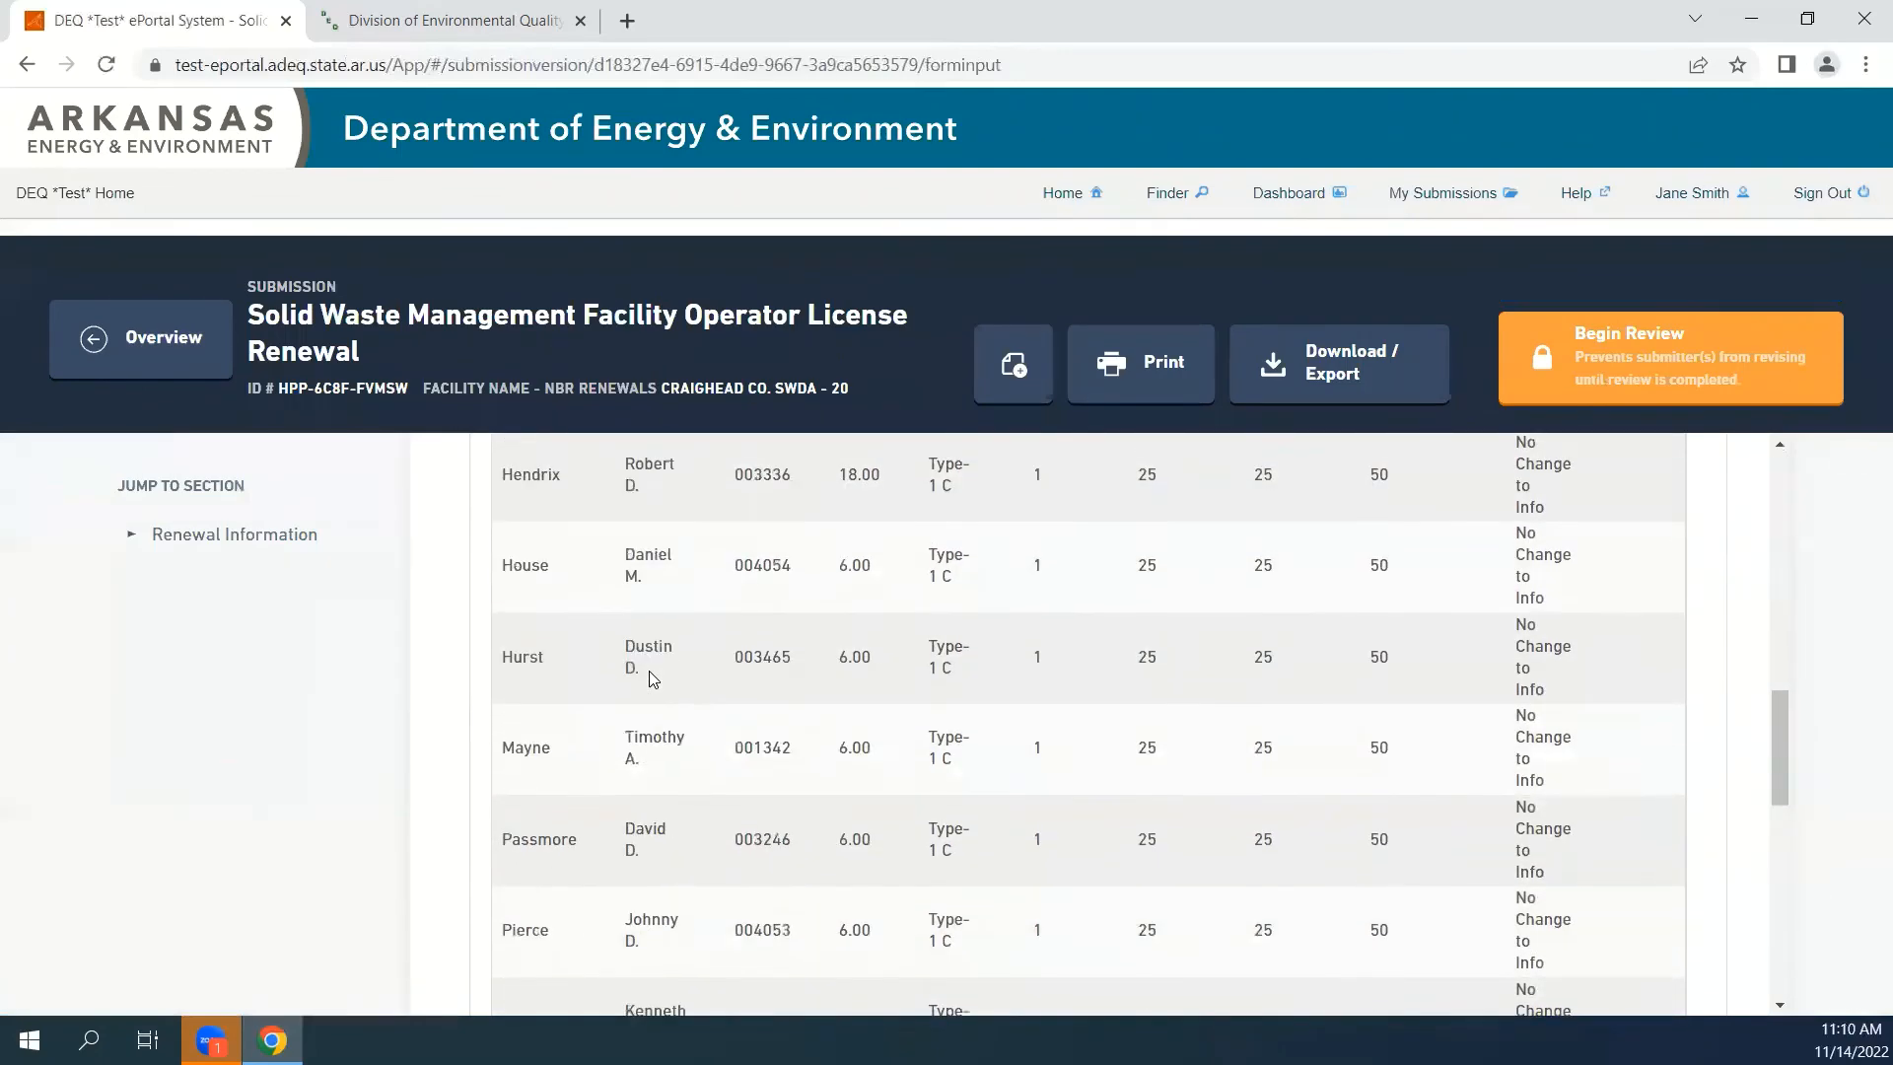
scroll(651, 681, down, 10)
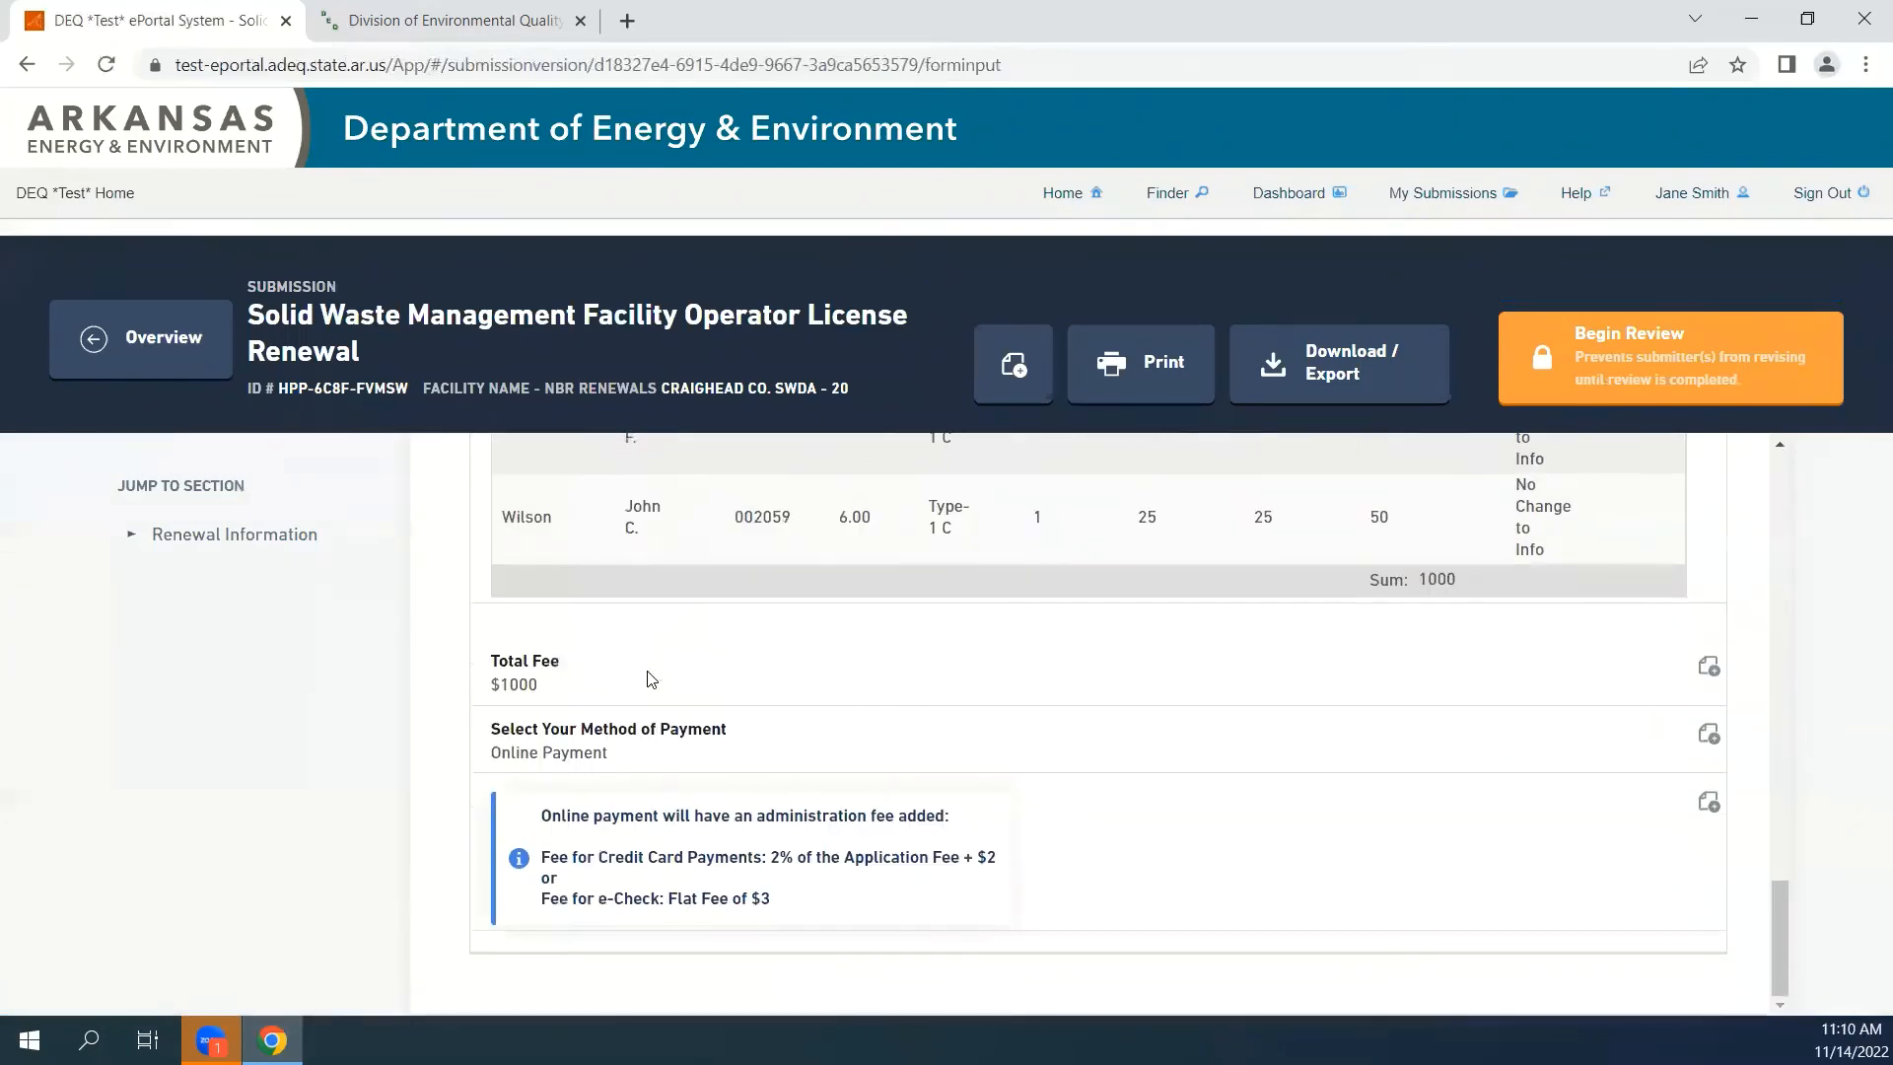
scroll(651, 681, up, 5)
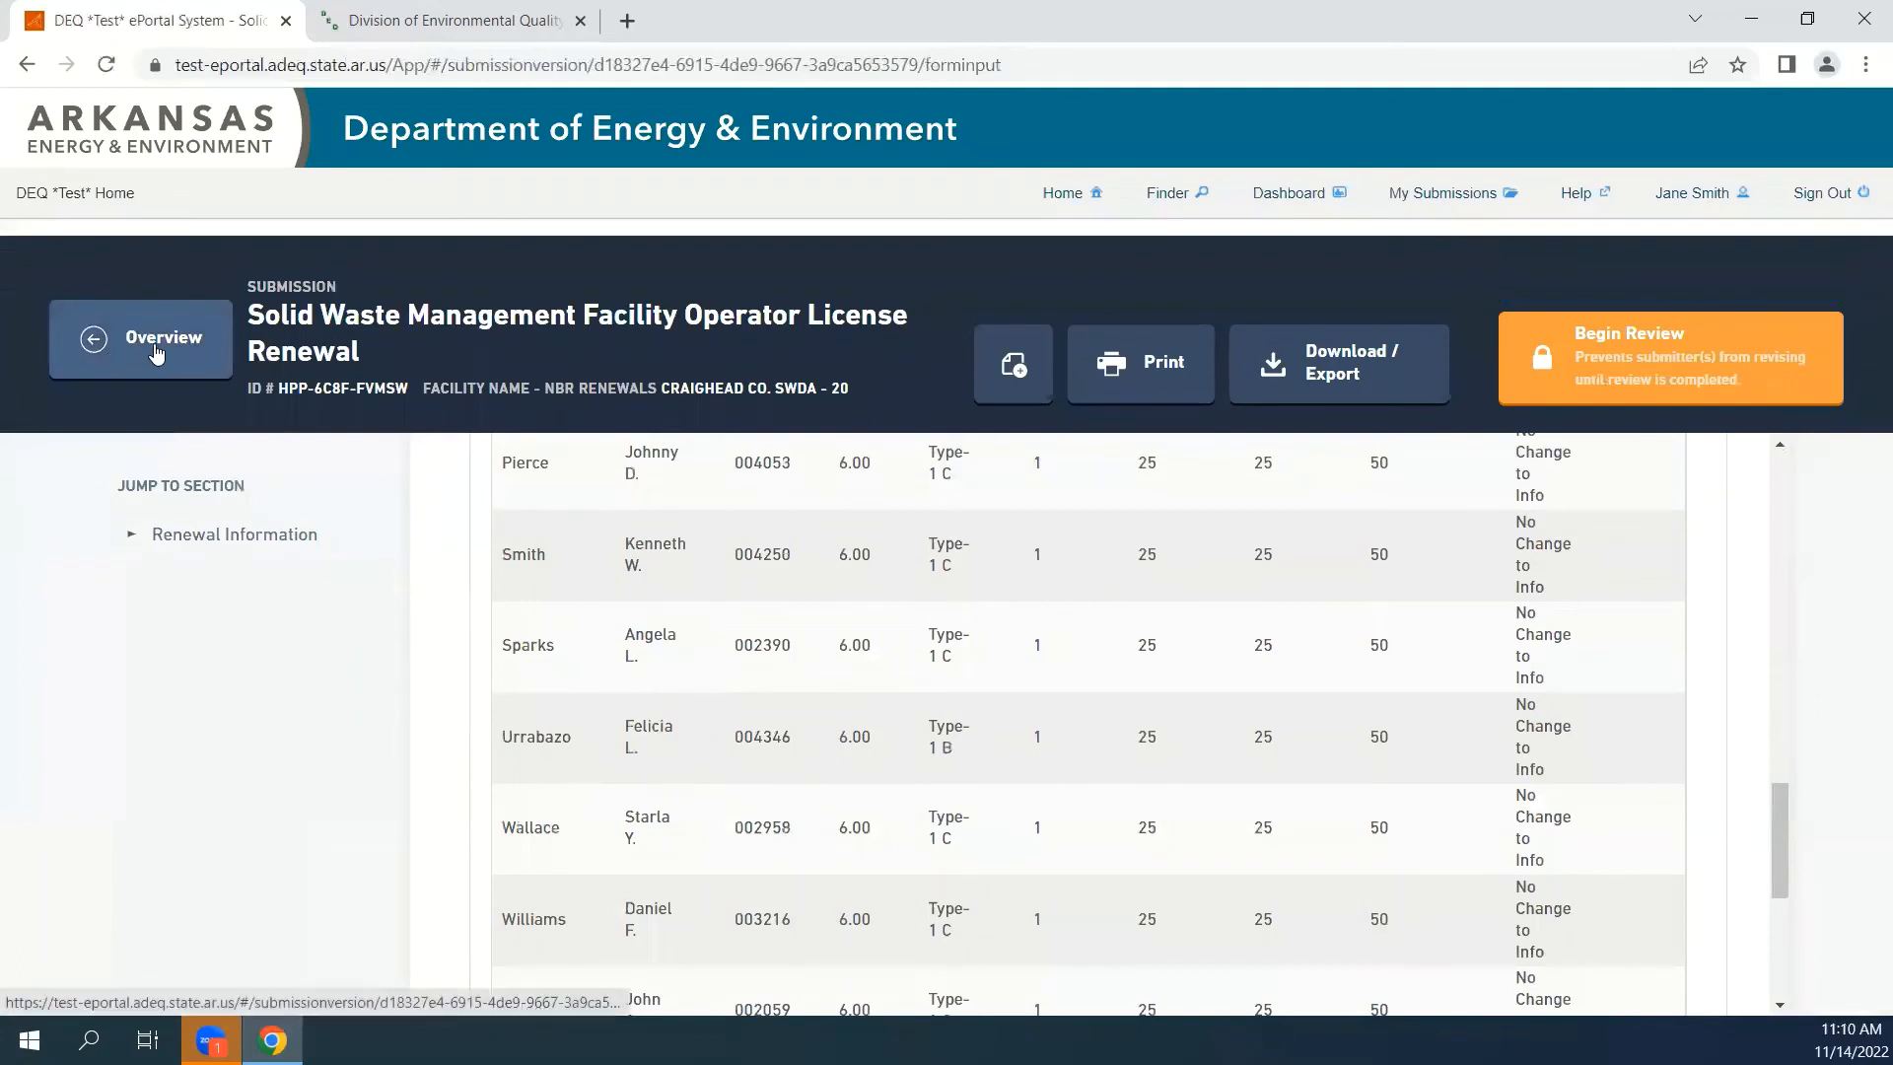
View the submission's processing steps from its overview, and open the newest renewal's overview from the list of own submissions.
click(156, 352)
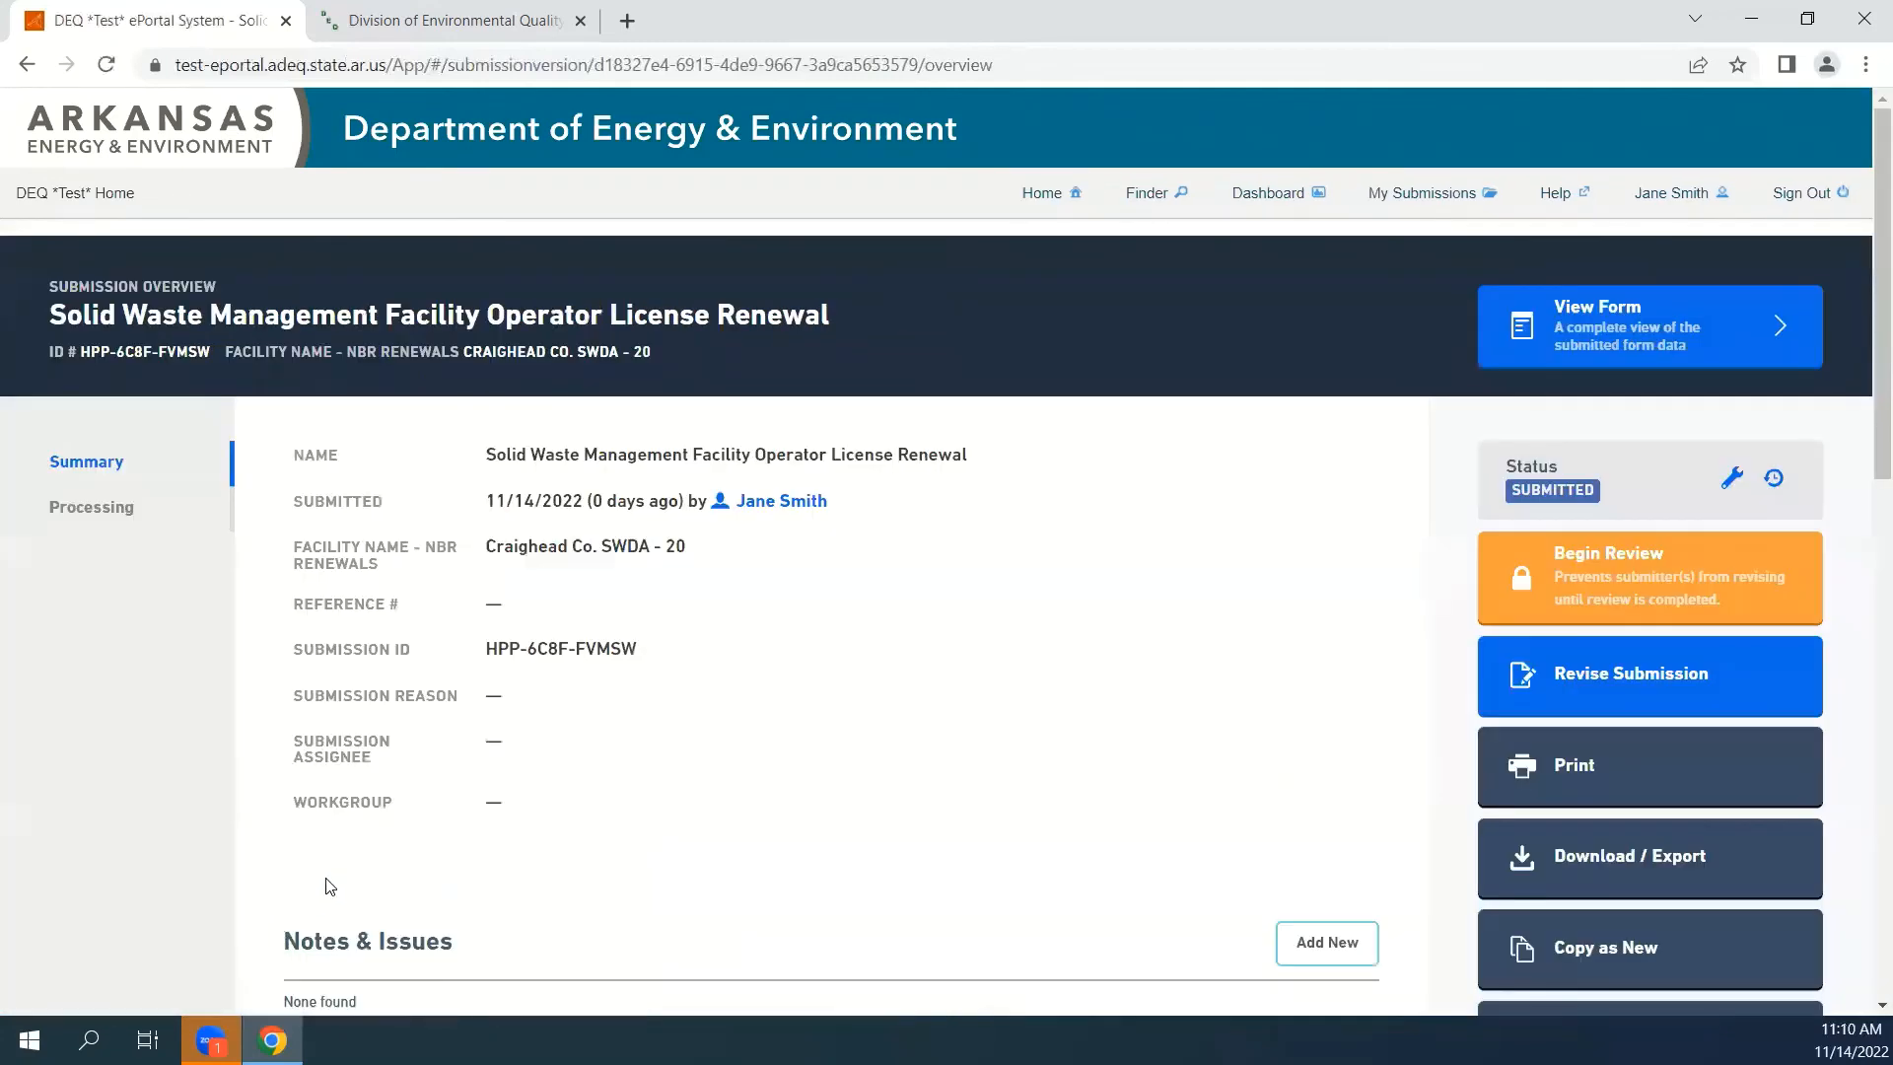
click(102, 514)
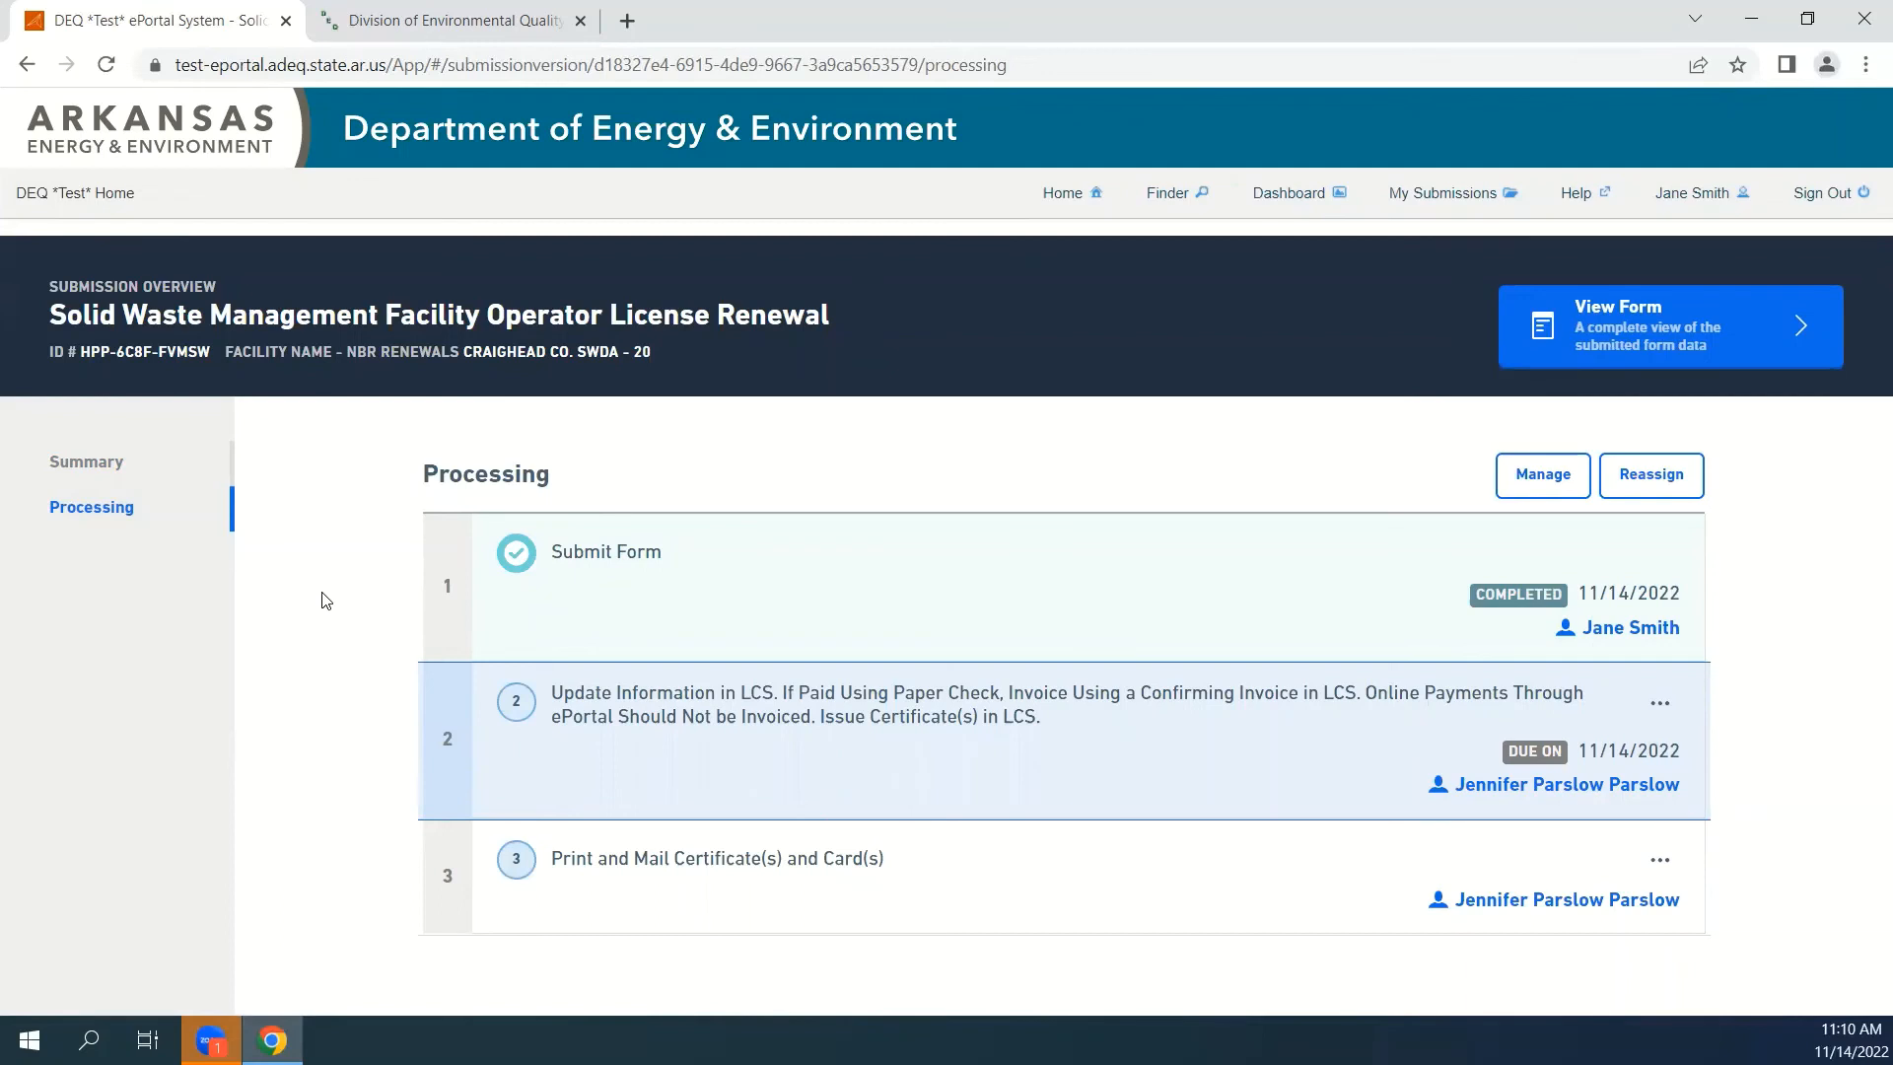
click(1423, 200)
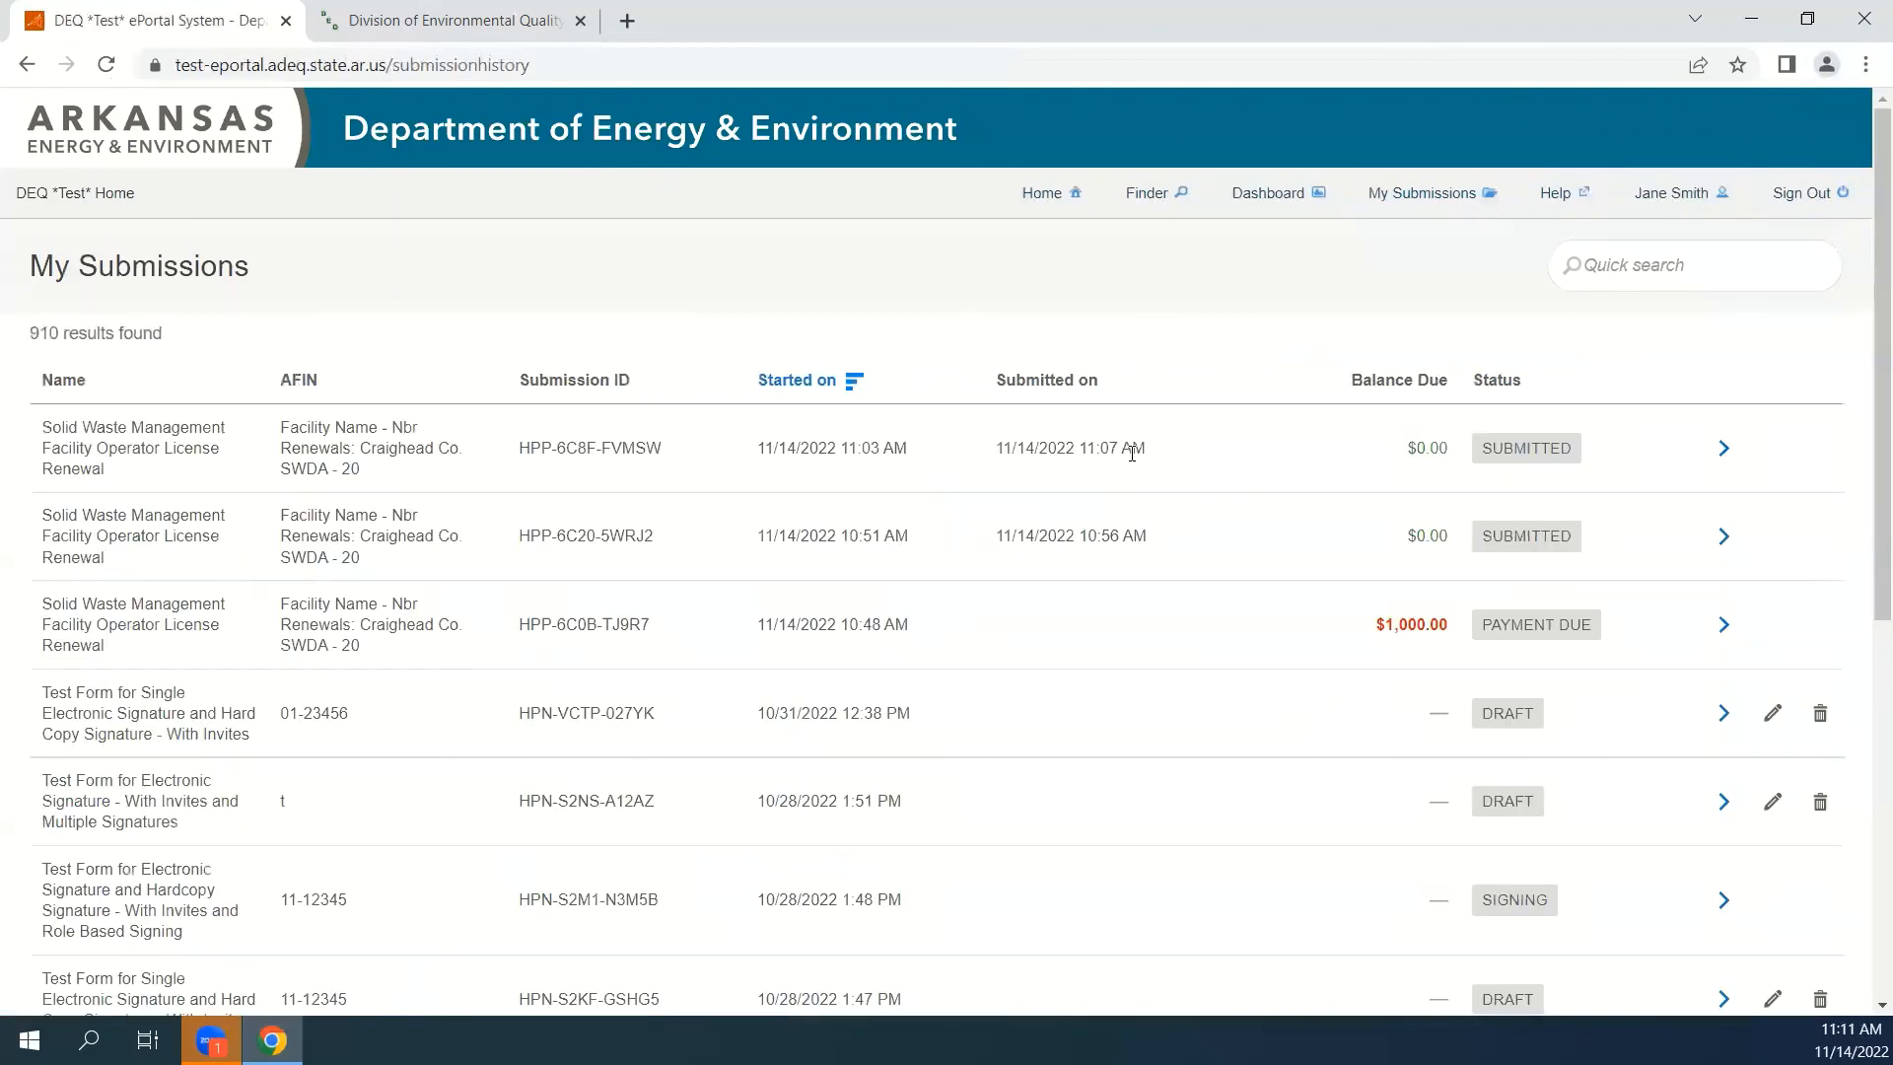
click(1723, 451)
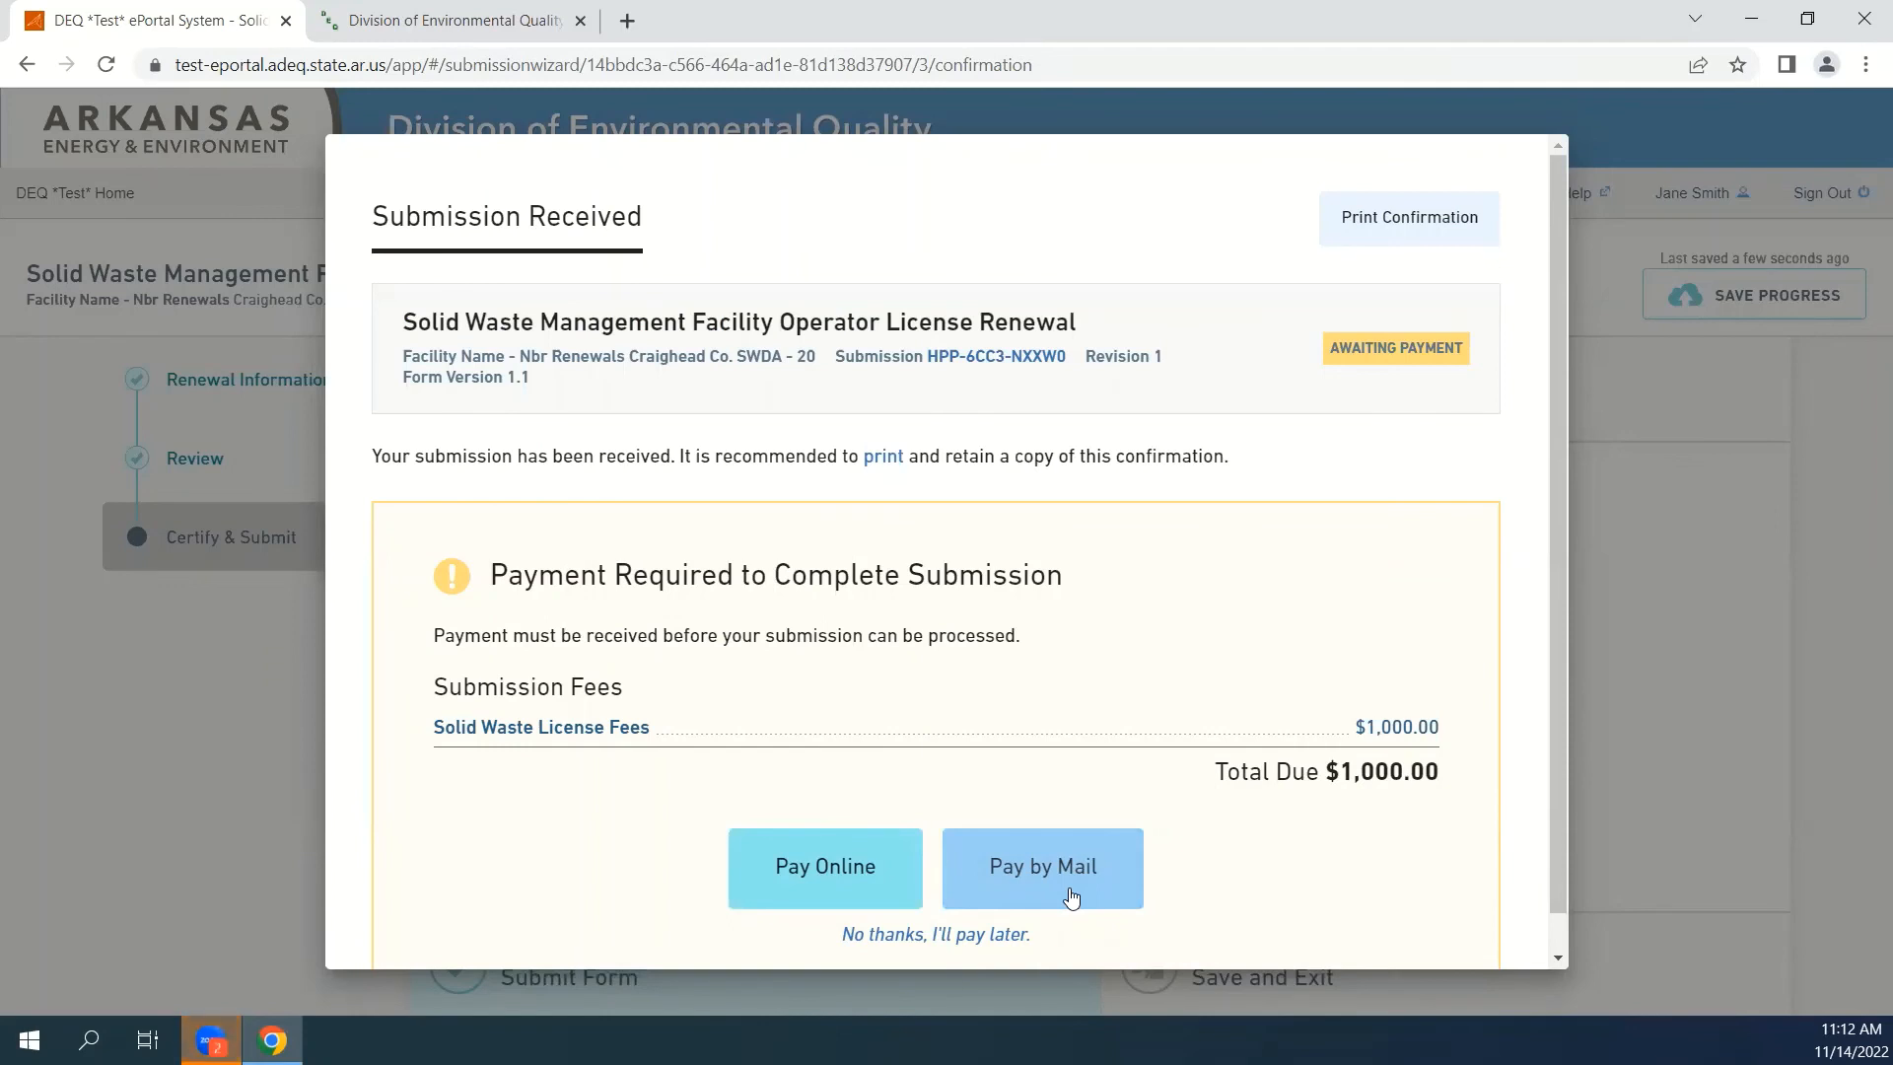
Choose to pay the new submission's fees by mail, and download its payment voucher and read it through.
click(1072, 897)
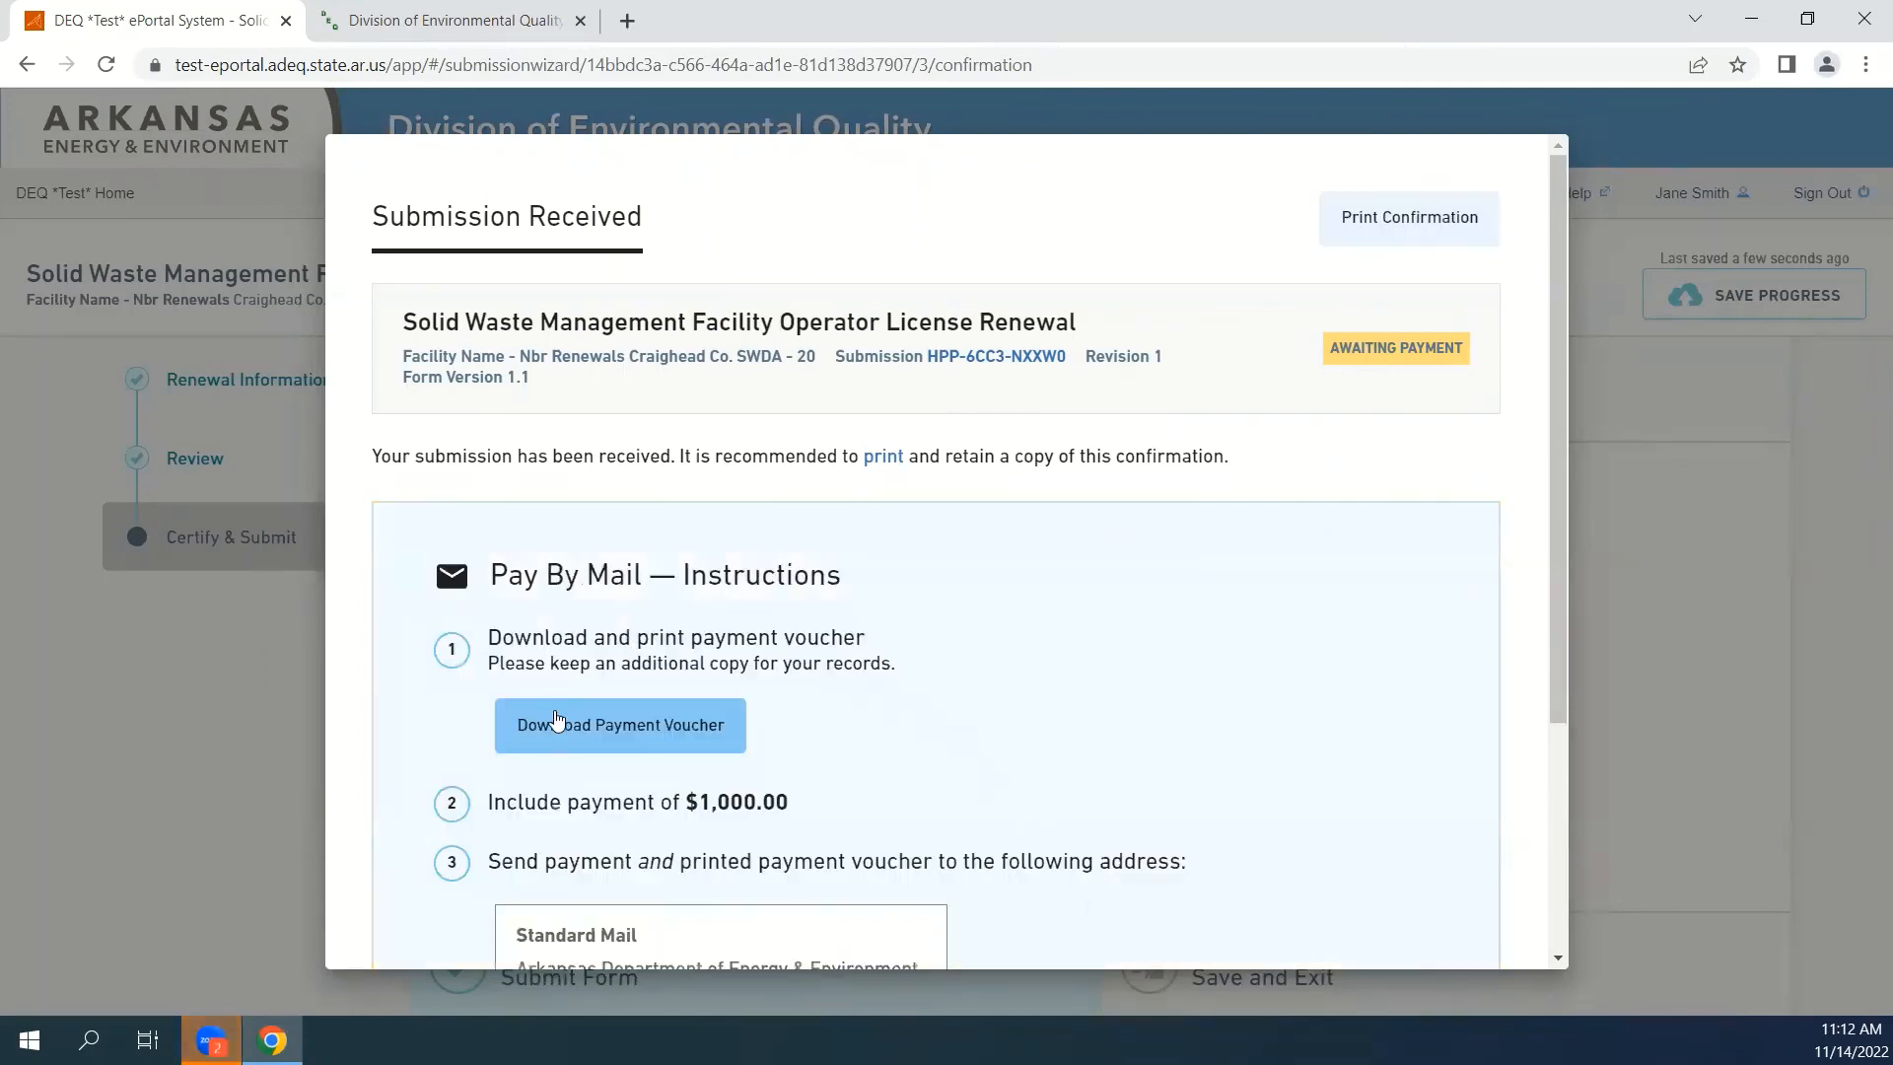
click(655, 734)
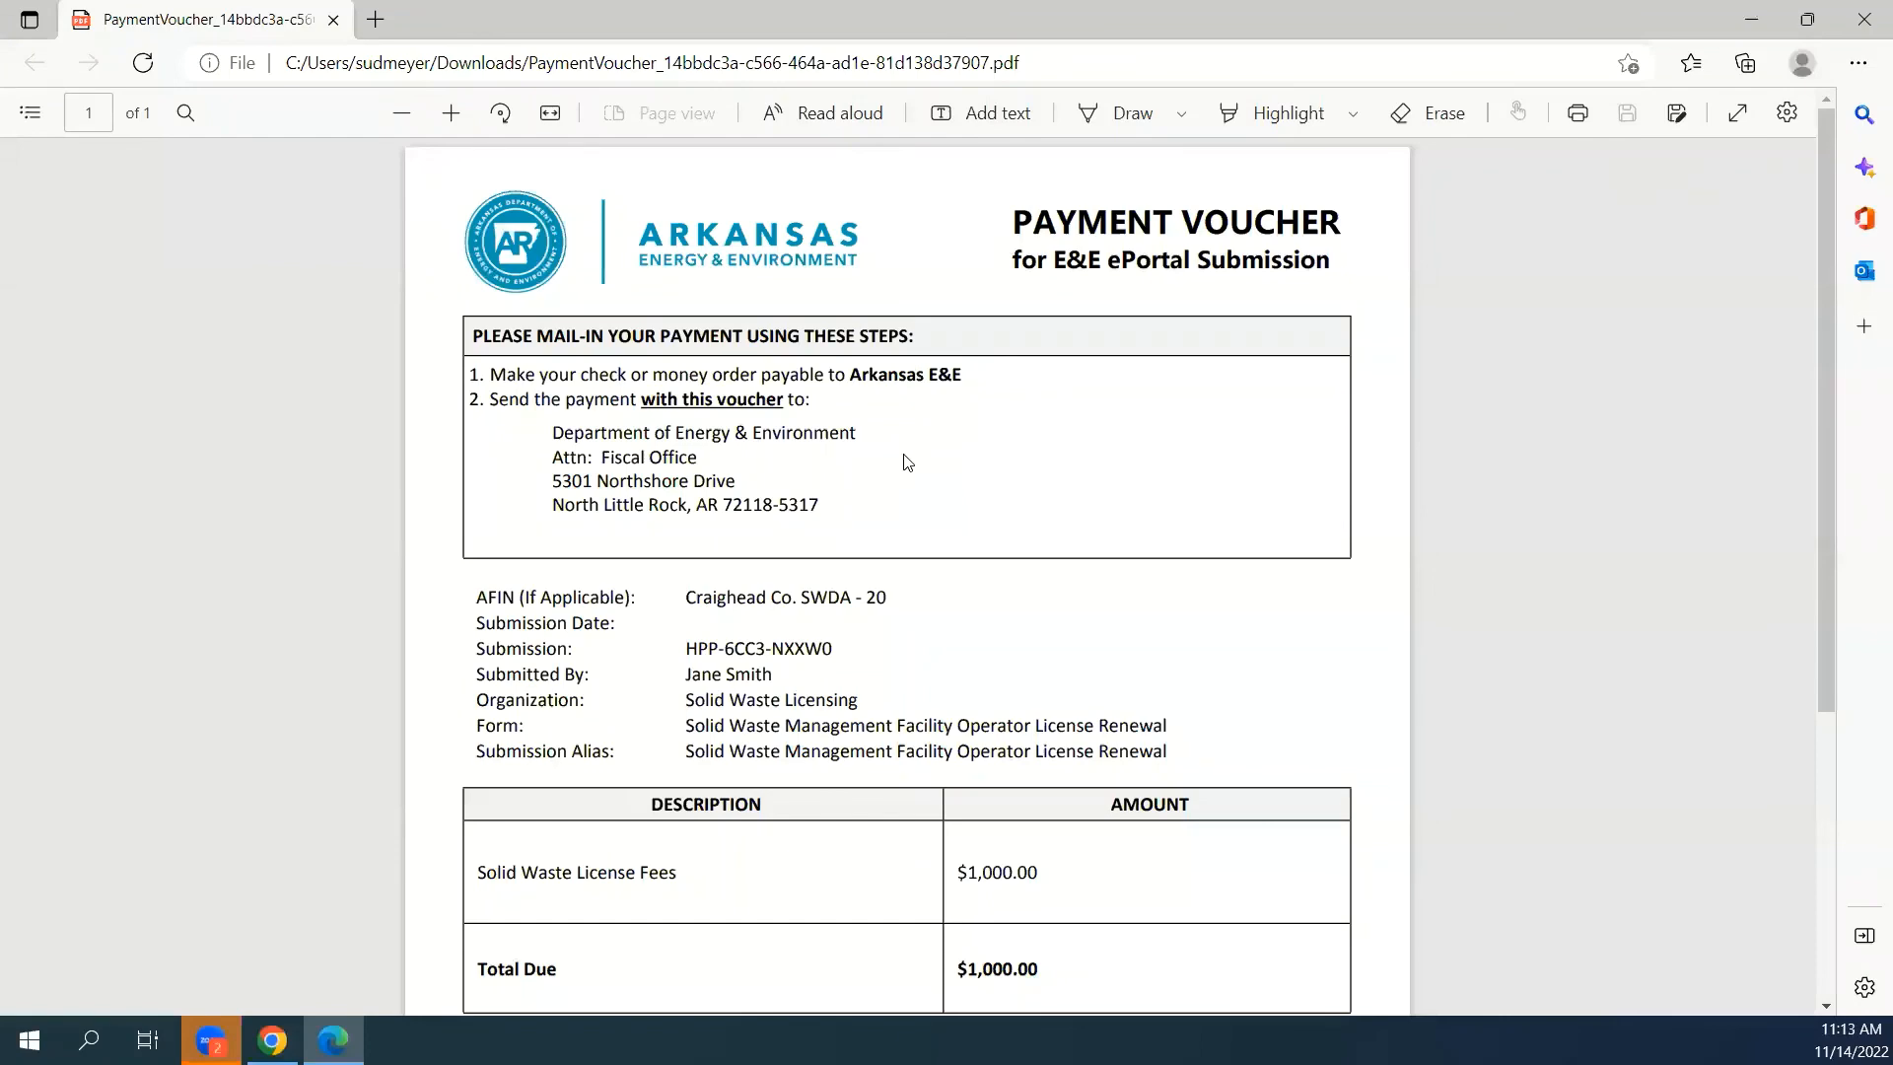
scroll(931, 627, down, 1)
scroll(932, 627, down, 4)
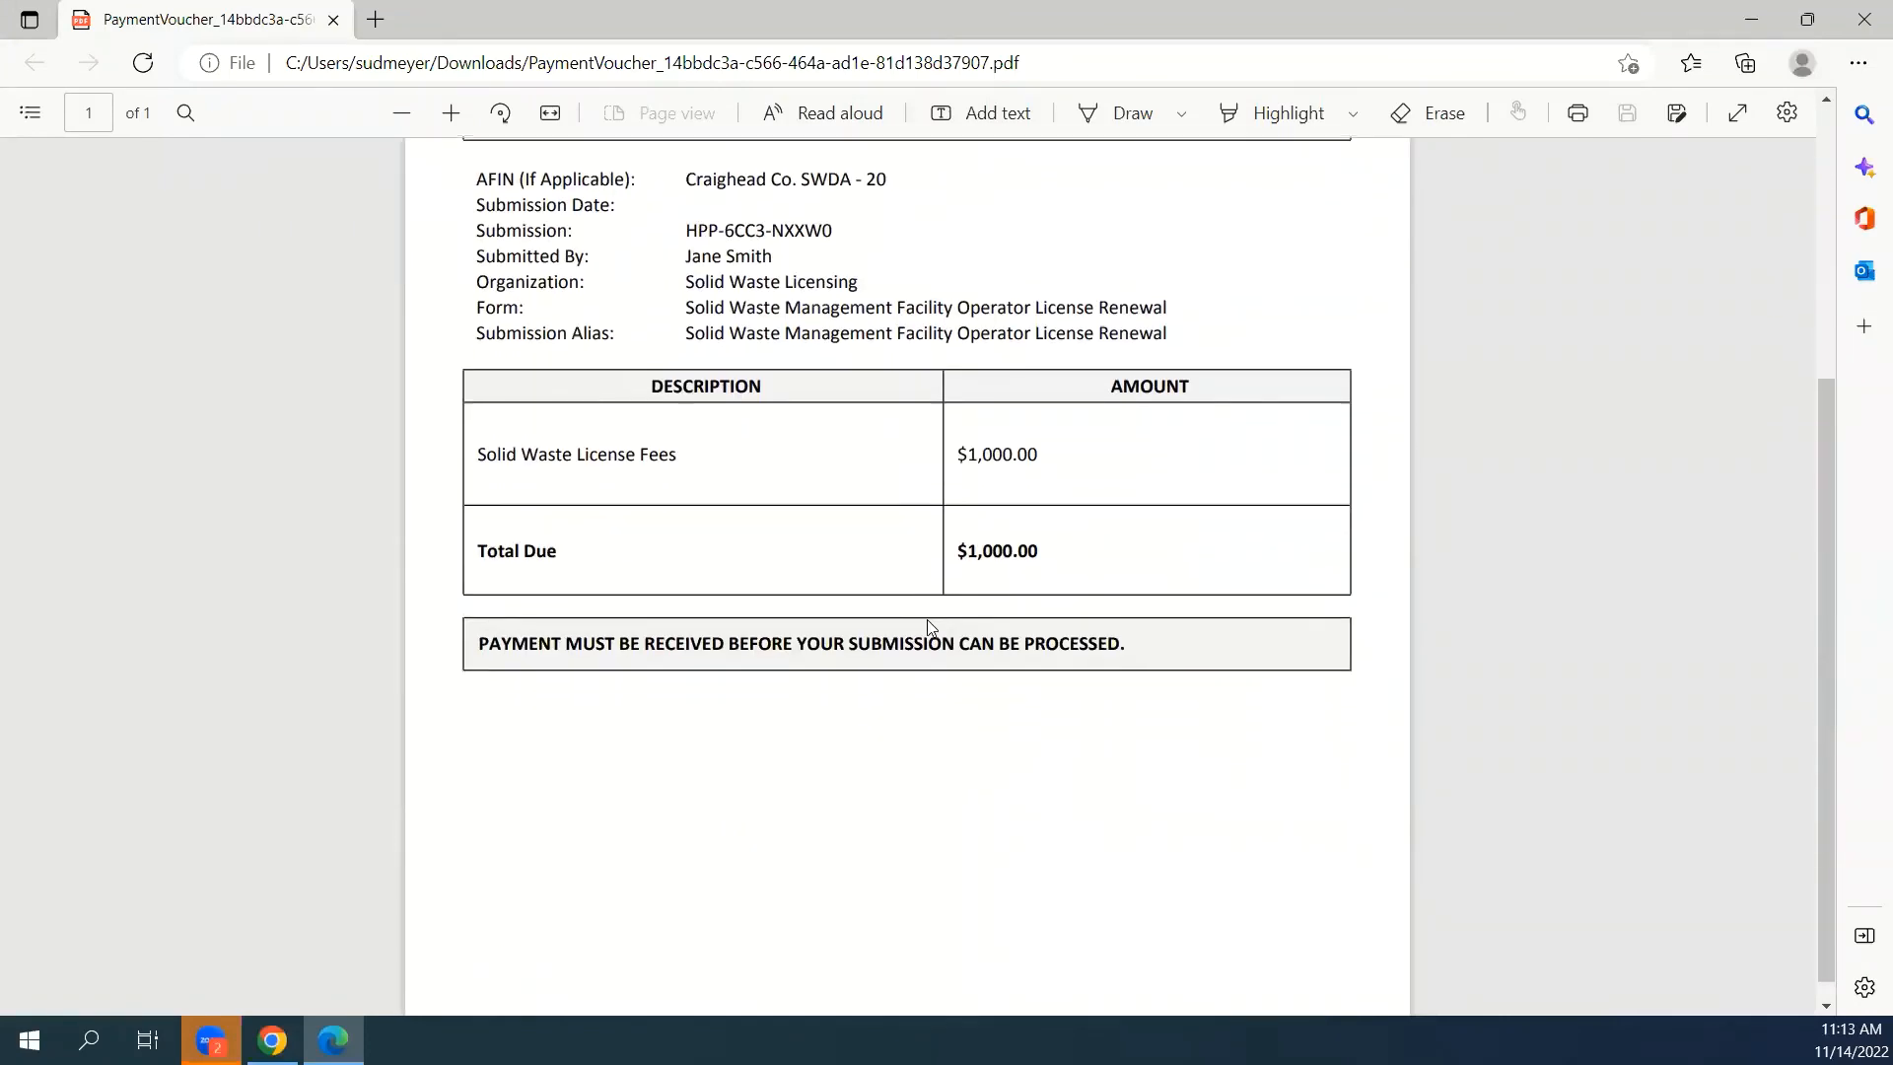
scroll(952, 803, up, 3)
scroll(949, 806, up, 2)
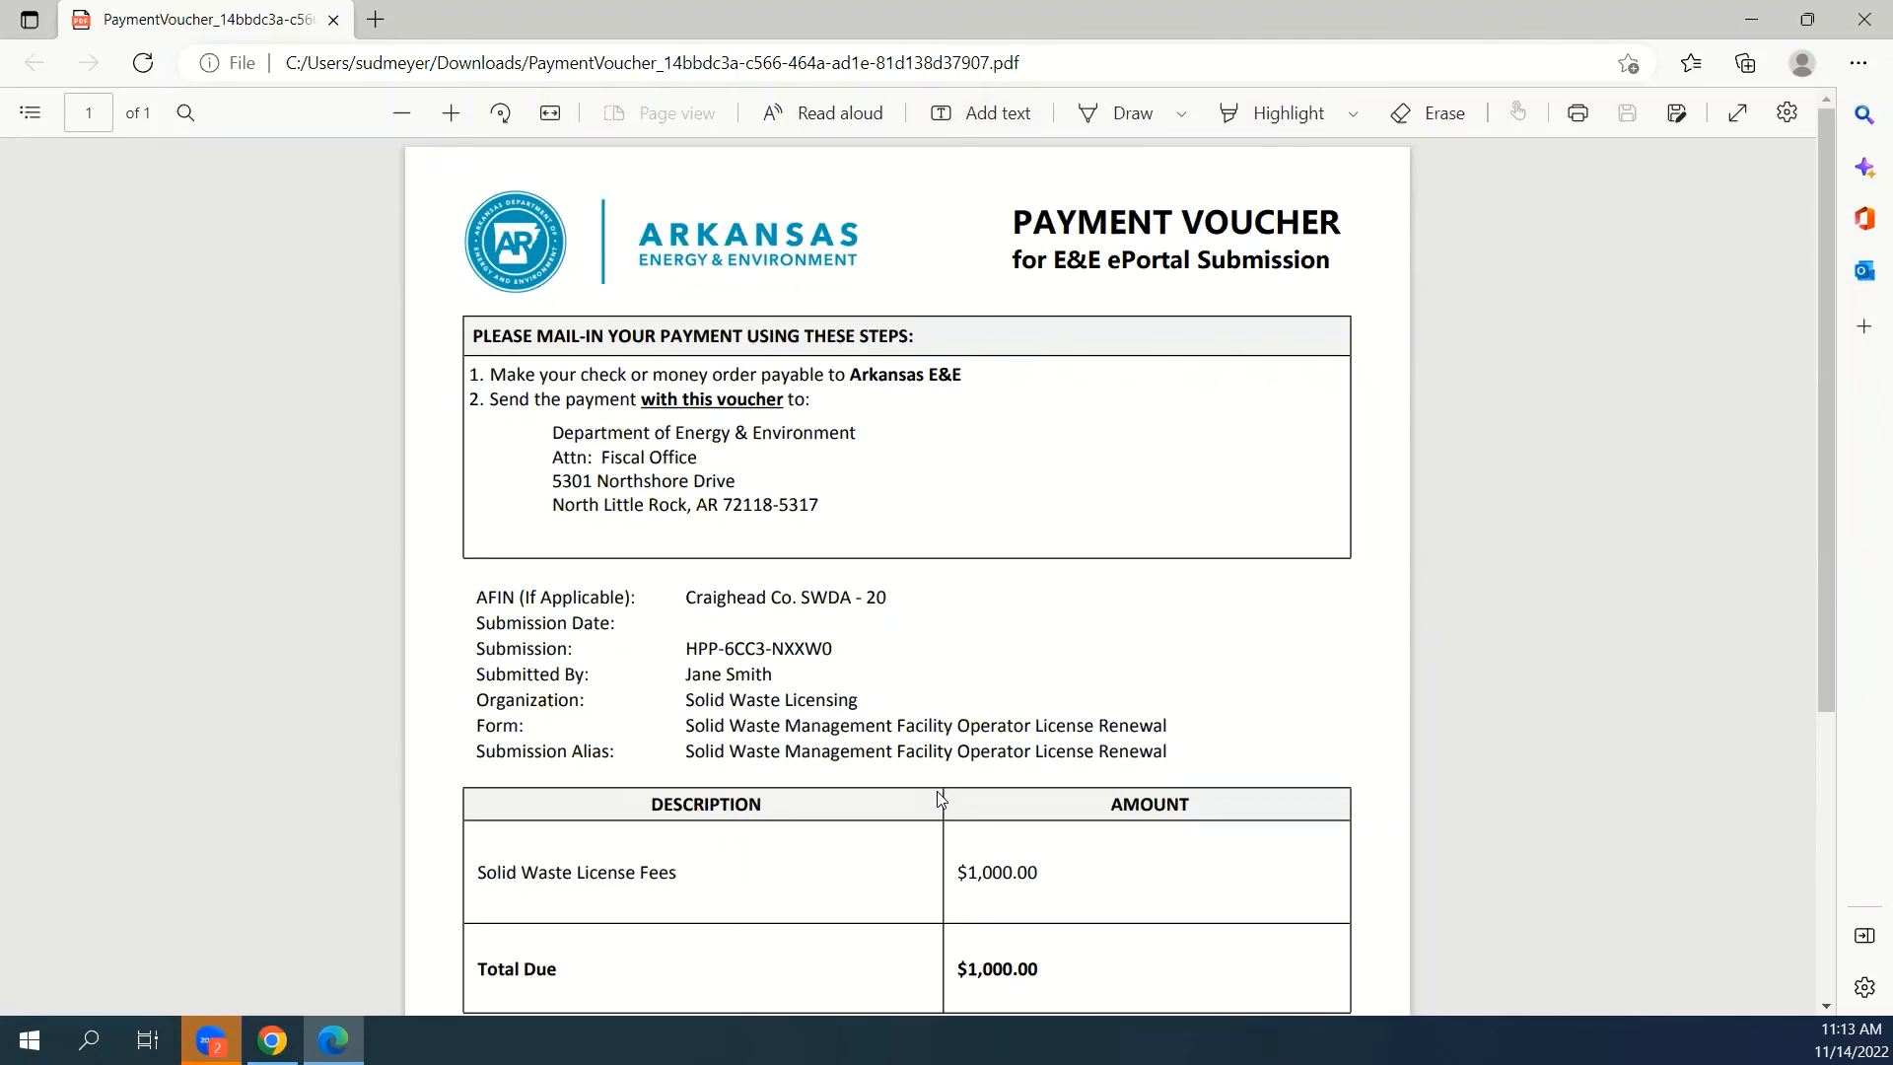
click(1864, 11)
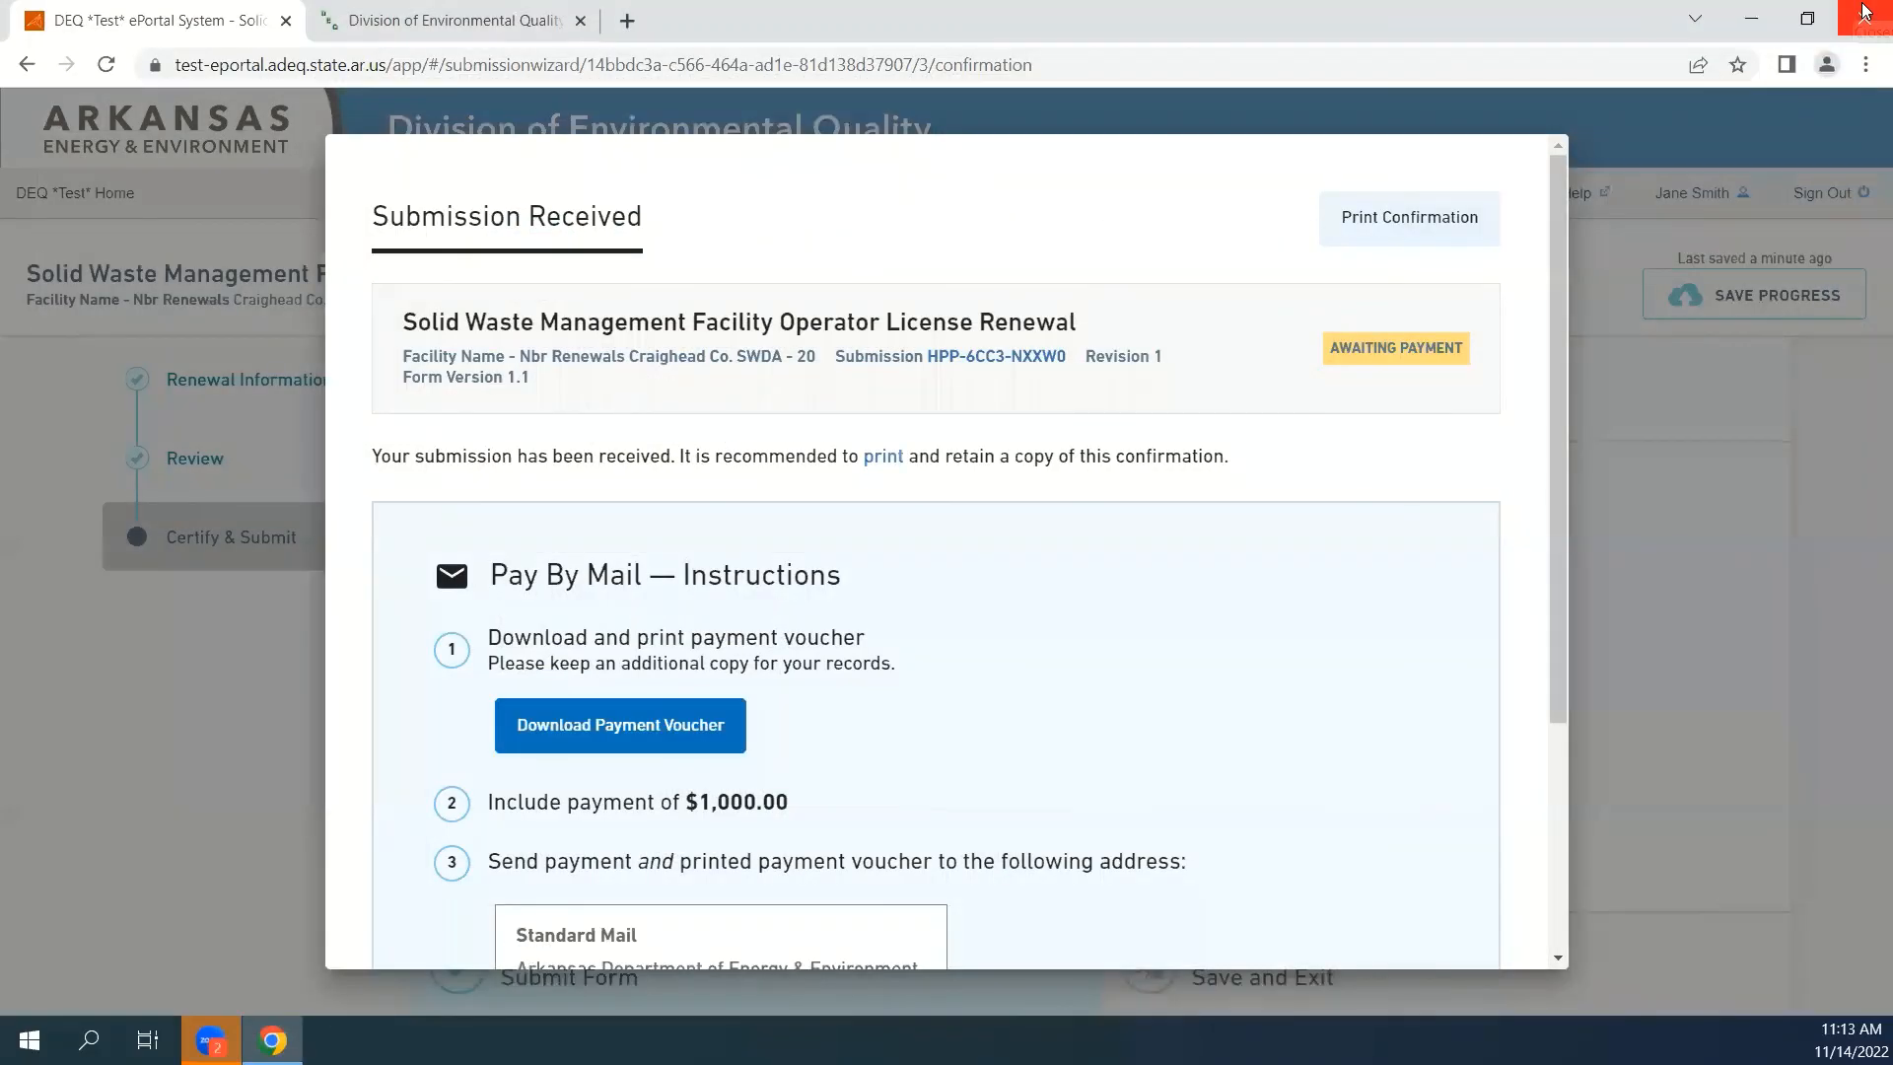